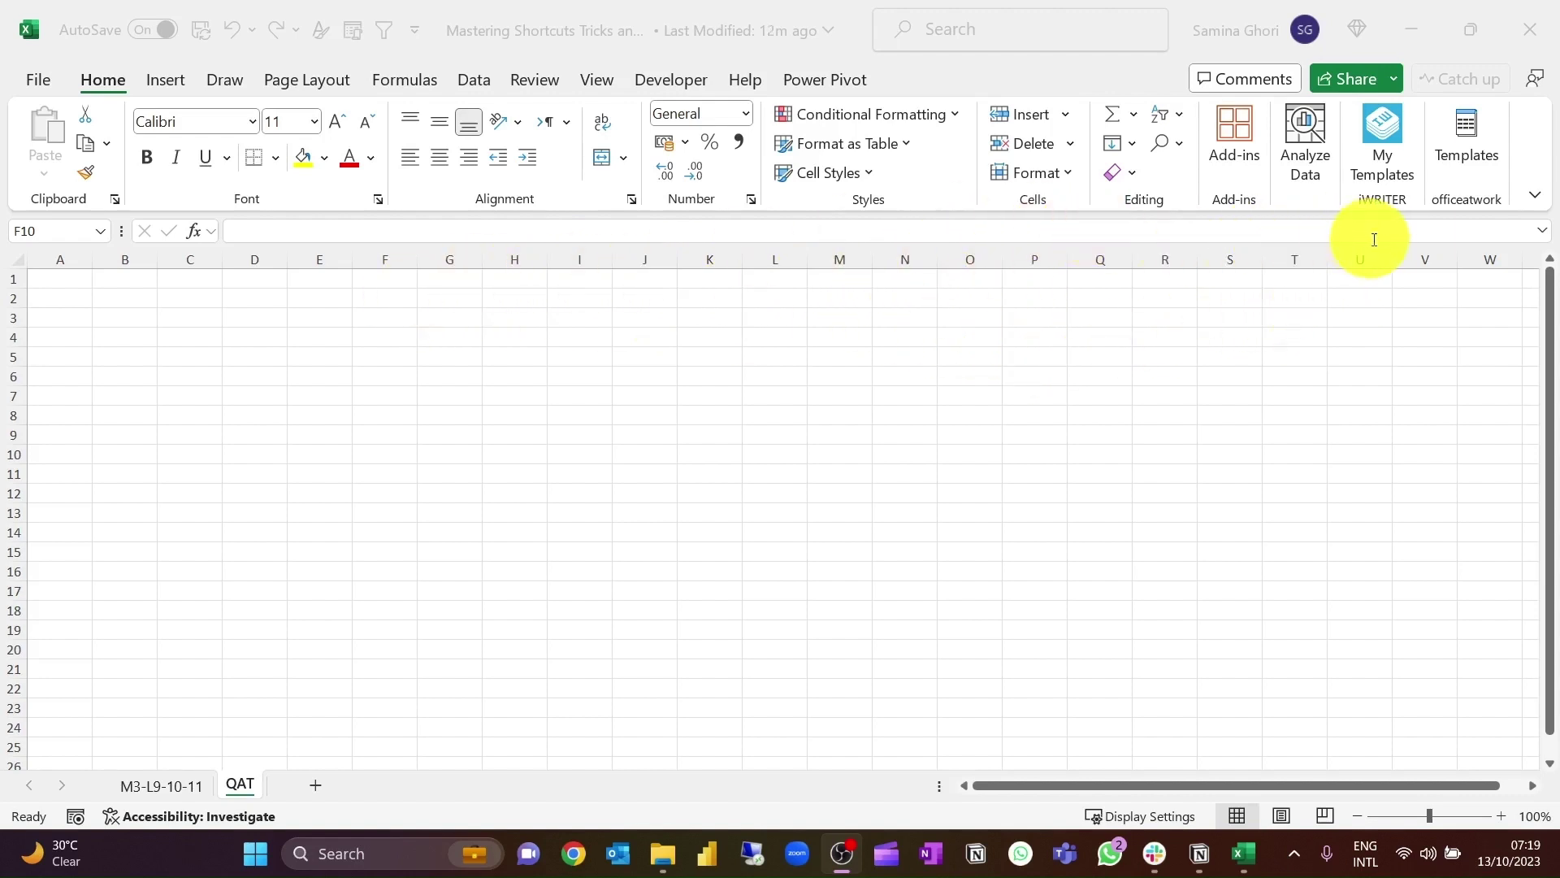
- Switch the ribbon to full-screen mode, then collapse it to show tabs only
click(1538, 205)
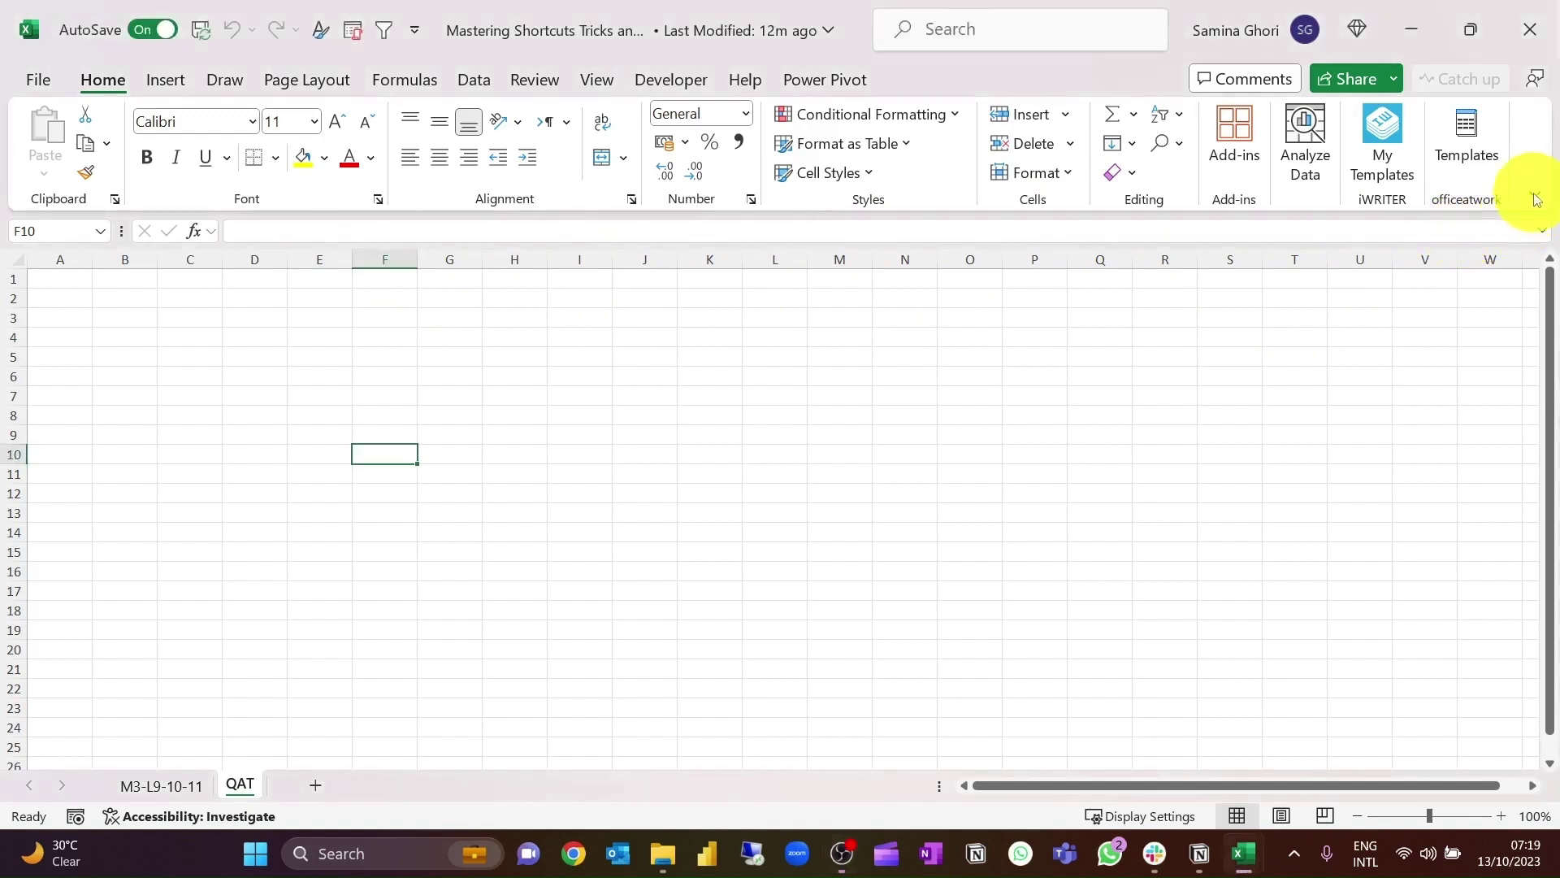
click(1538, 200)
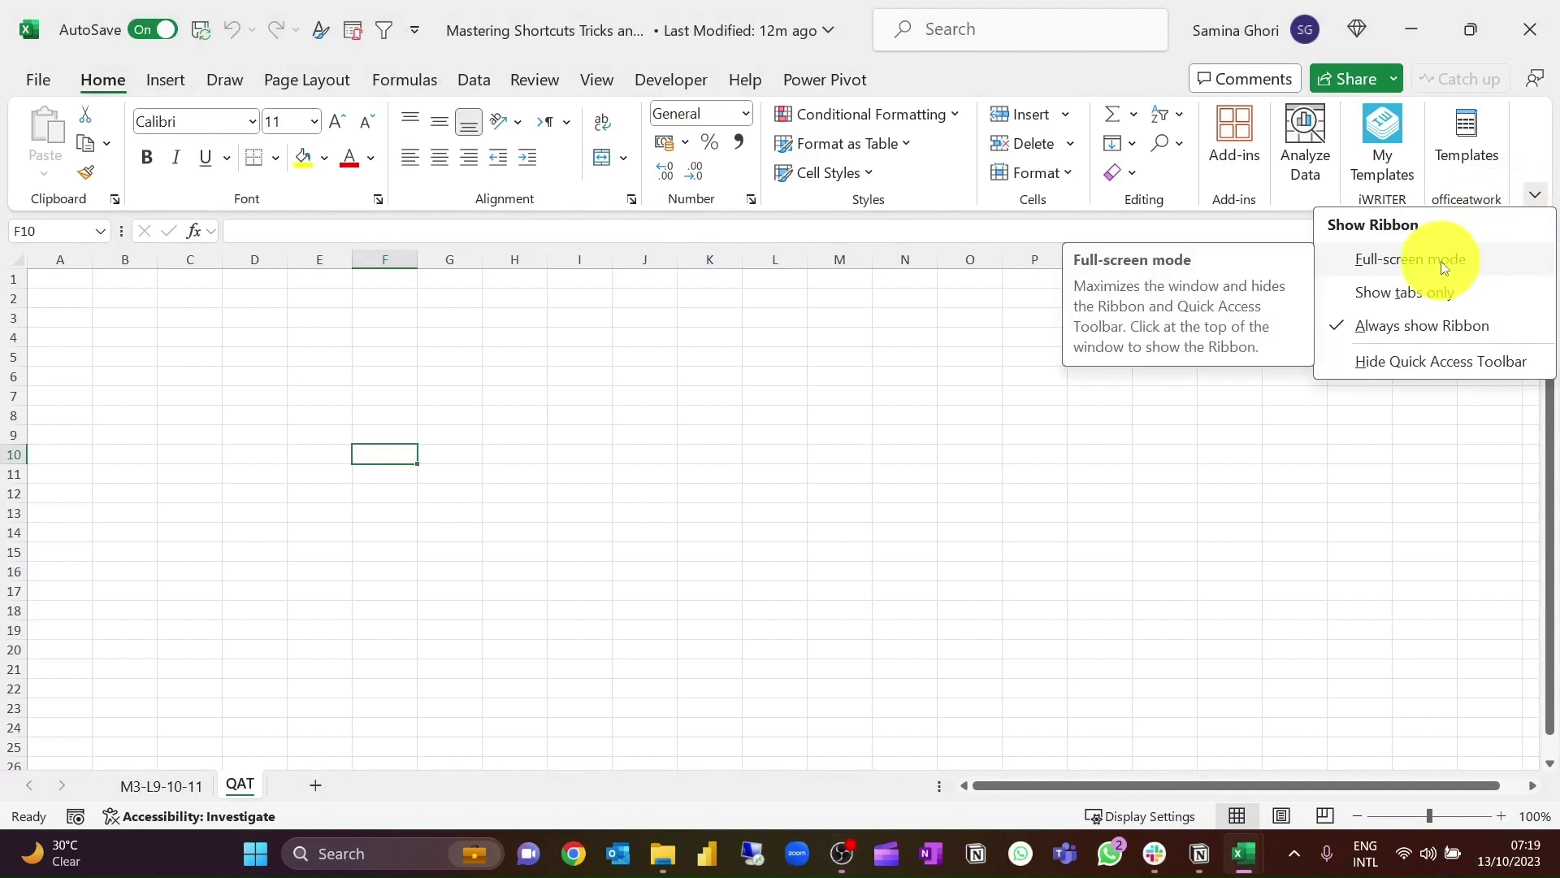
click(1445, 261)
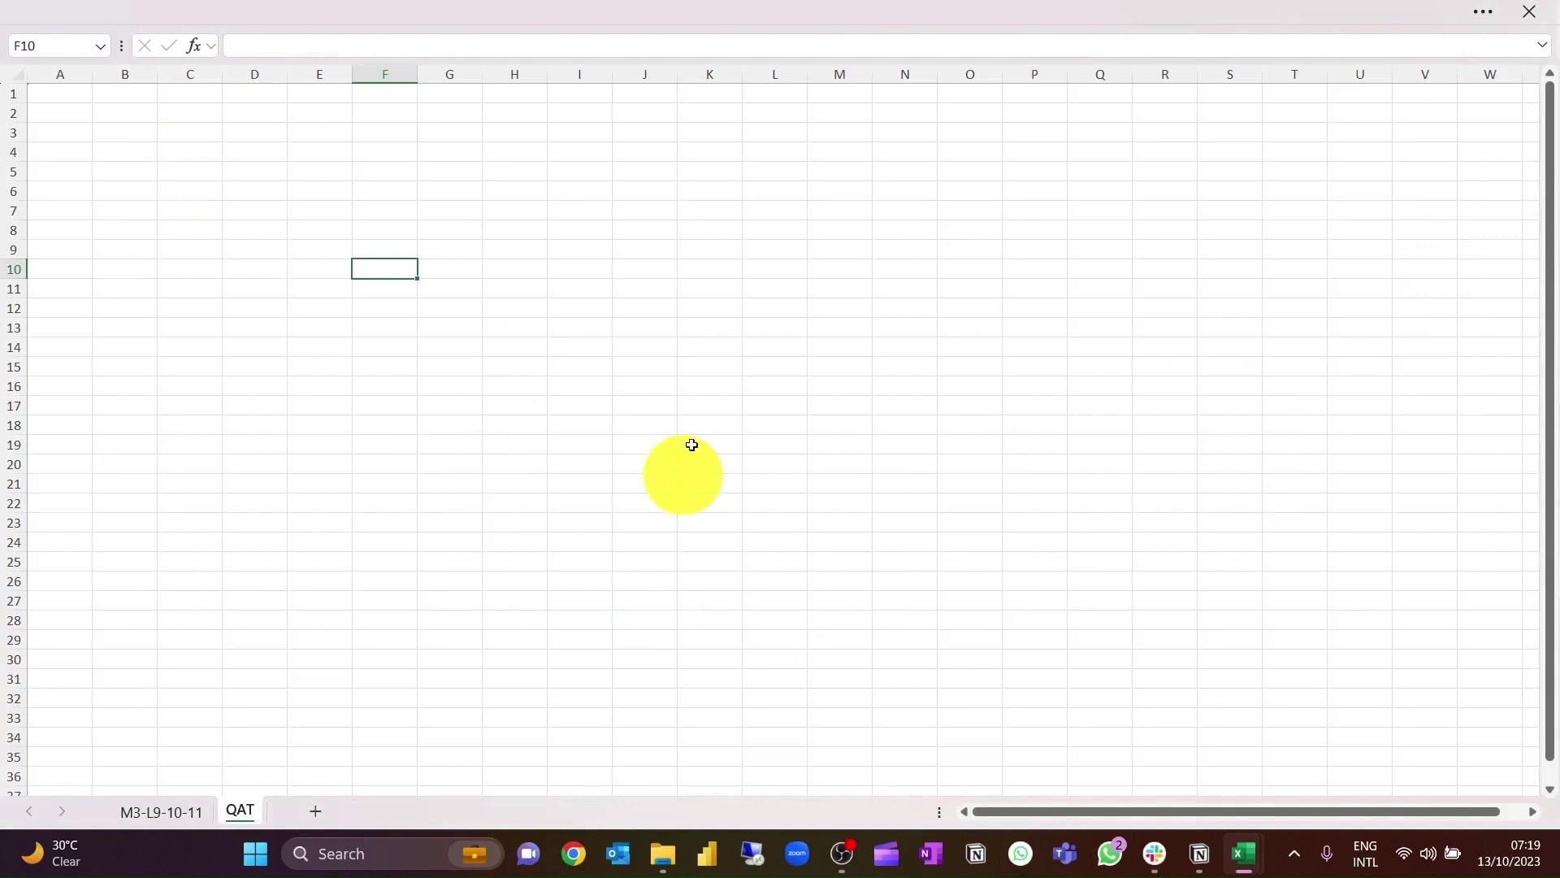
click(1488, 13)
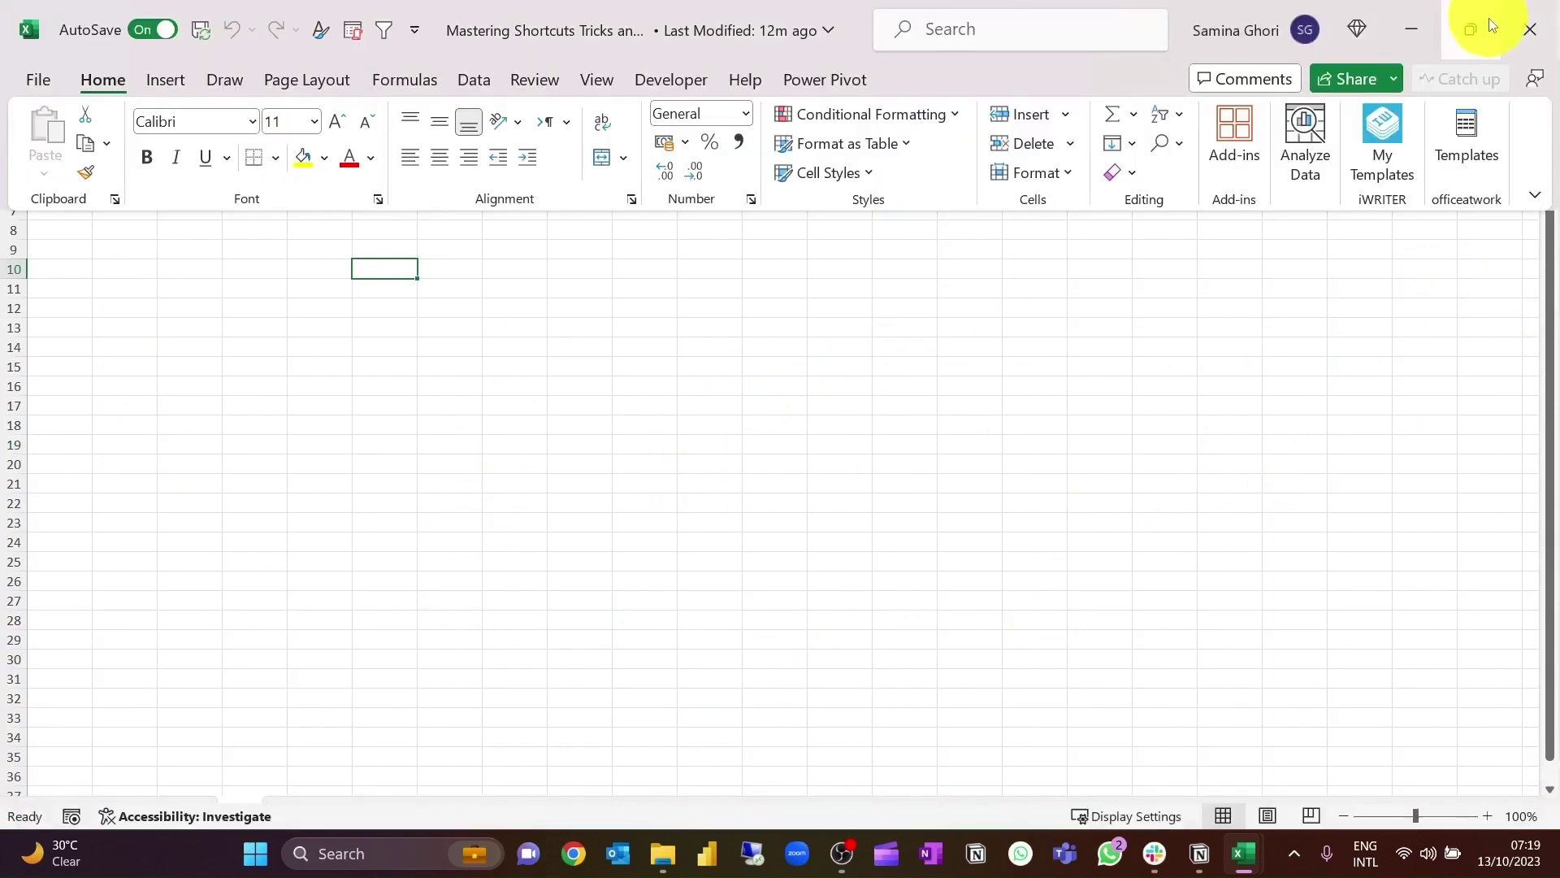
click(1535, 197)
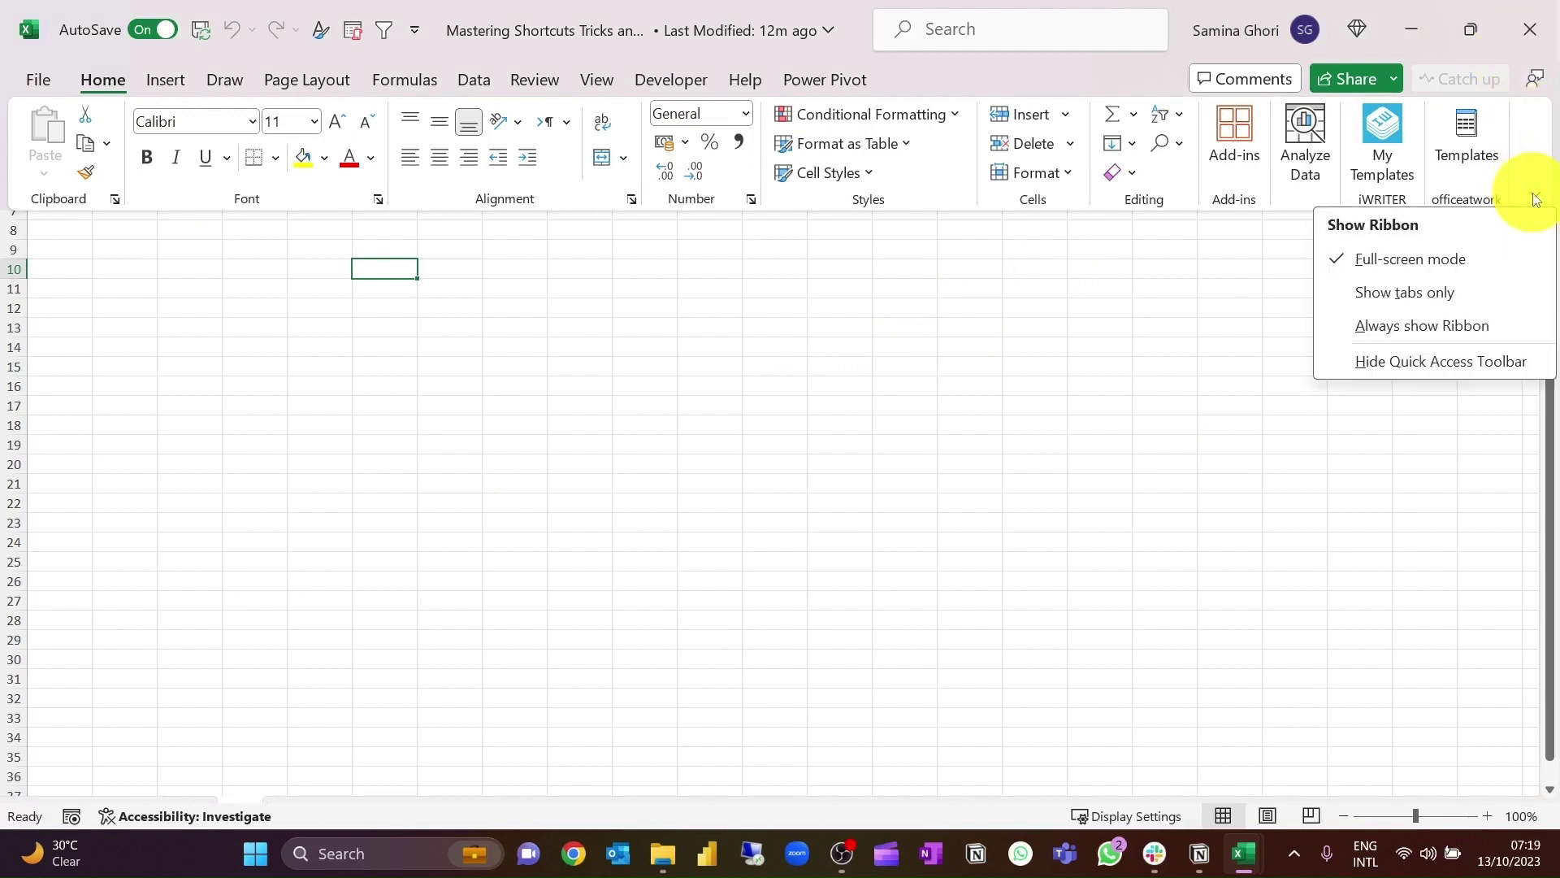
click(1420, 294)
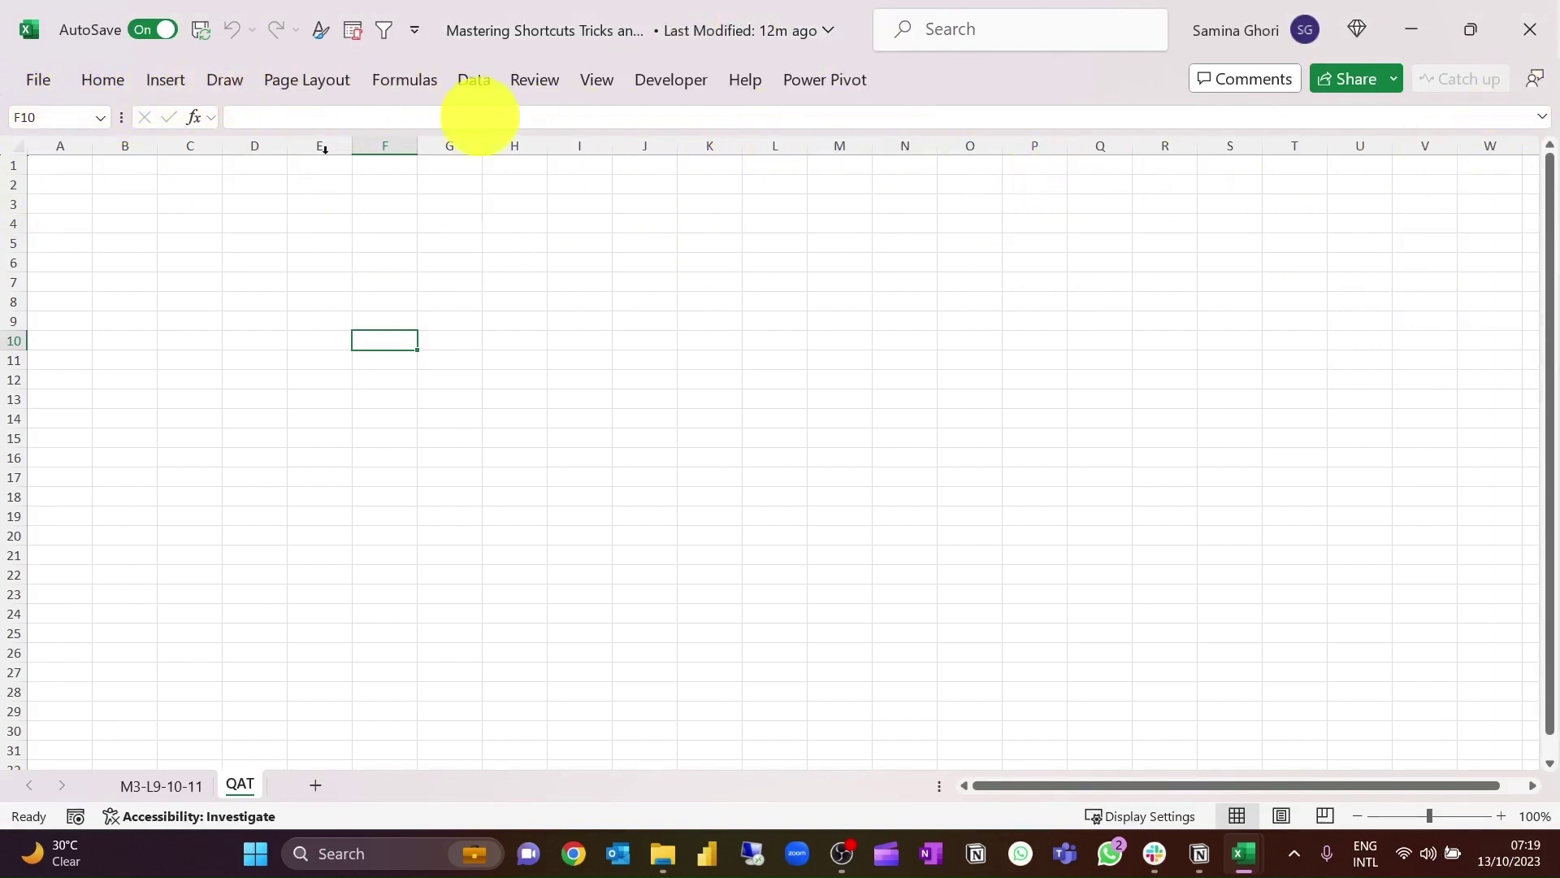
- Peek at the Home commands a few times, then set the ribbon to always show
click(103, 91)
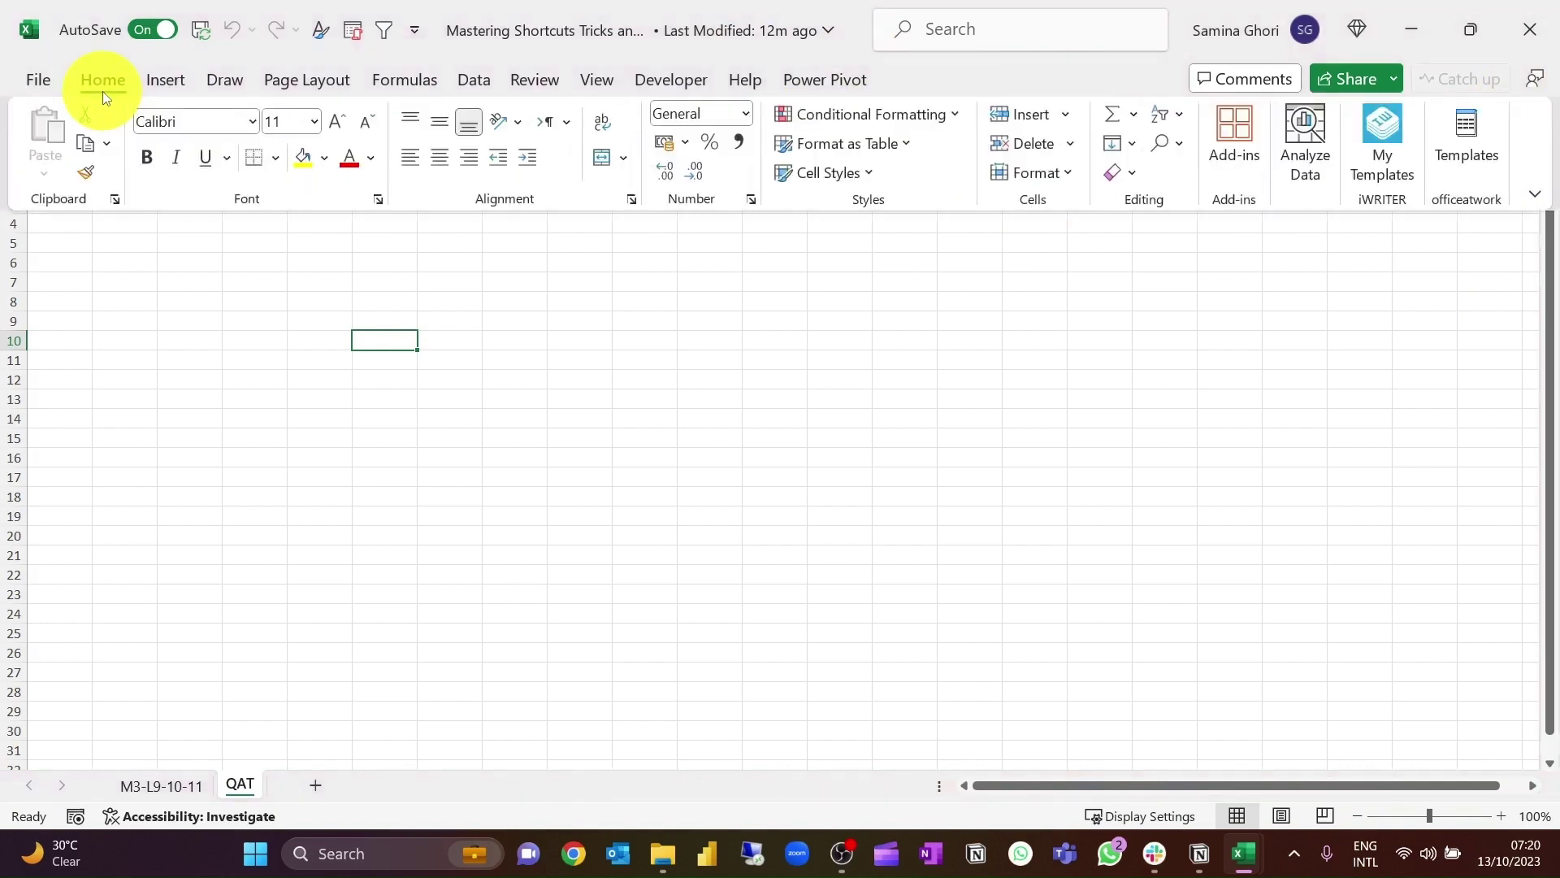
click(103, 88)
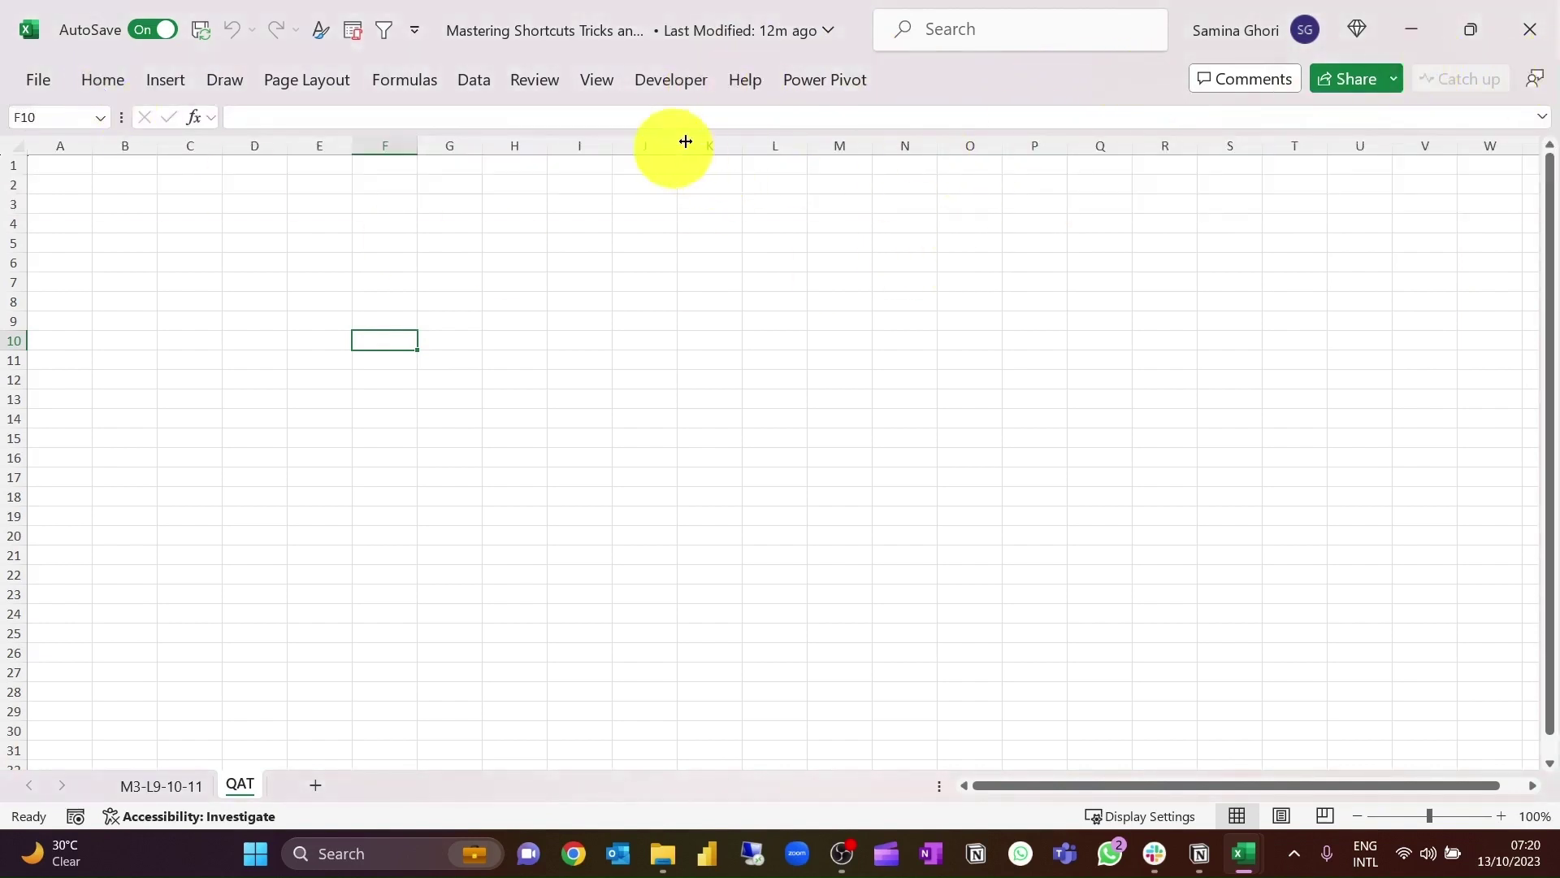
click(103, 79)
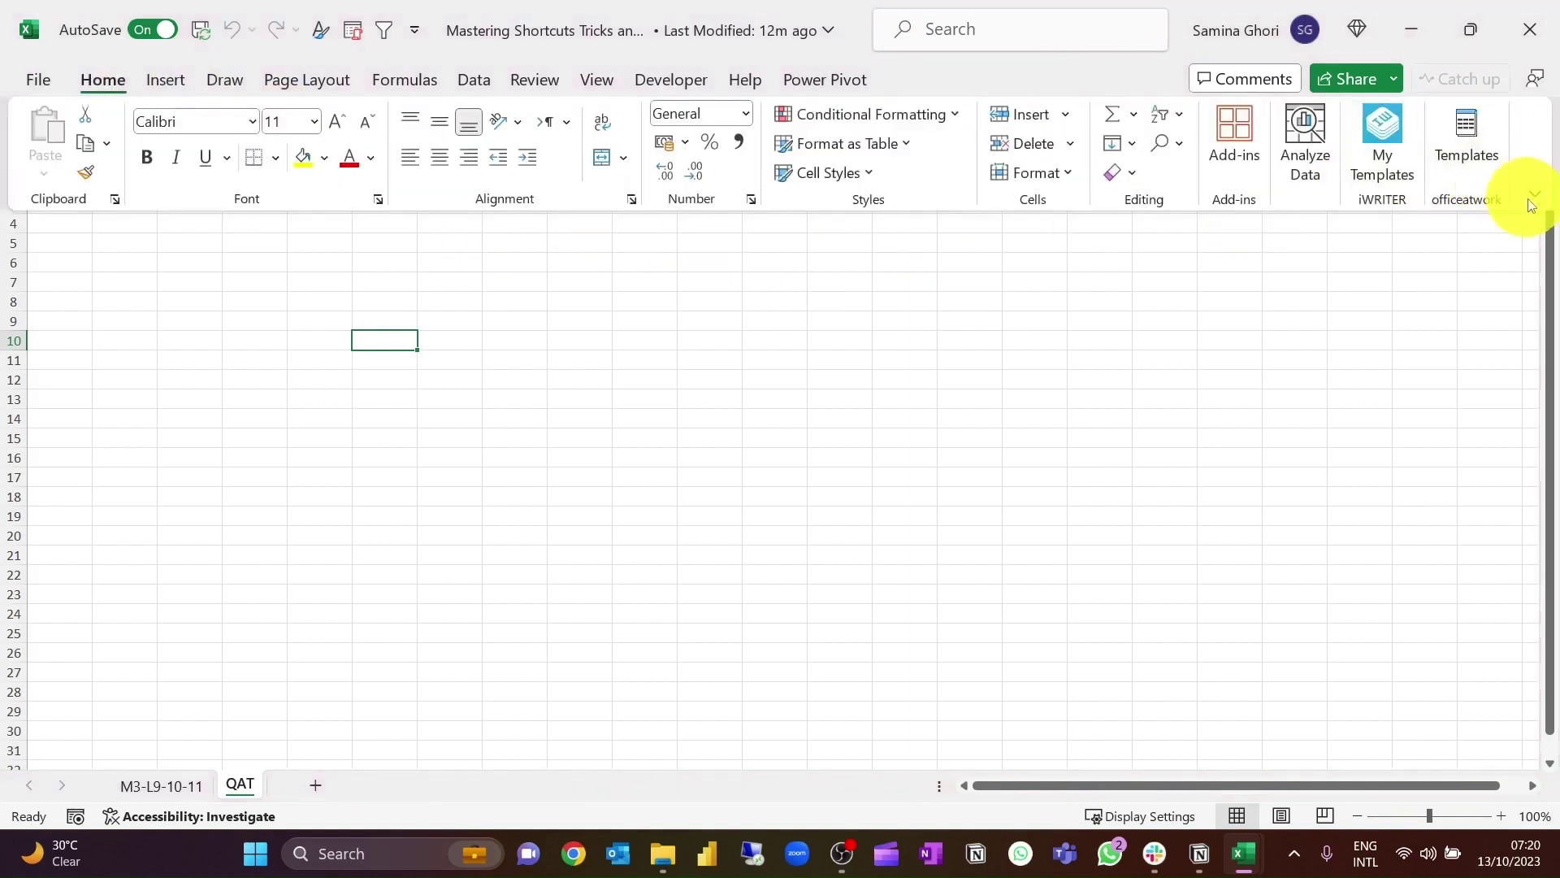
click(1541, 198)
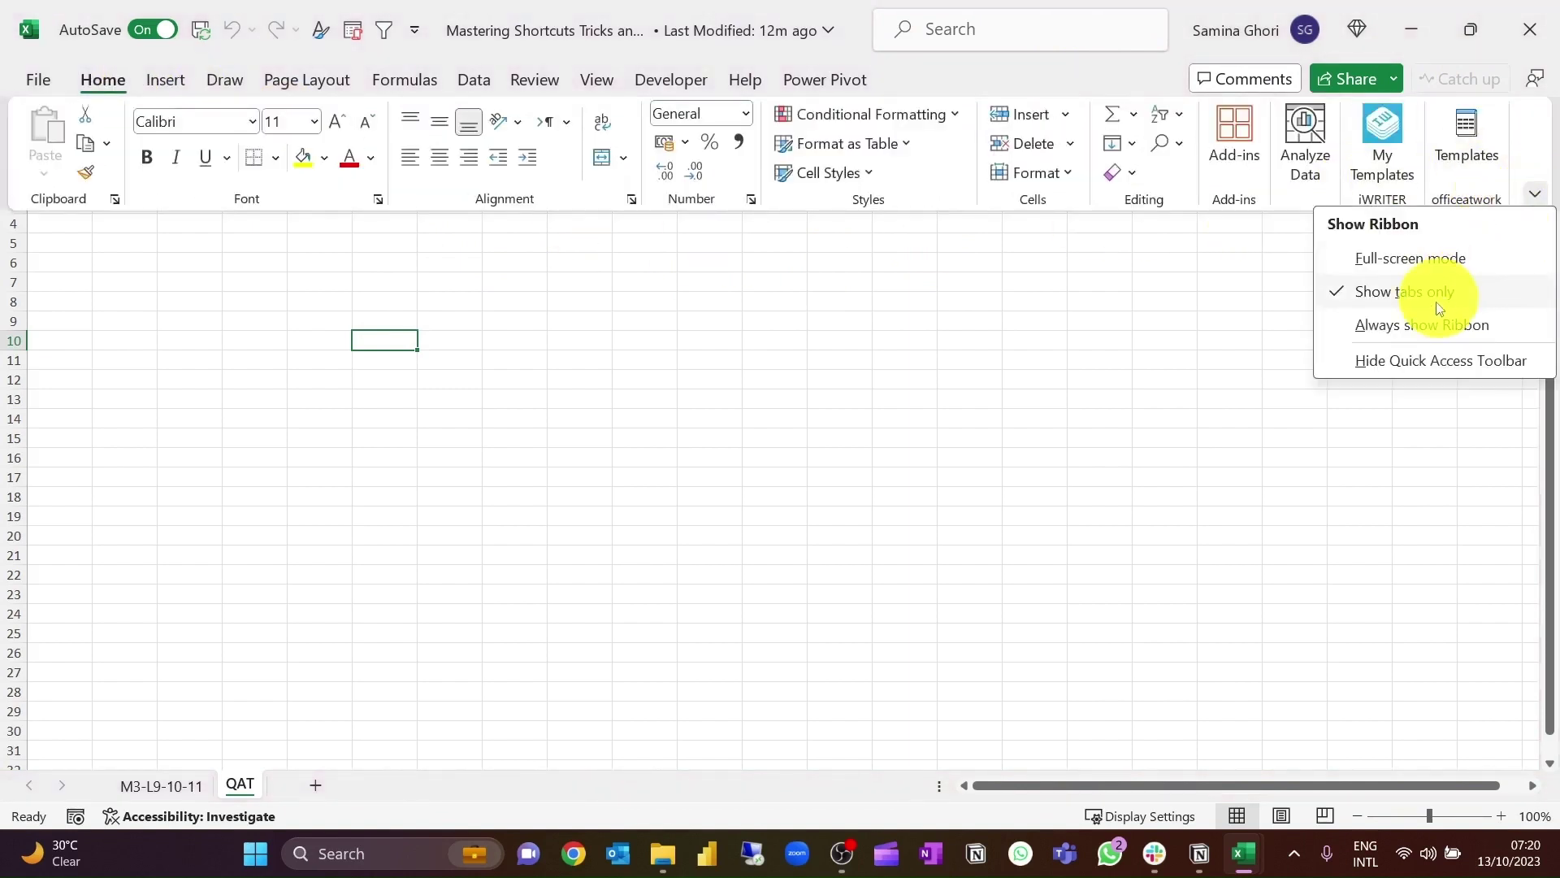
click(1494, 324)
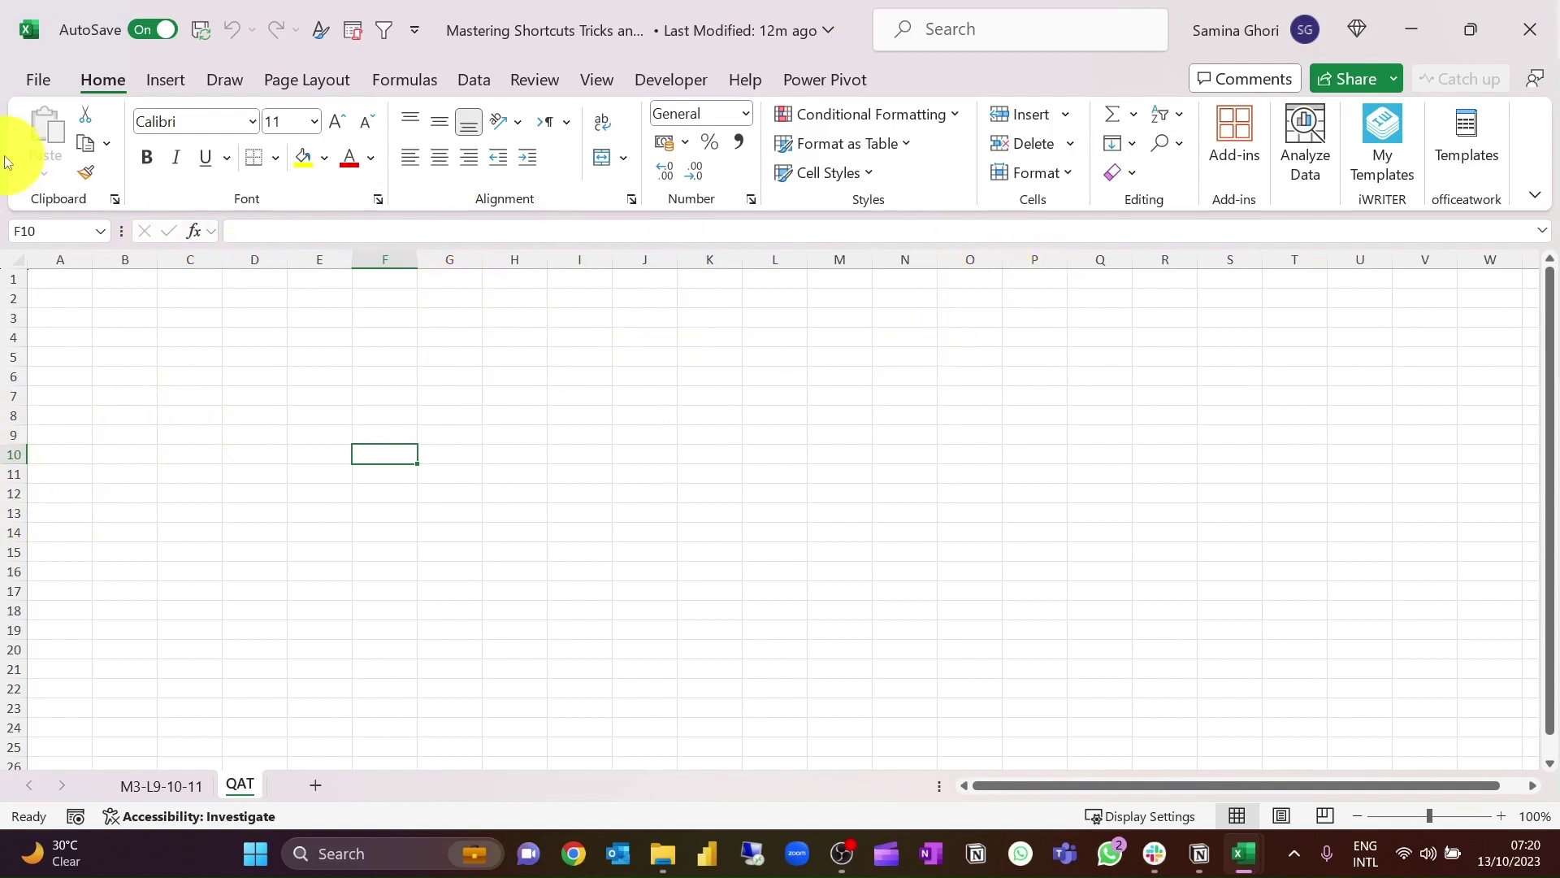
- View Customize Ribbon in Excel Options in a wider dialog, then cancel without changes
click(40, 83)
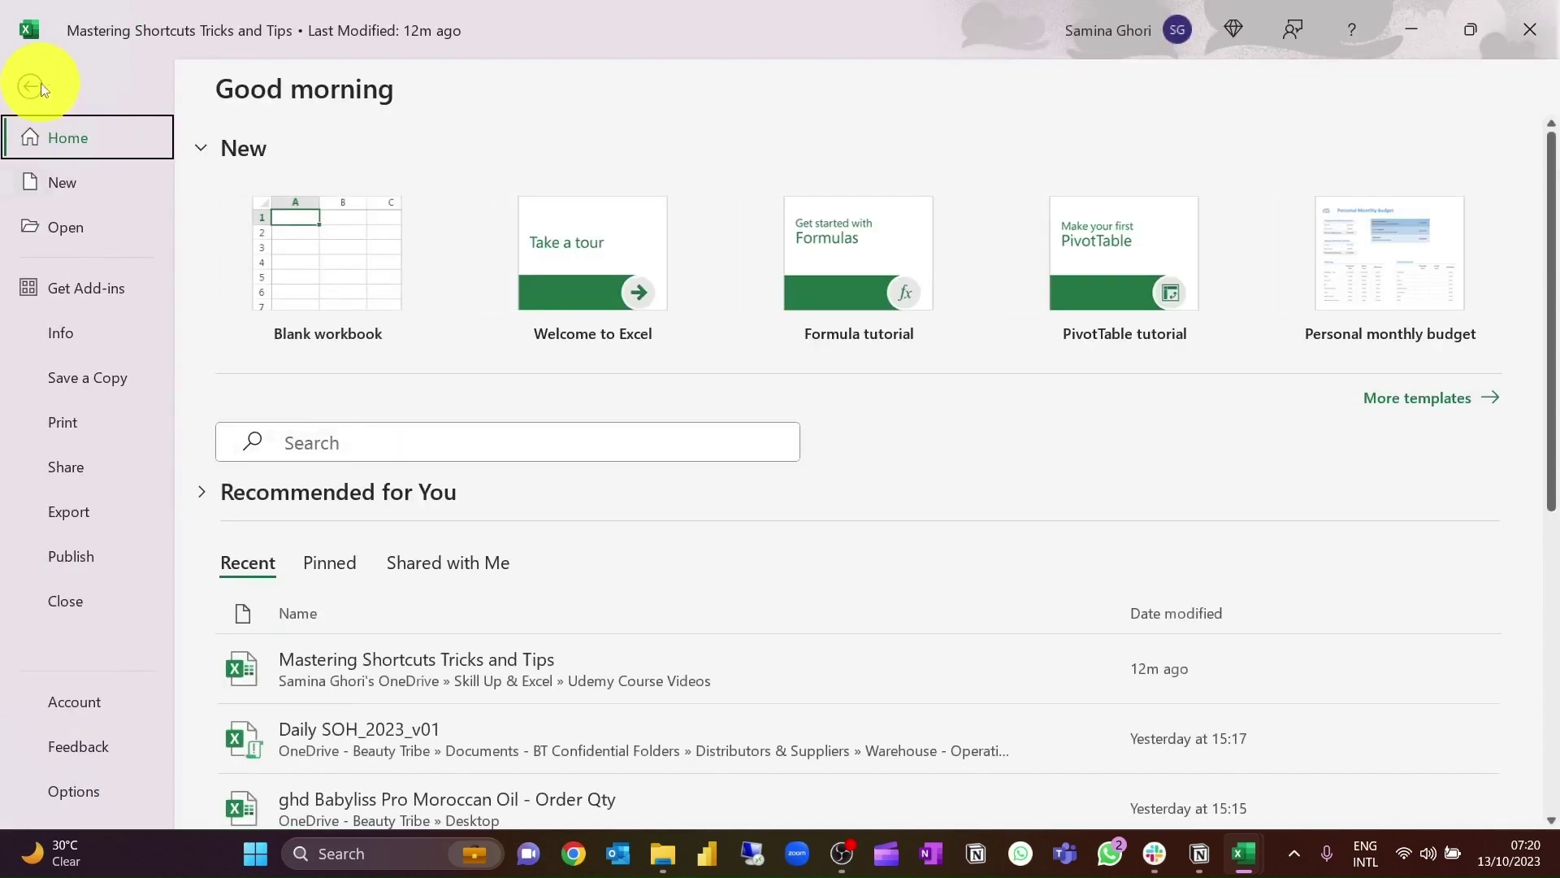
click(85, 800)
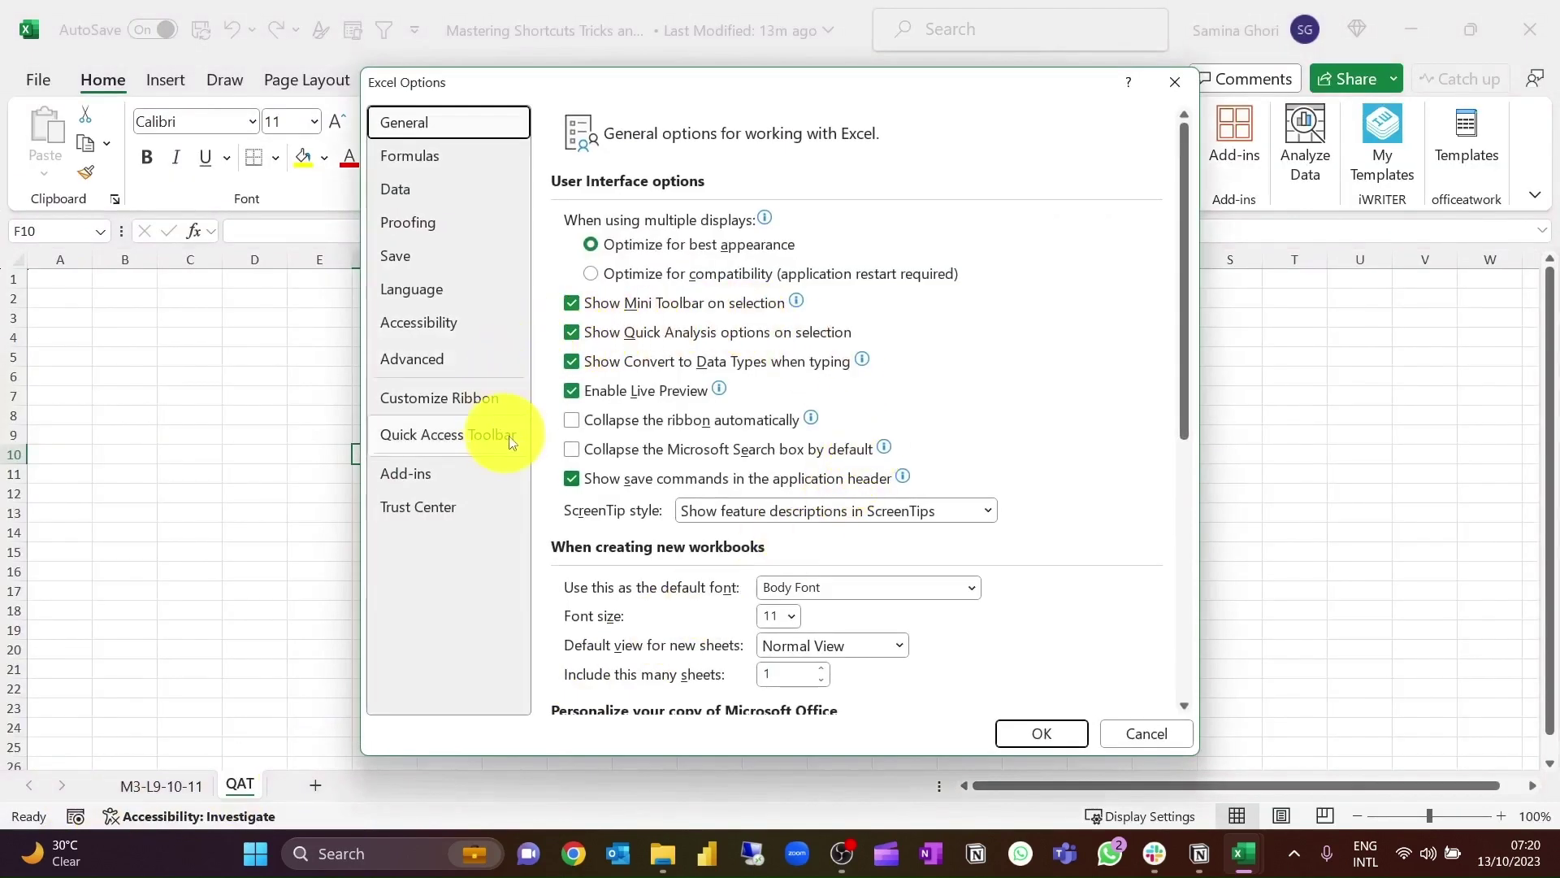
click(482, 399)
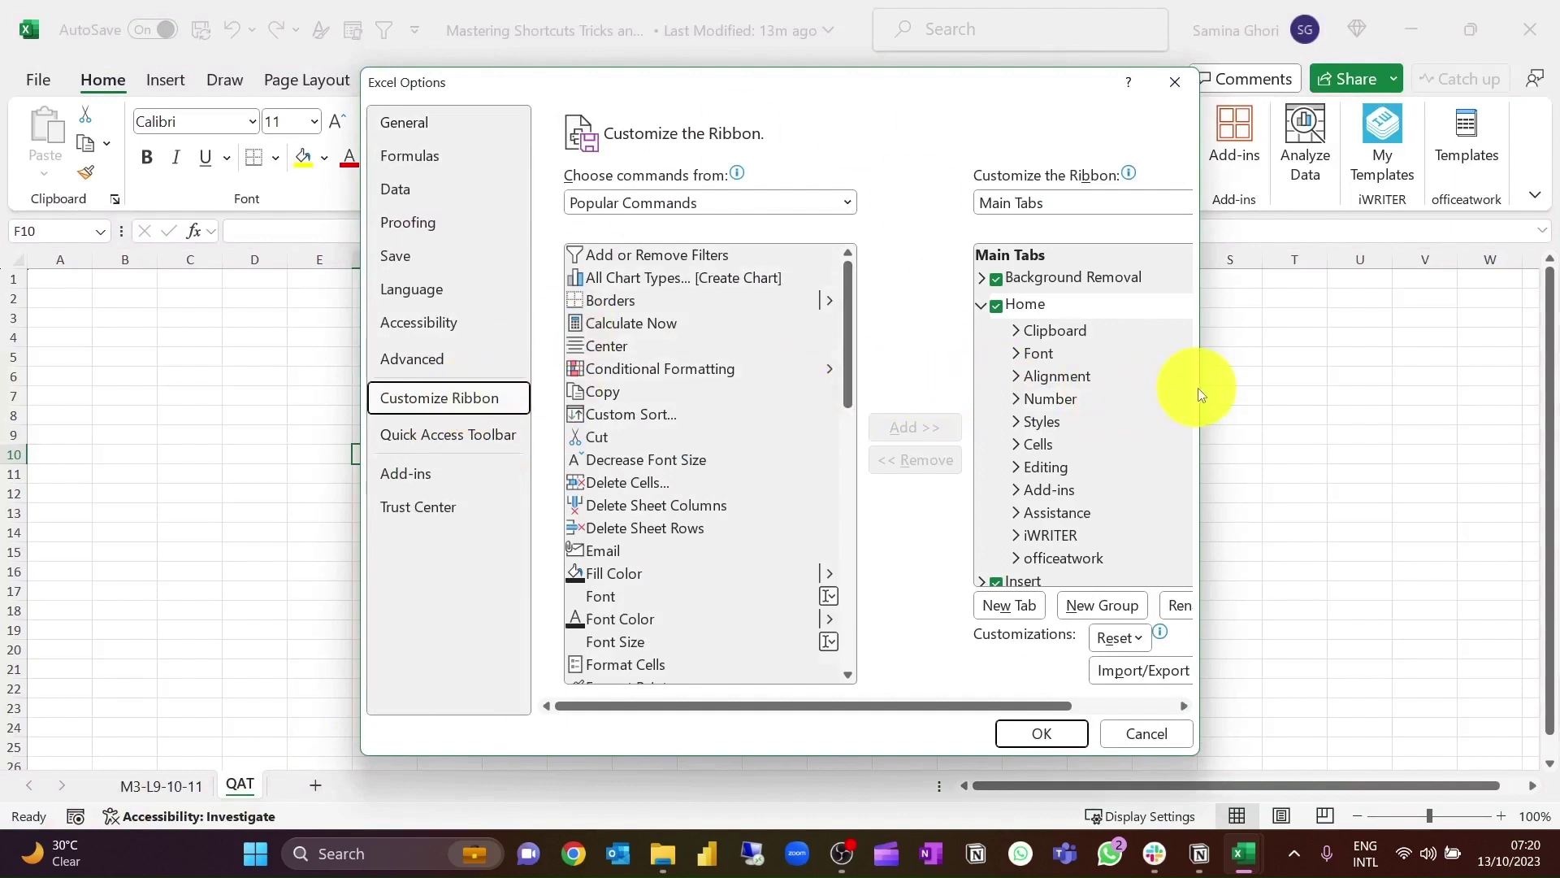
drag(1201, 386, 1339, 380)
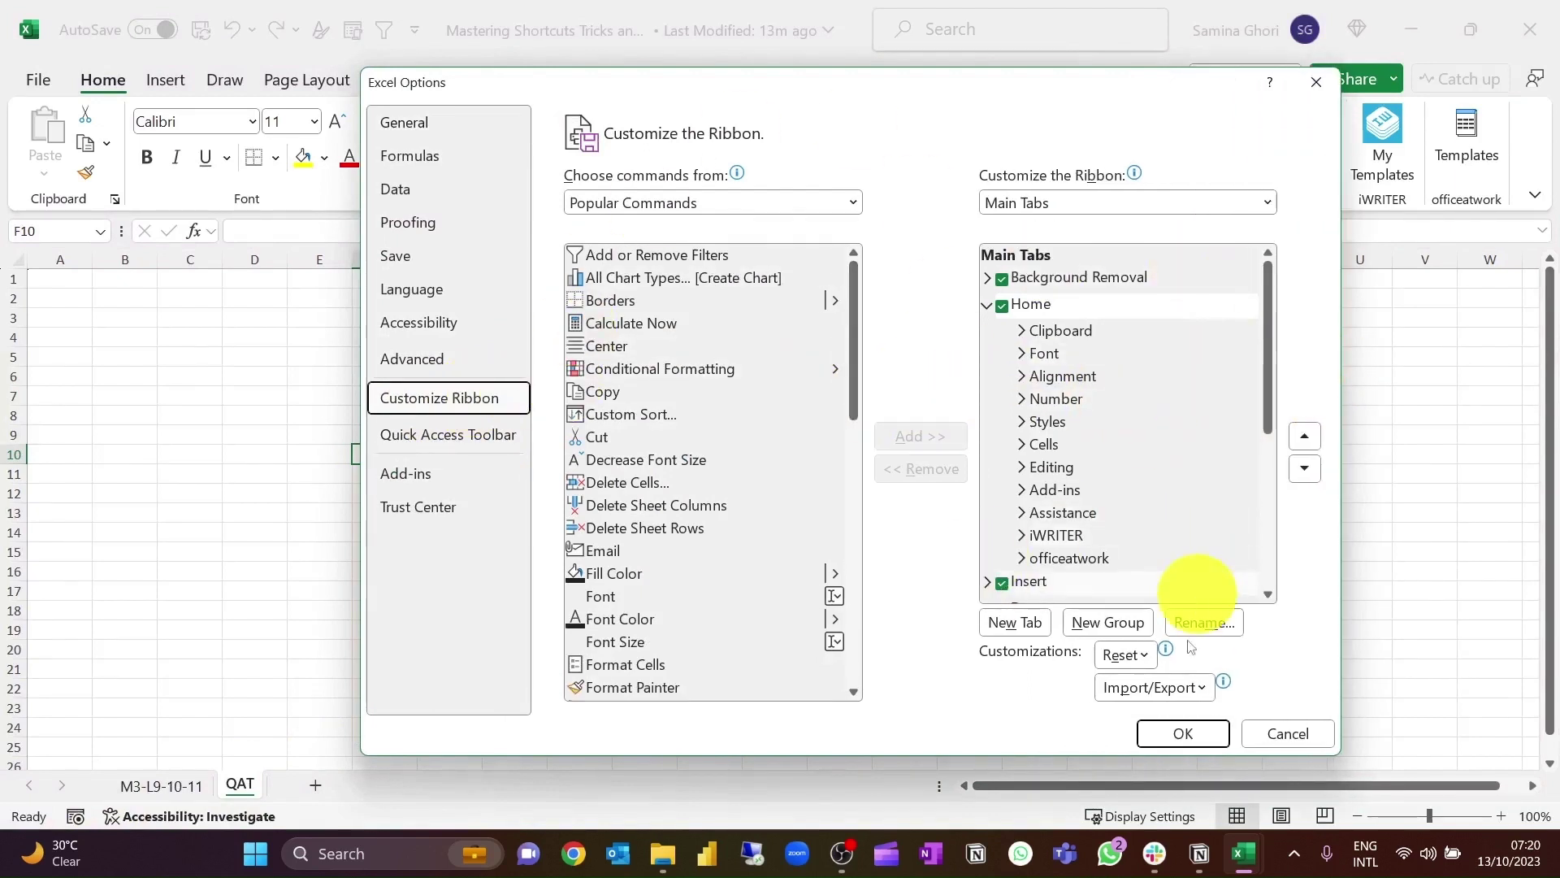
click(1270, 729)
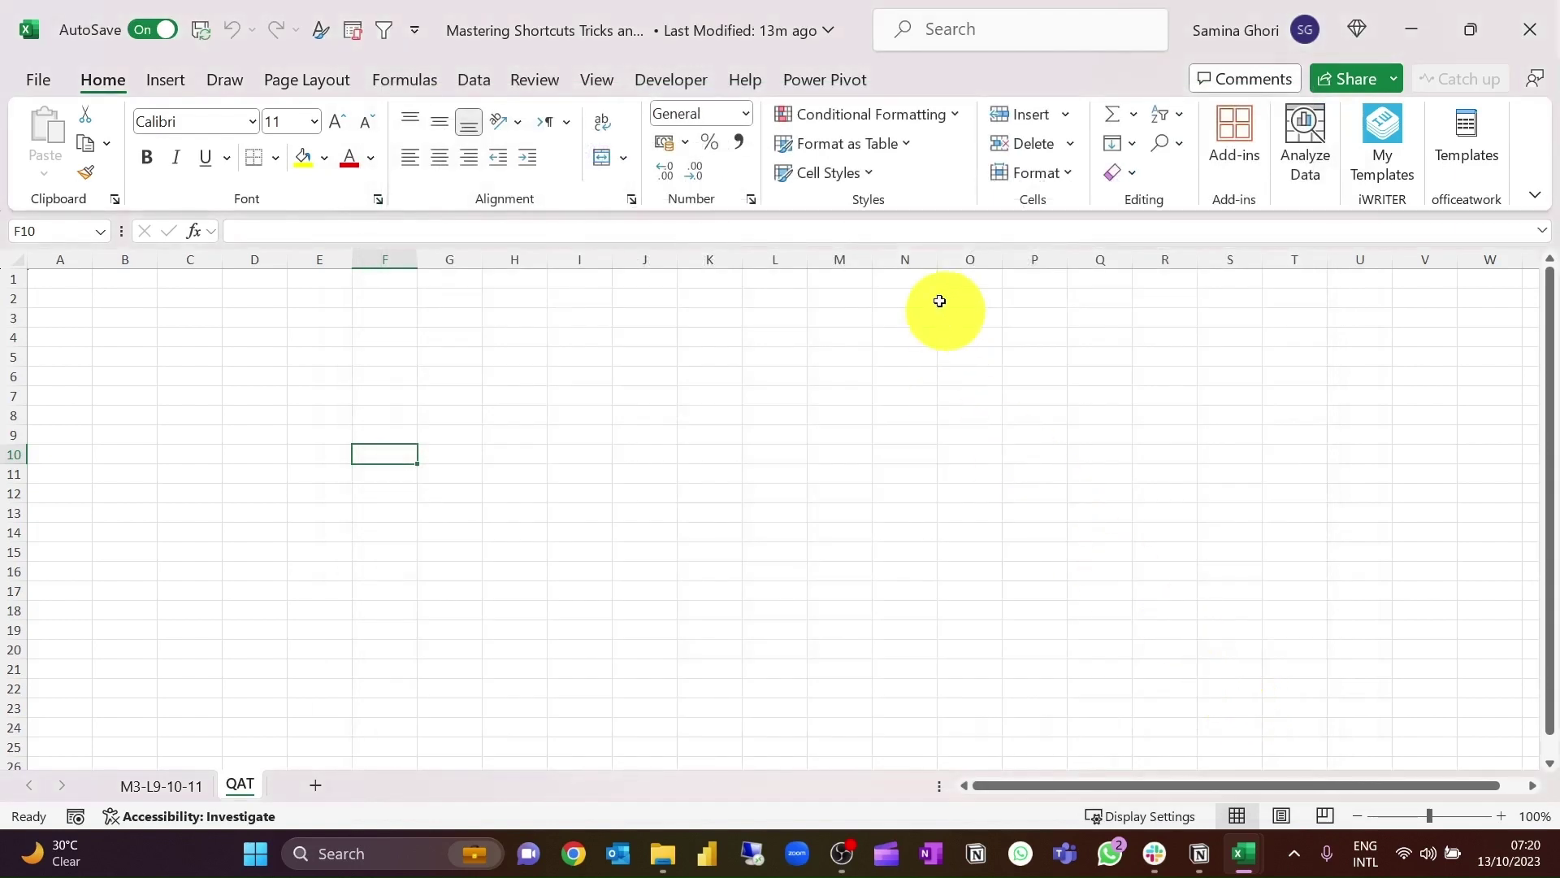
- Reopen Customize the Ribbon and try adding Home's Add-ins > Add-ins command with Add >>
right_click(944, 198)
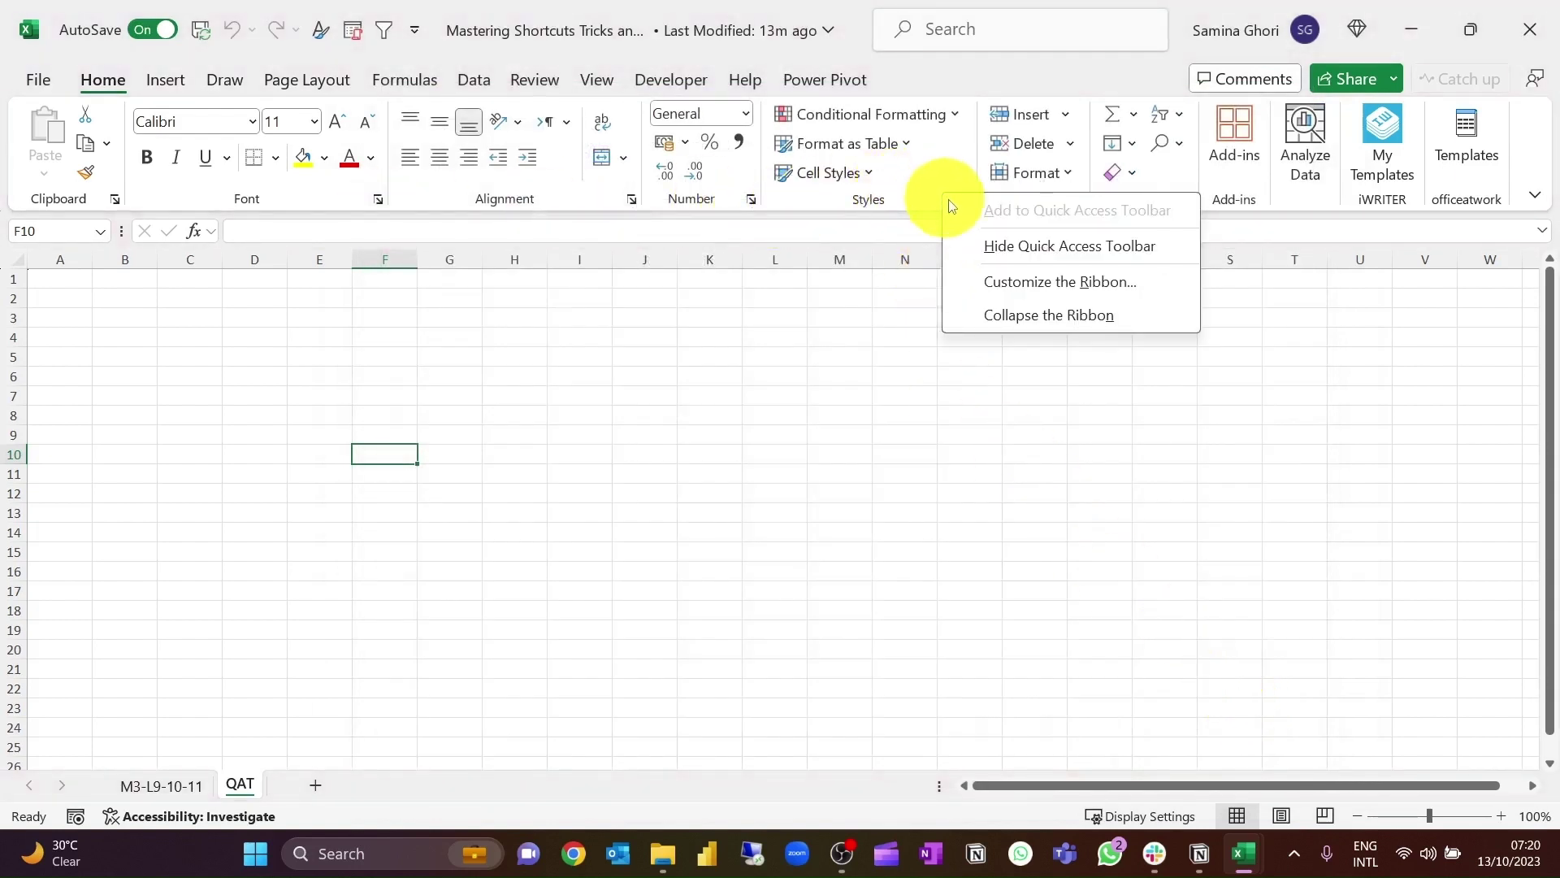
click(1104, 290)
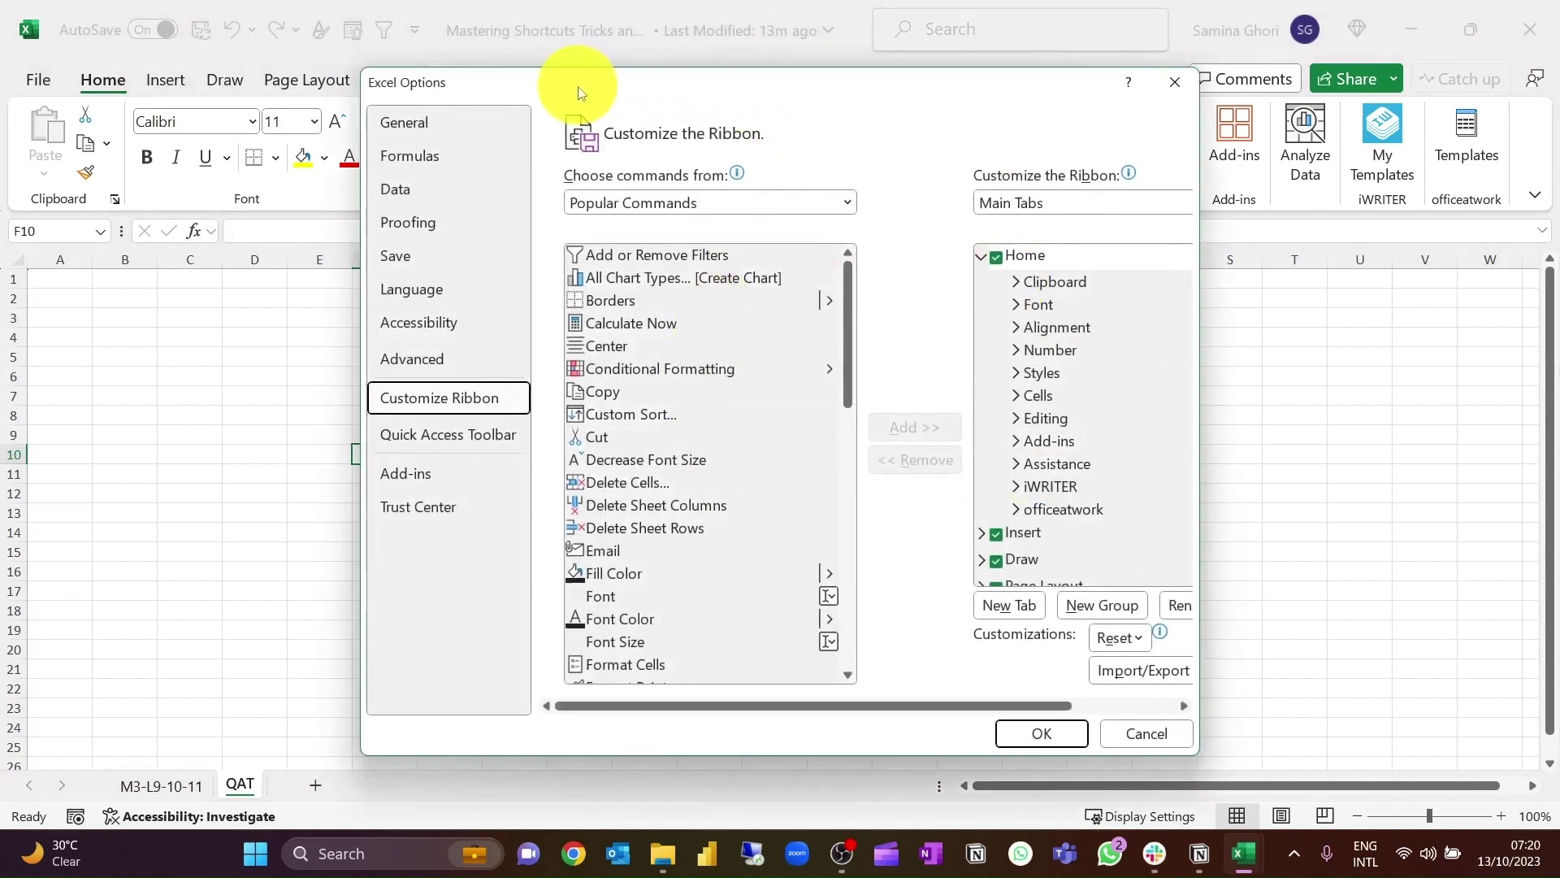
drag(580, 86, 398, 73)
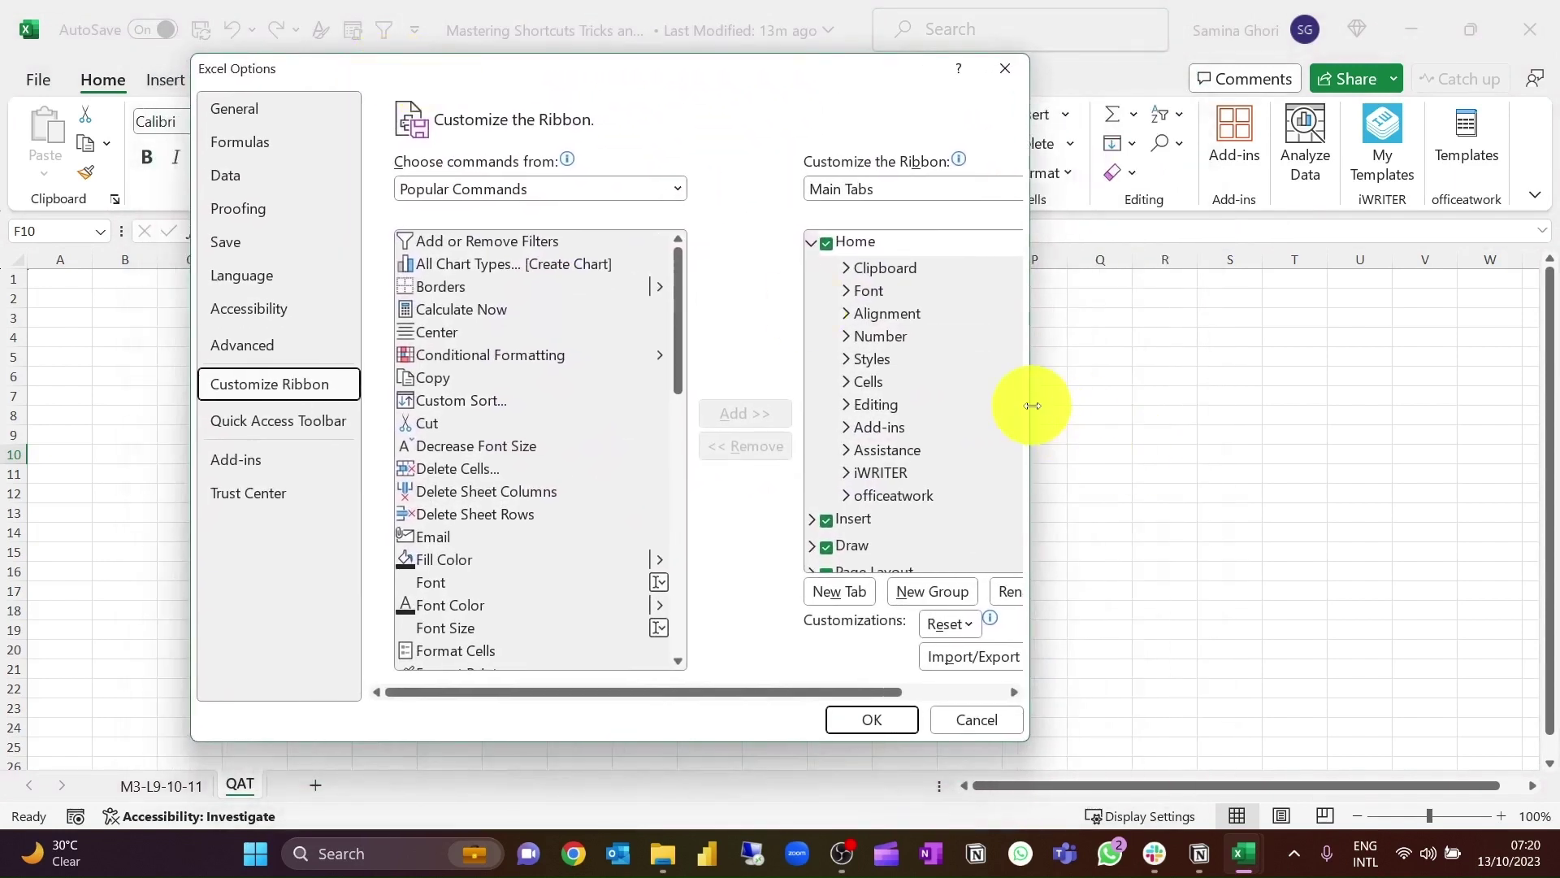
drag(1030, 406, 1218, 393)
scroll(1066, 447, up, 1)
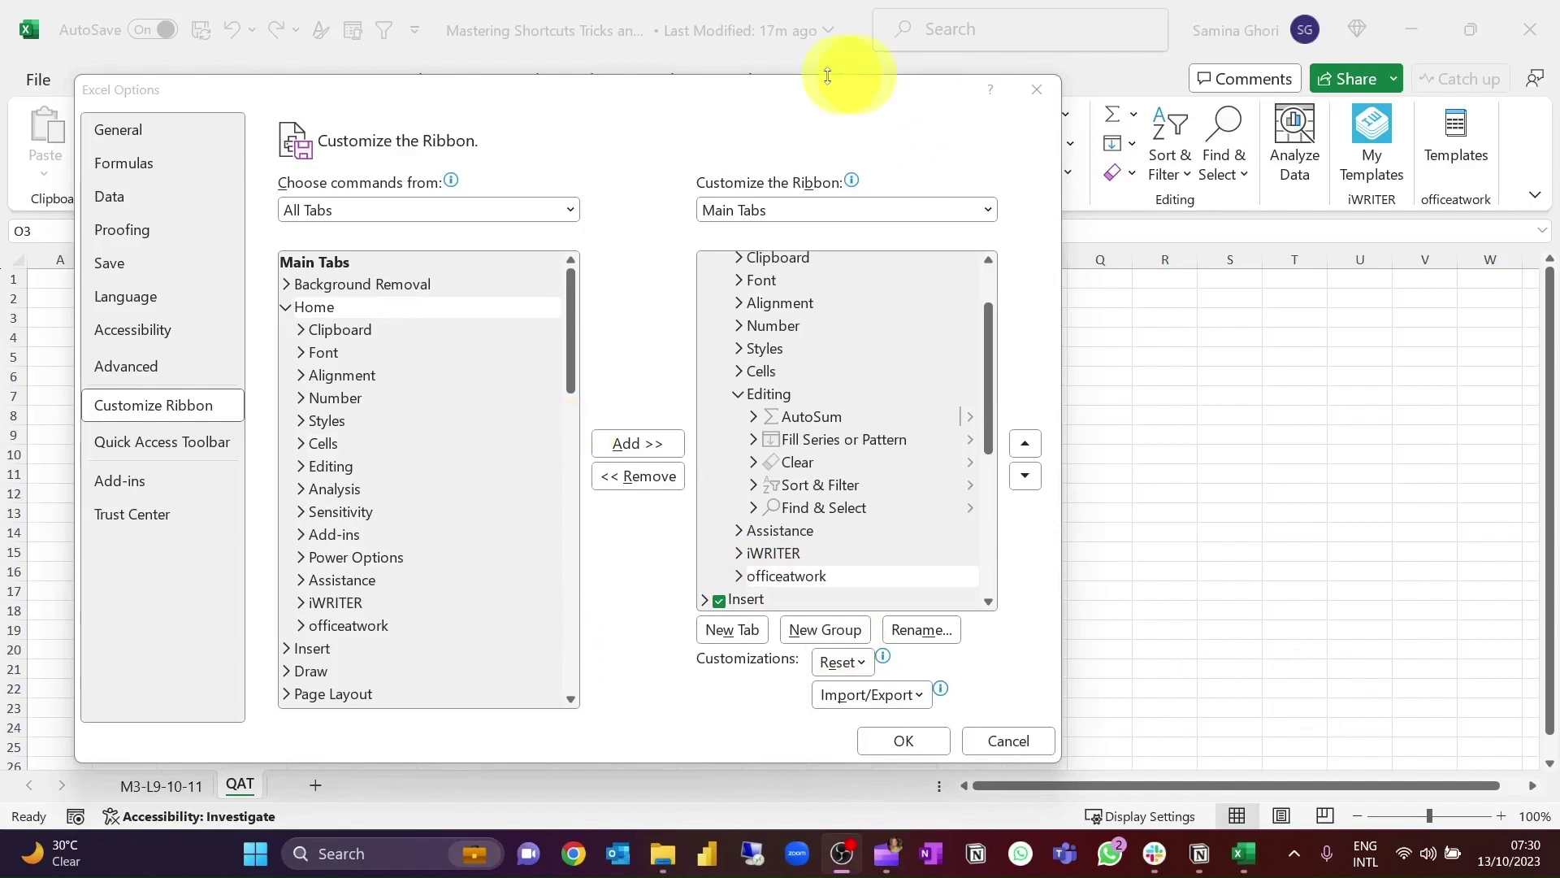
drag(714, 94, 752, 75)
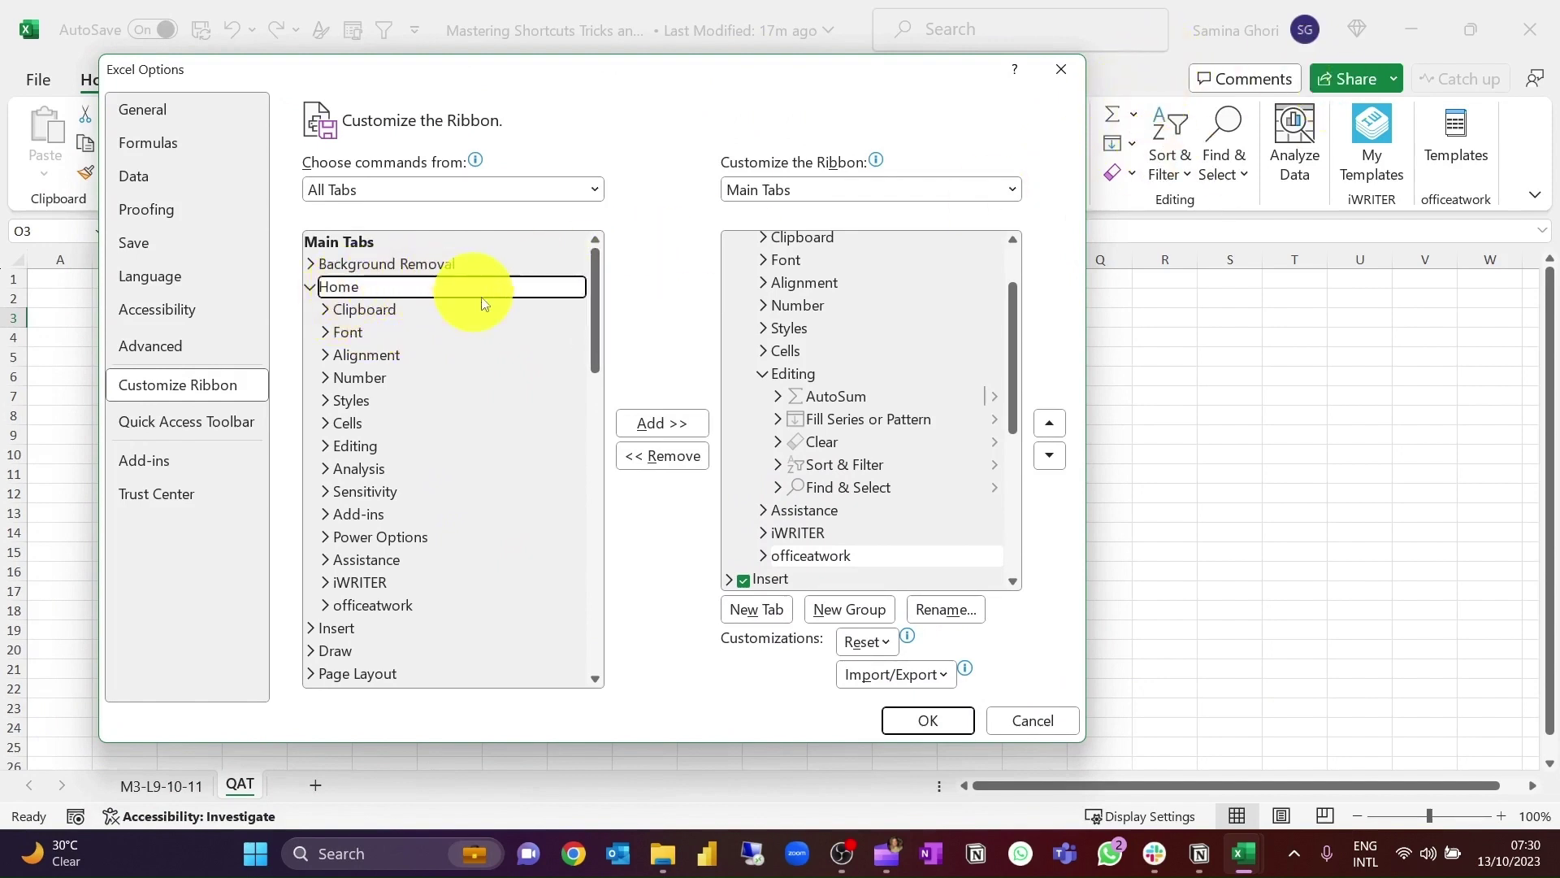
click(326, 514)
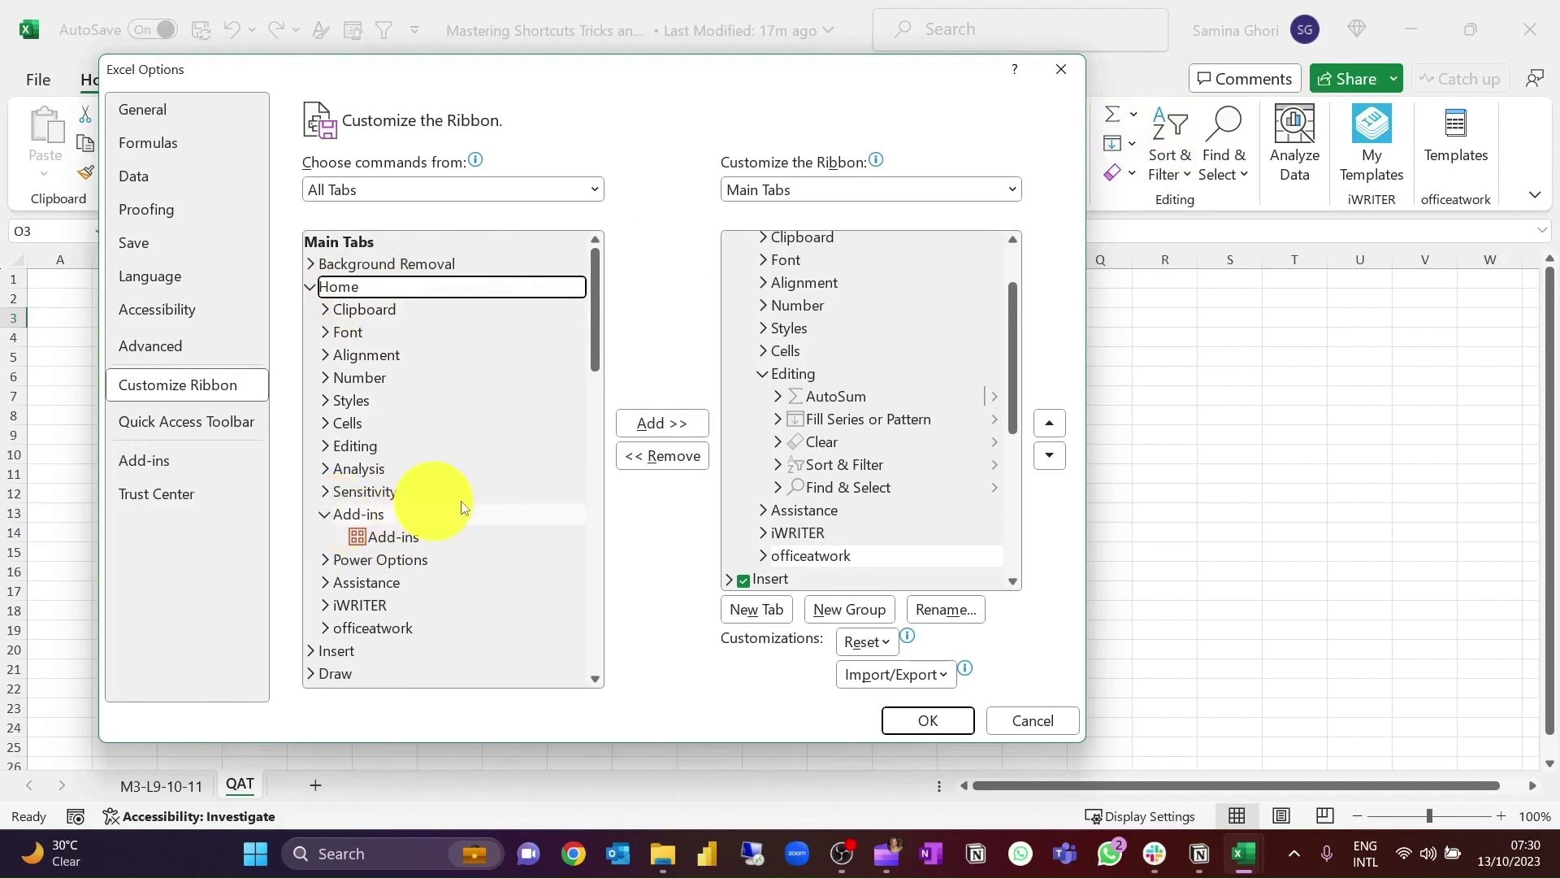
click(412, 540)
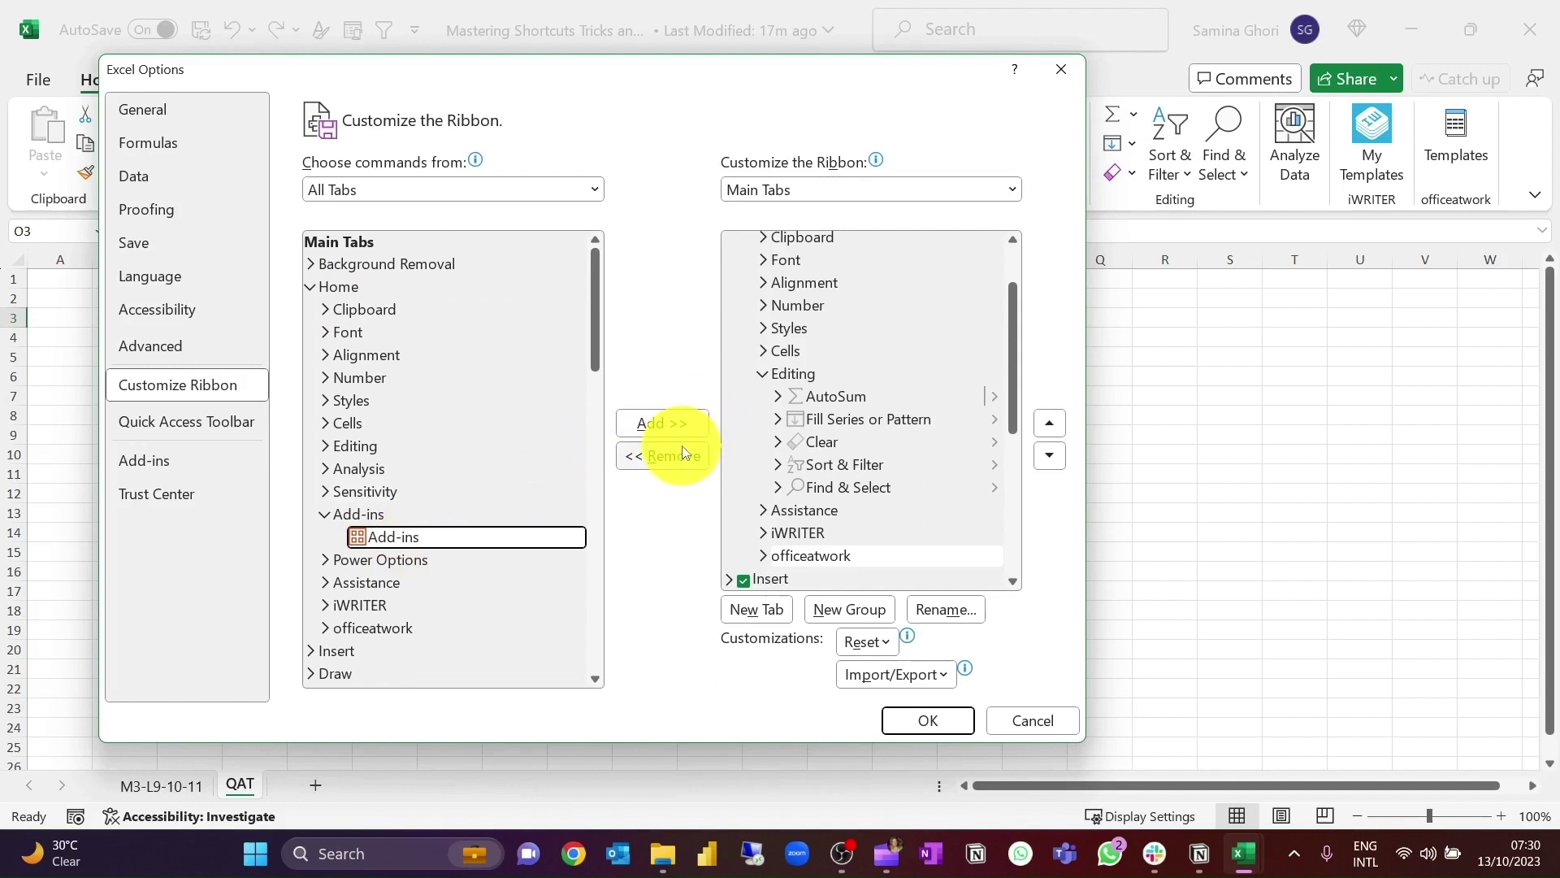
click(671, 420)
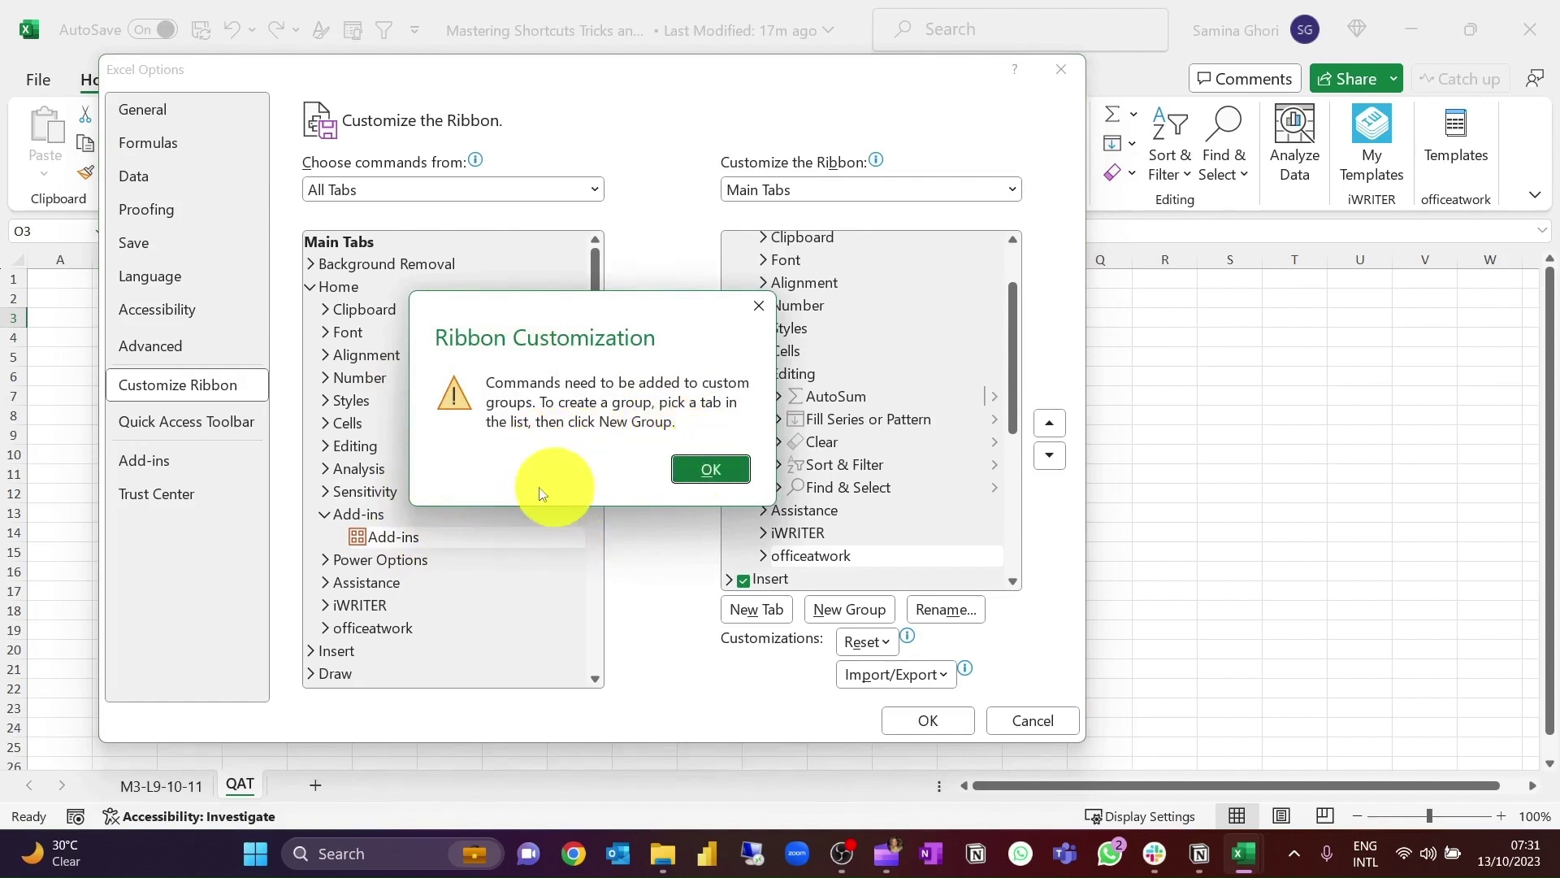
- Dismiss the warning, create a New Group (Custom) and add the Add-ins command to it
click(710, 469)
click(845, 611)
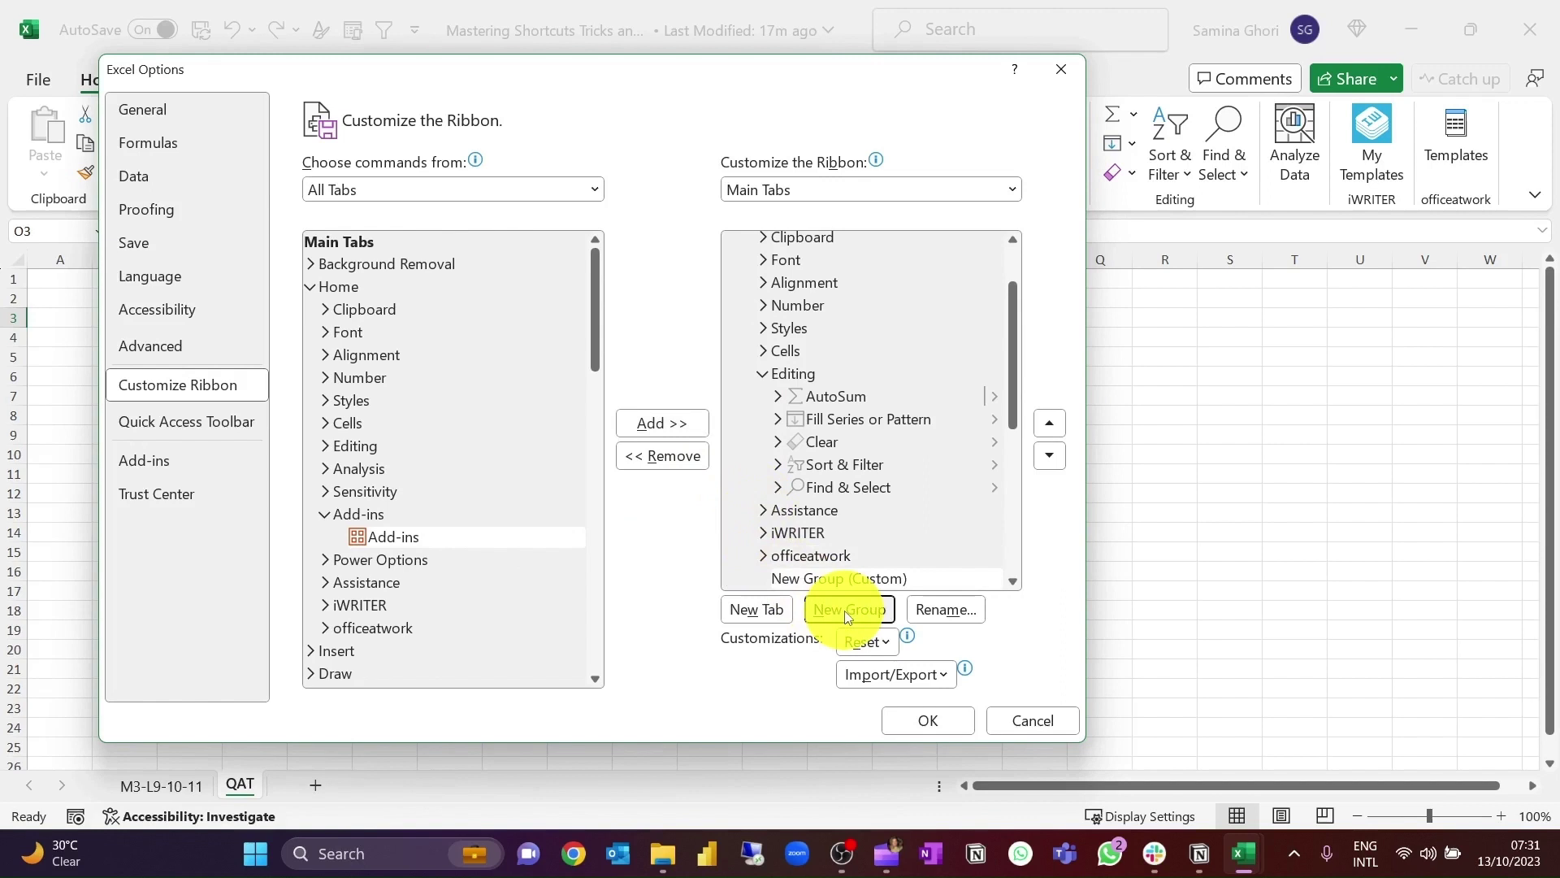
scroll(897, 561, down, 1)
click(849, 483)
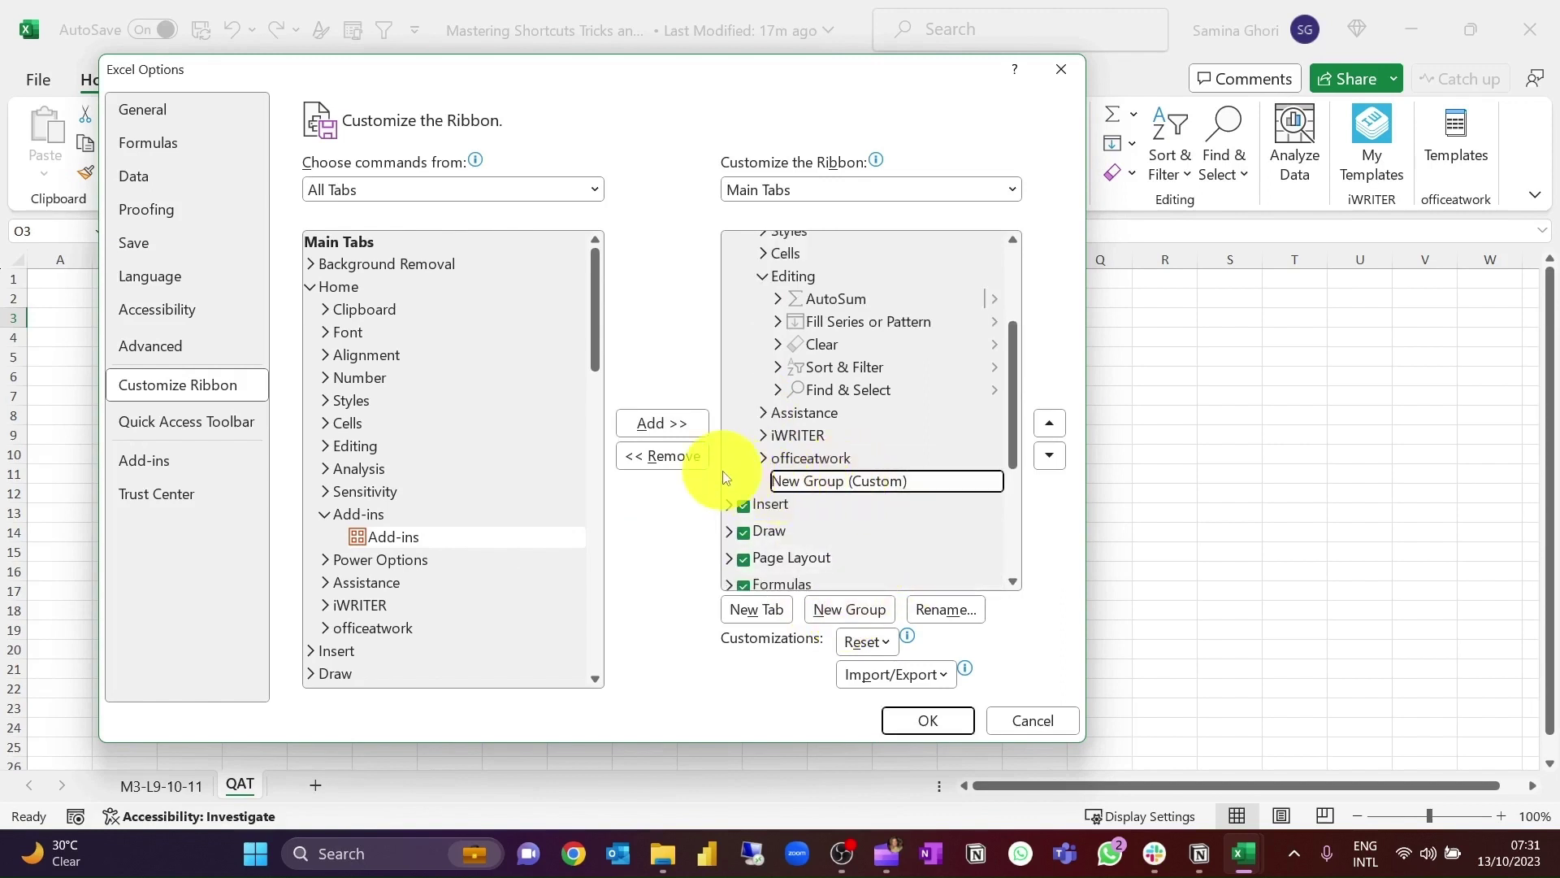
click(660, 422)
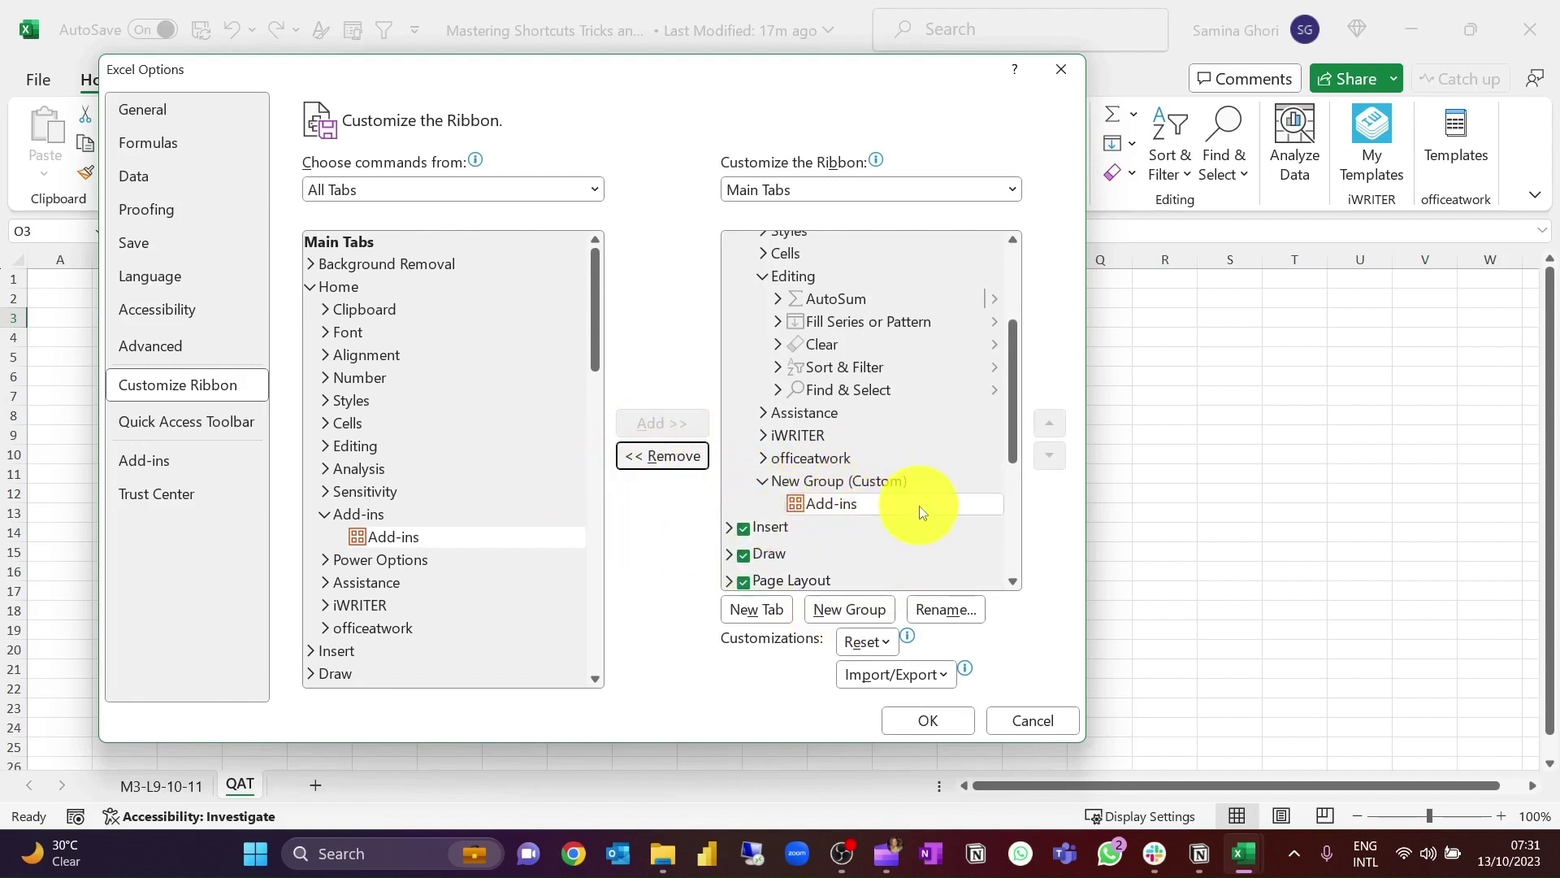
- Rename the new group to 'Add Ins' with the shield symbol
click(885, 484)
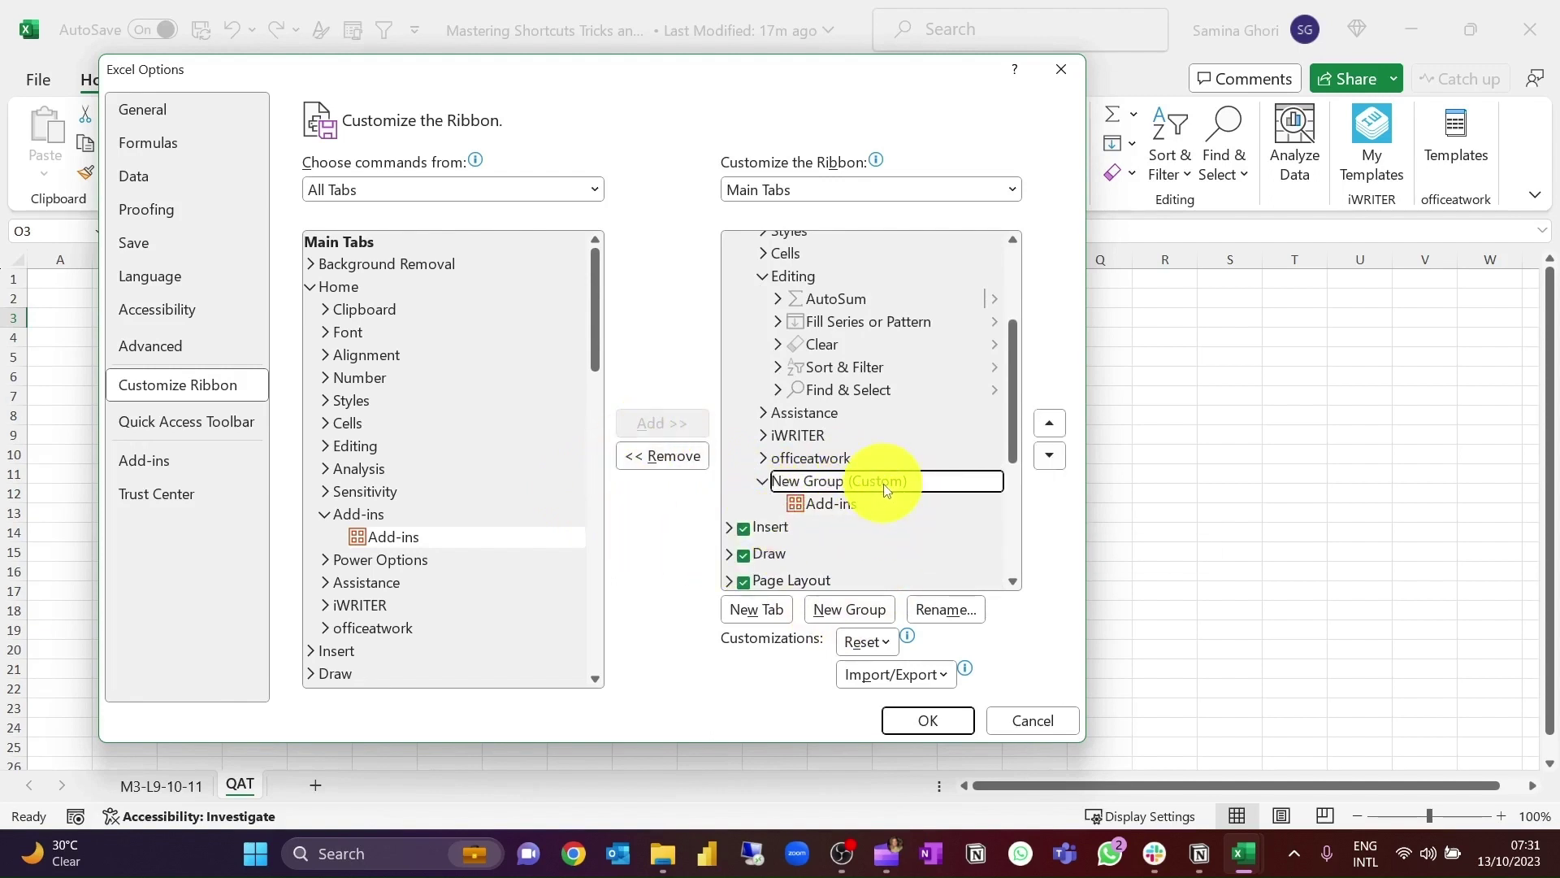
click(935, 609)
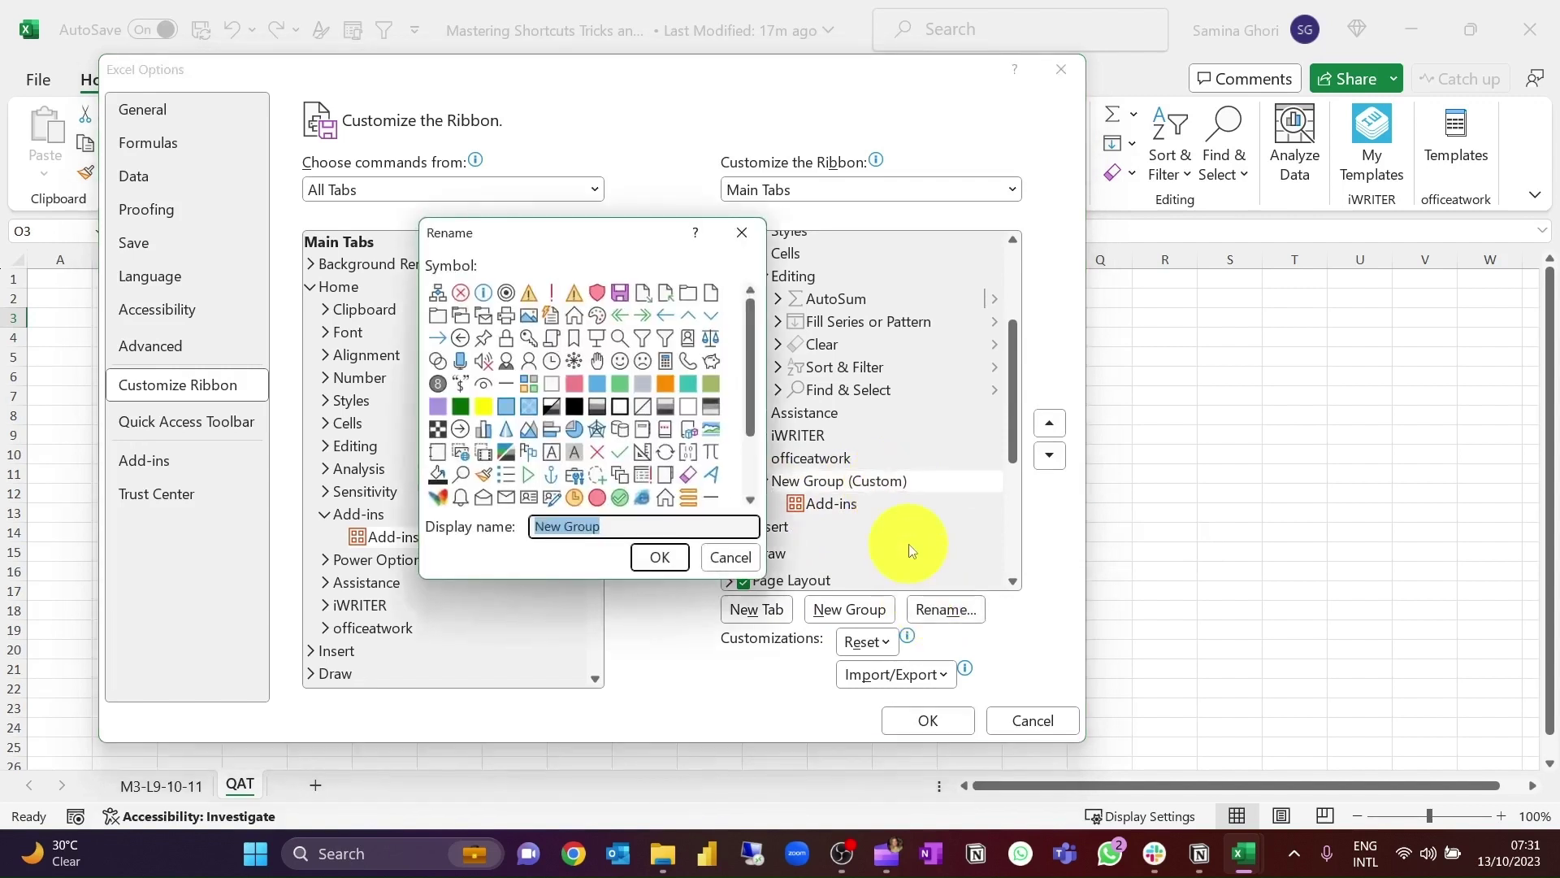
text(Add Ins)
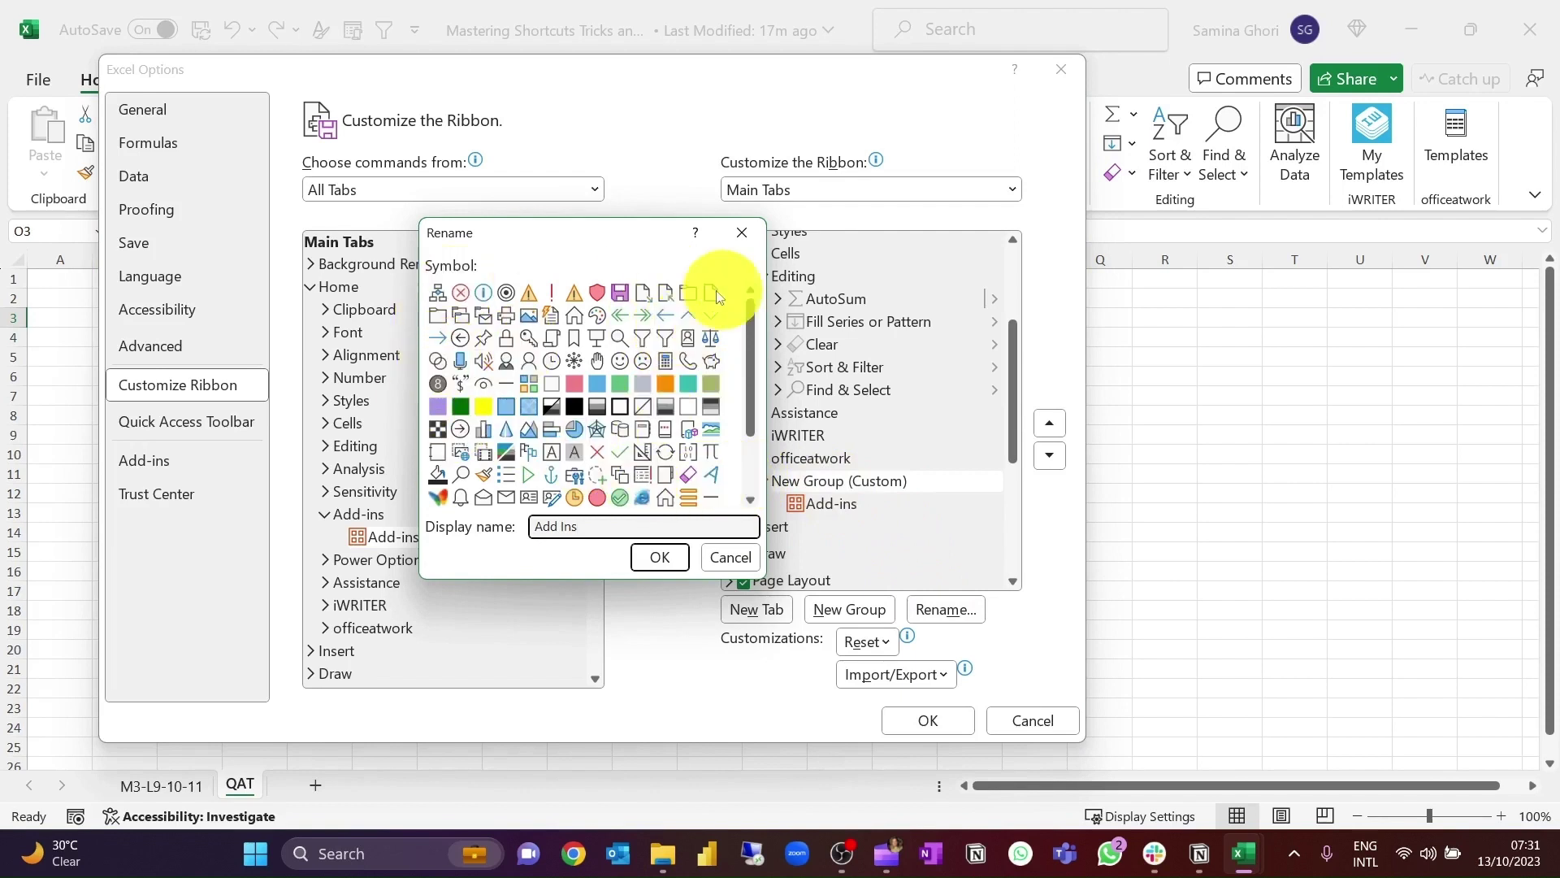
click(595, 295)
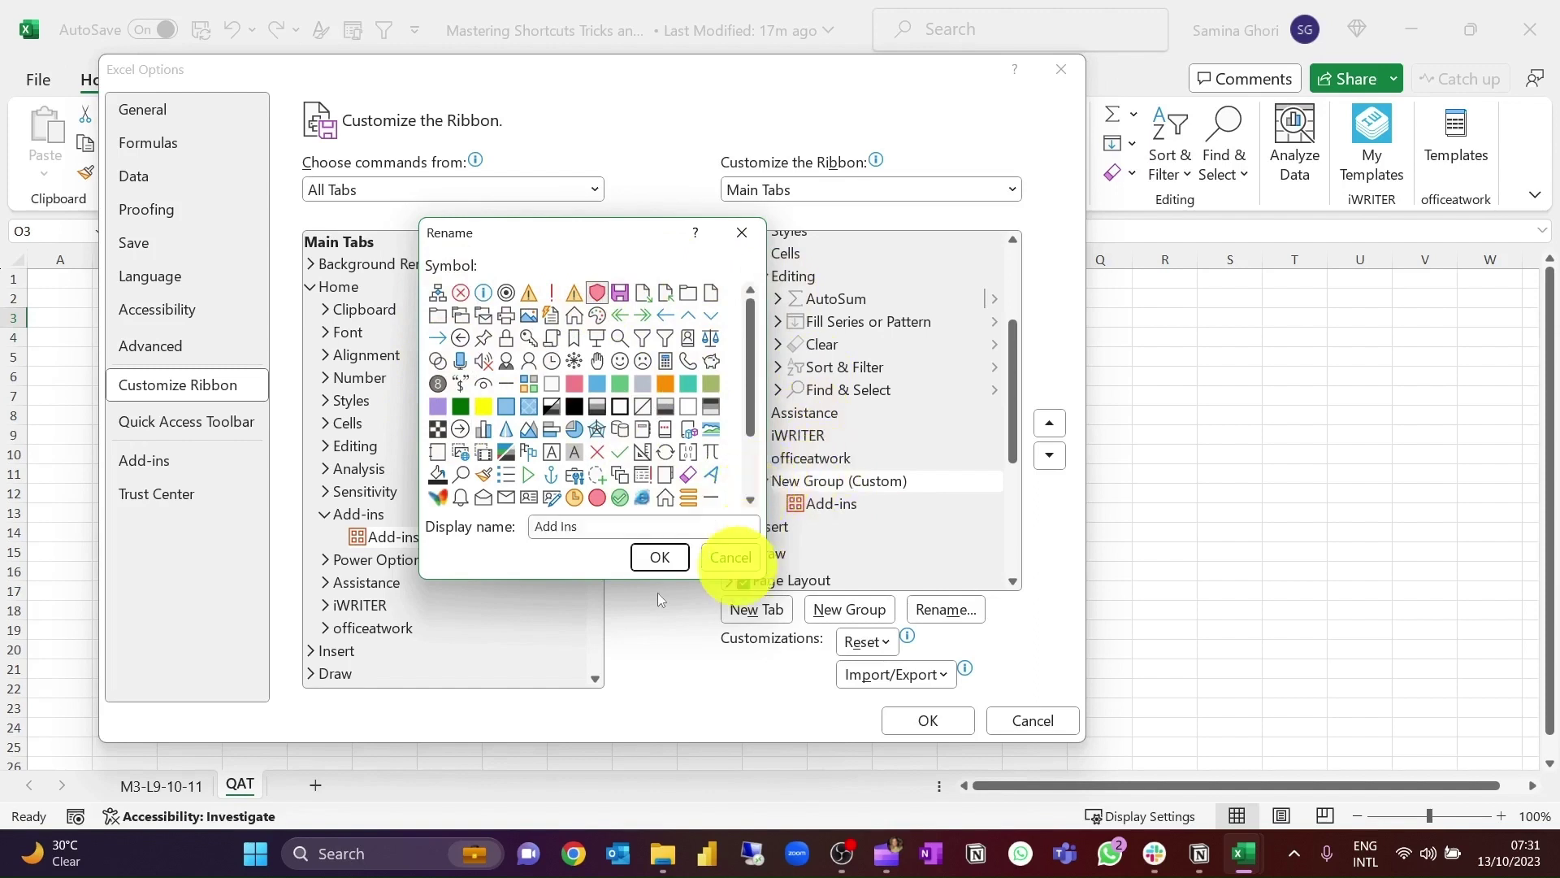
click(660, 558)
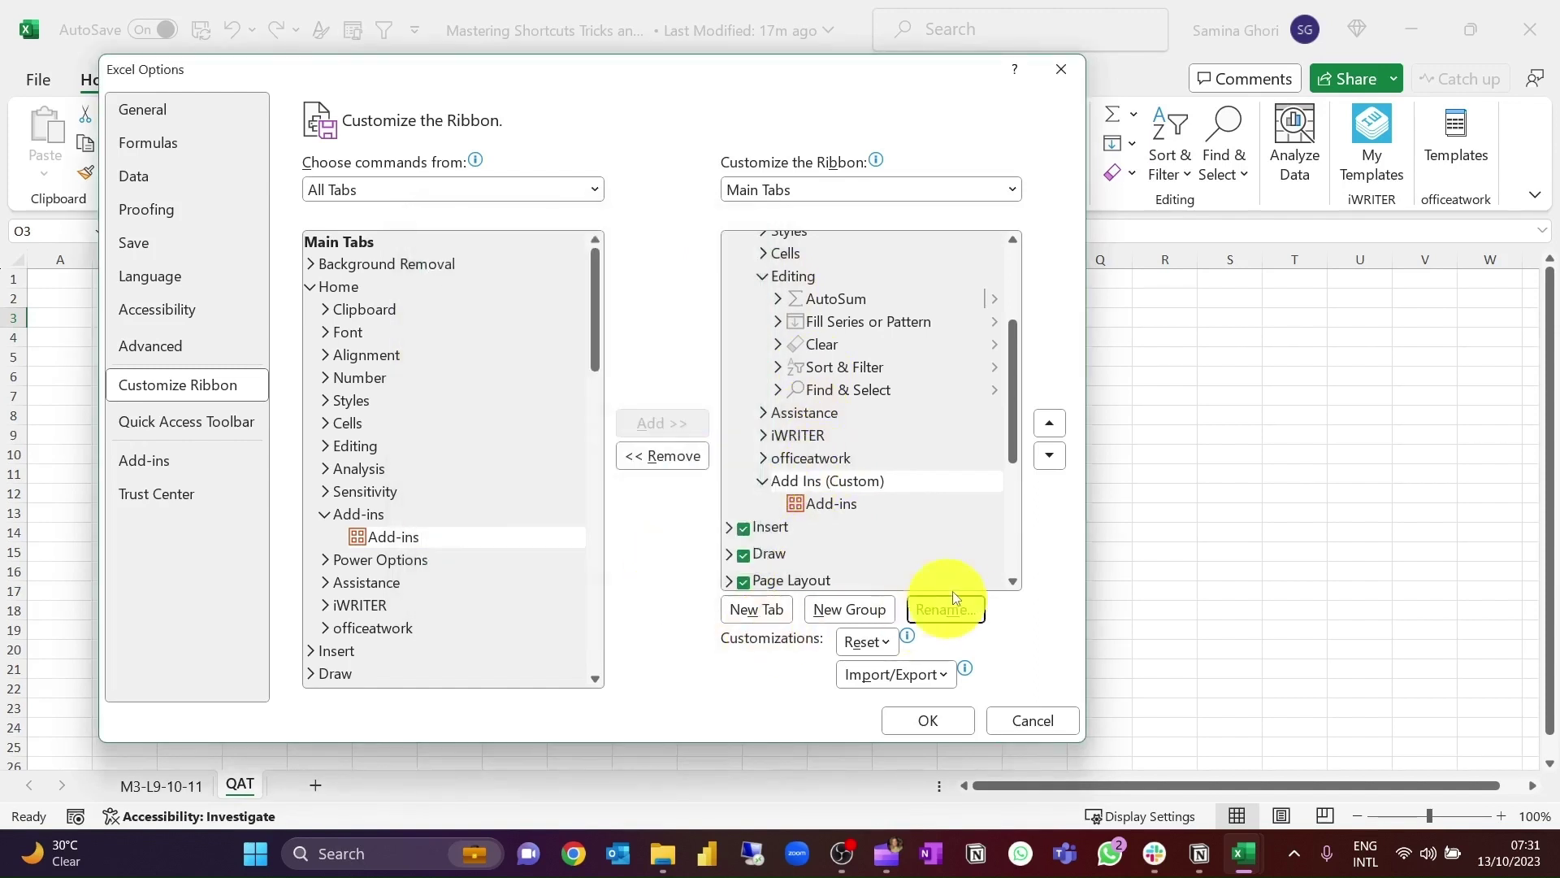
- Apply the ribbon changes, then reopen Customize the Ribbon in an enlarged dialog
click(927, 721)
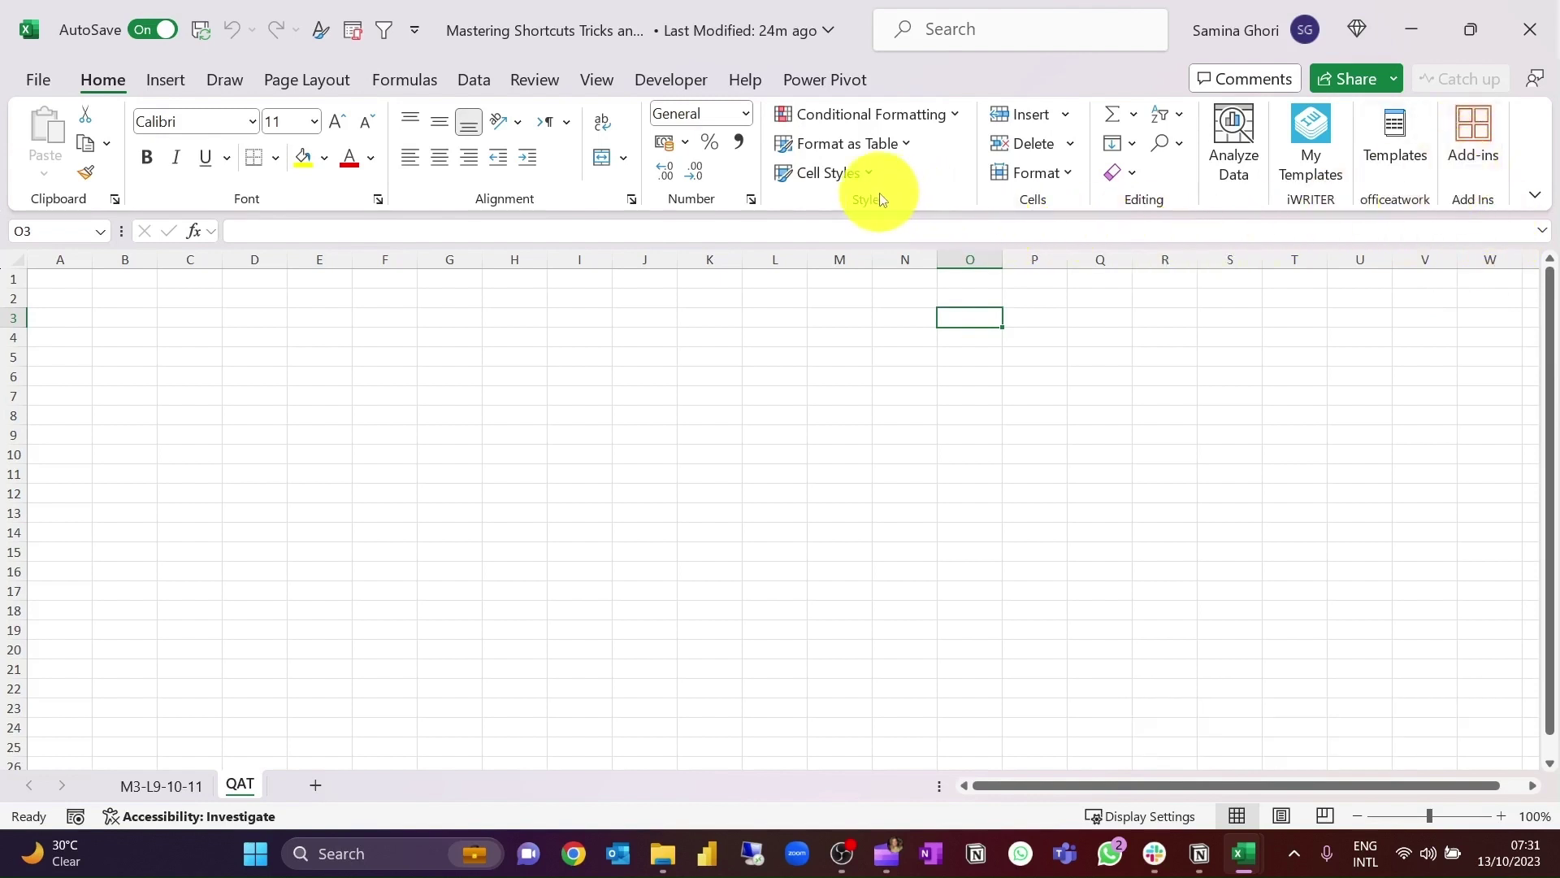
right_click(925, 197)
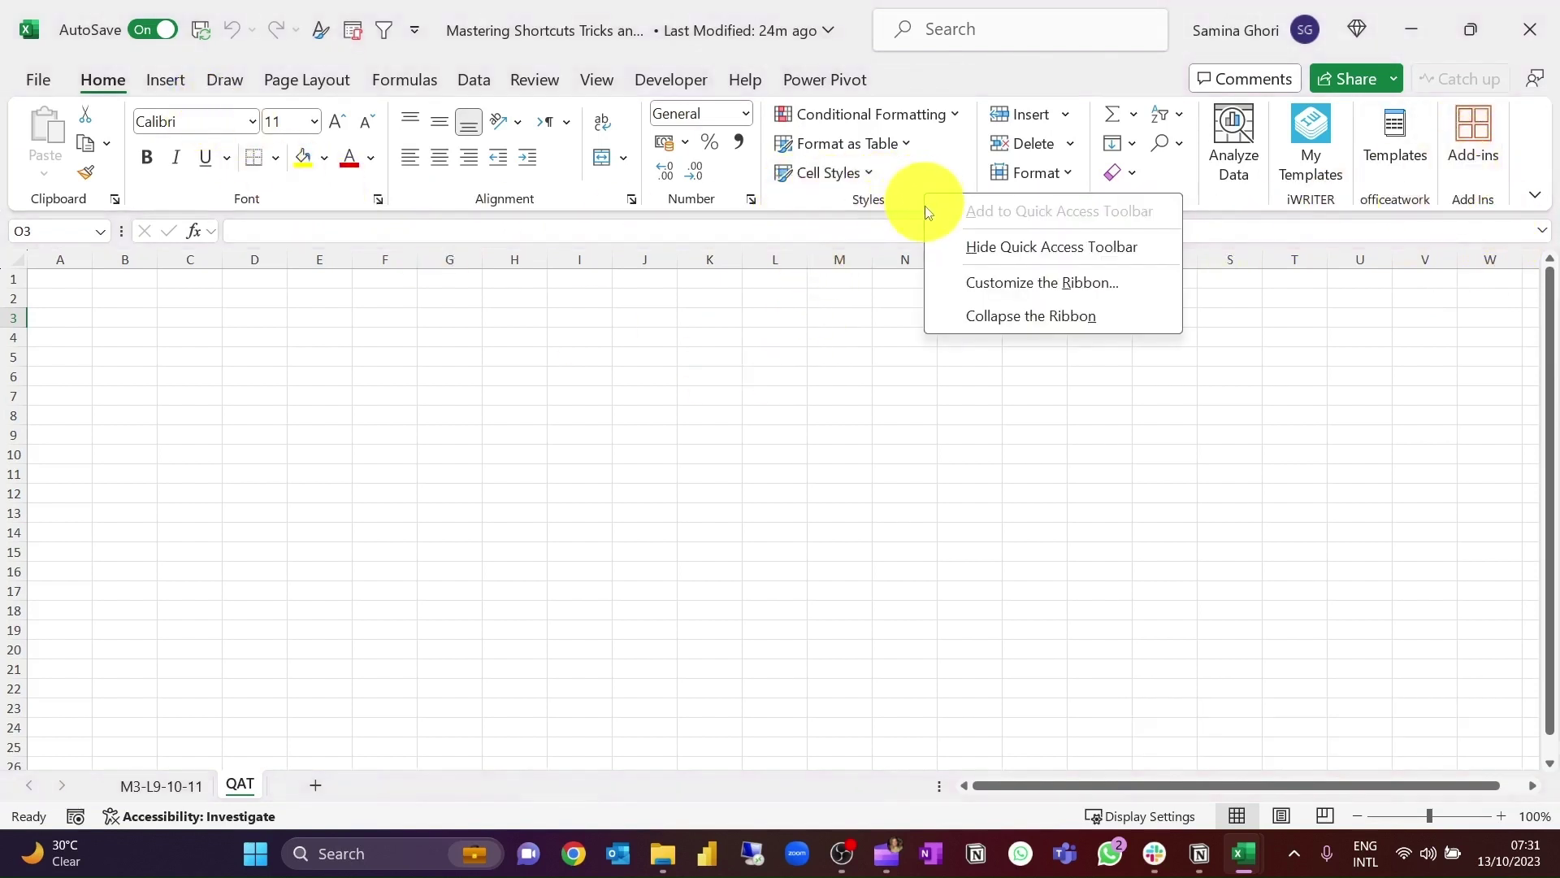
click(985, 281)
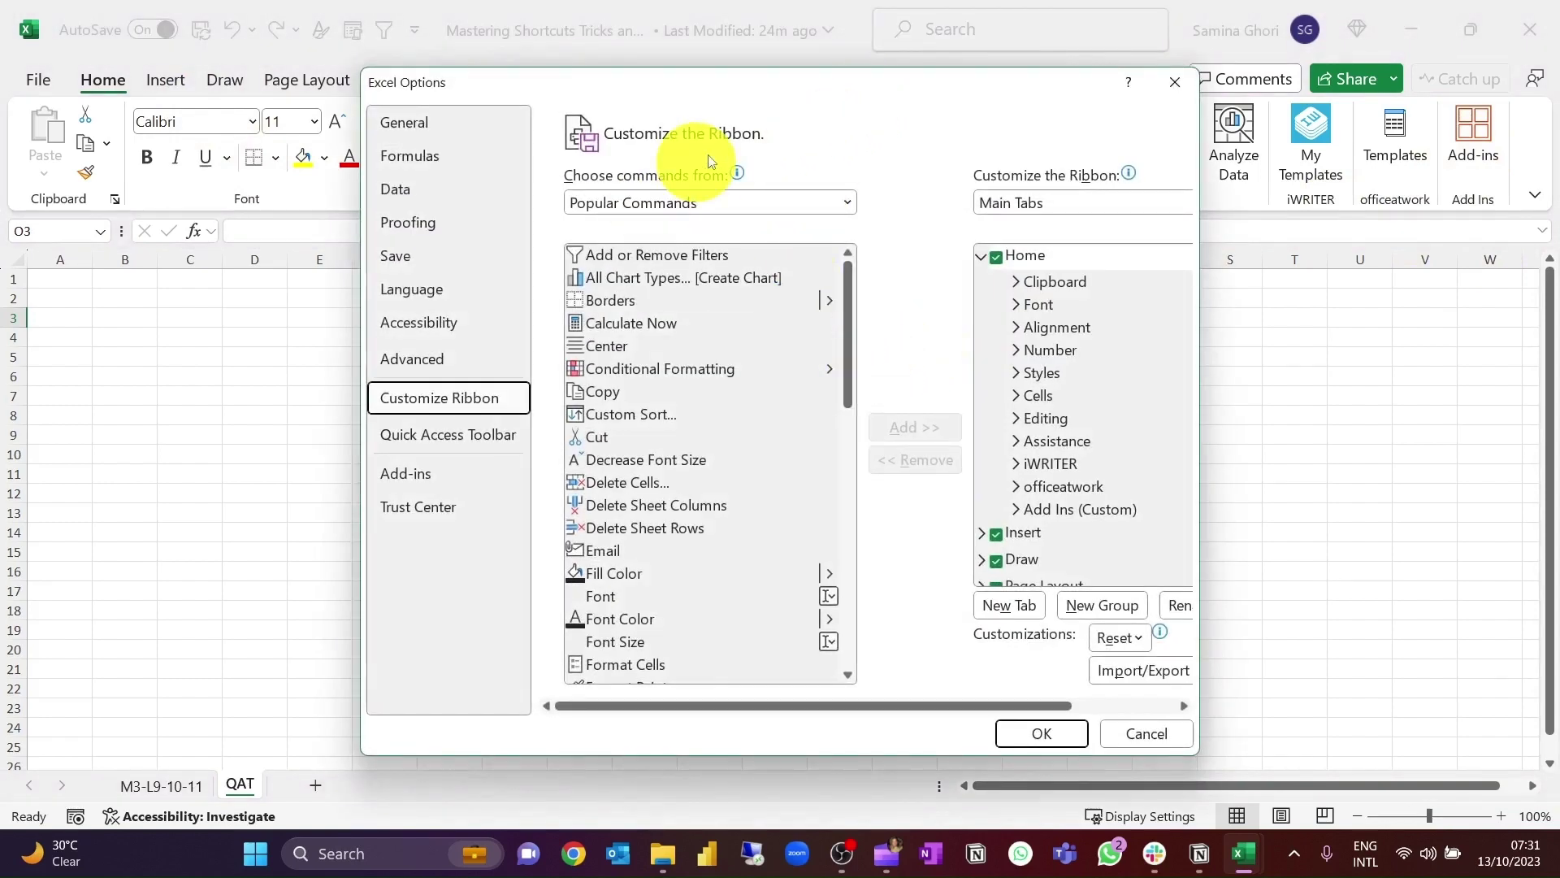
drag(767, 86, 514, 171)
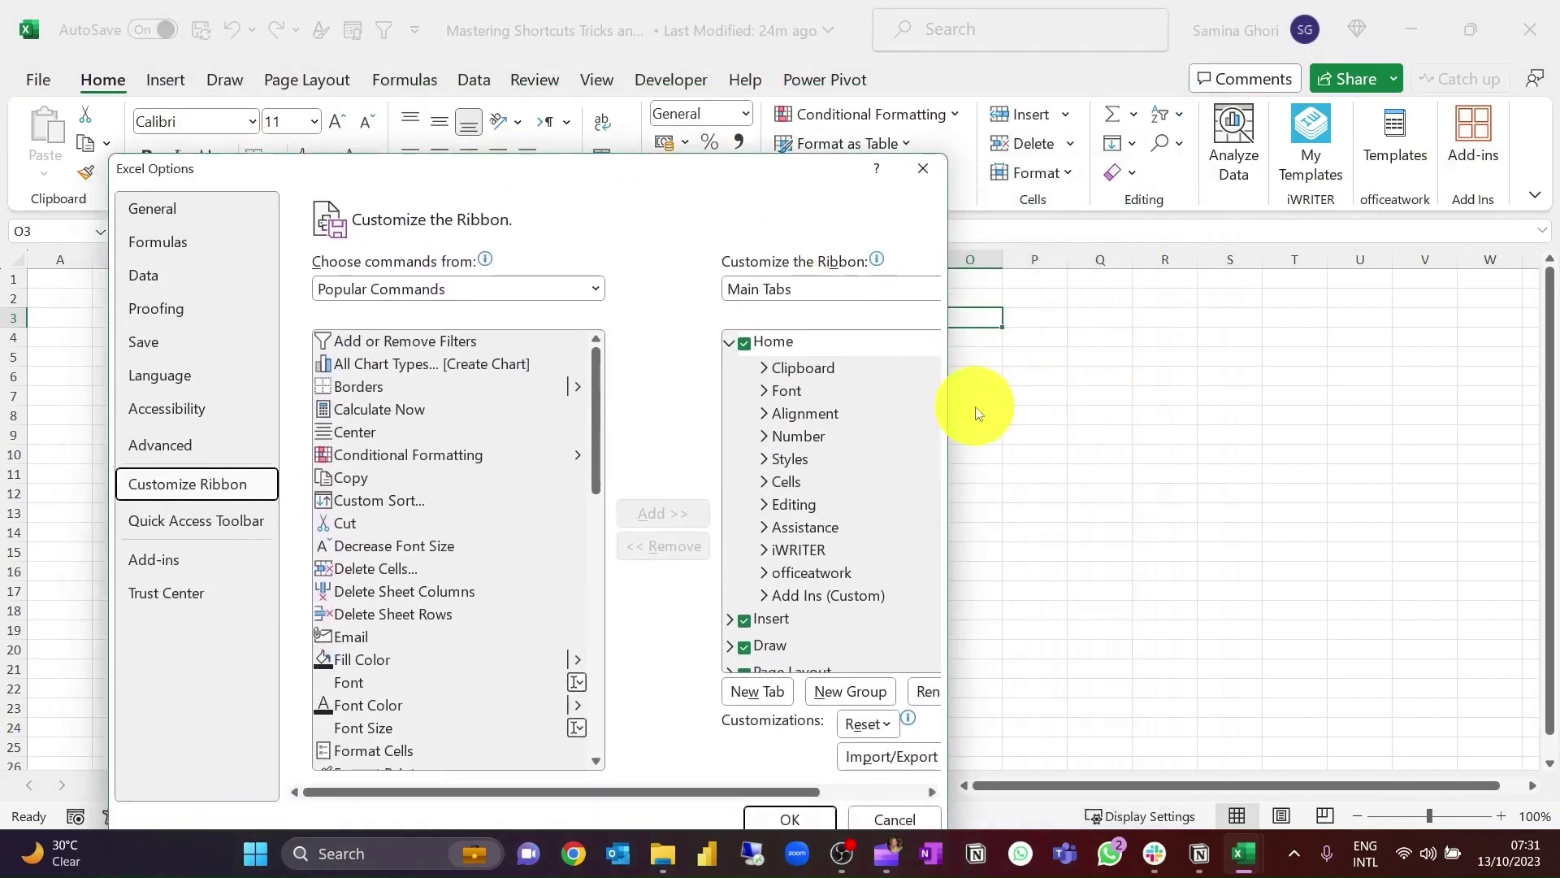
drag(952, 404, 1198, 358)
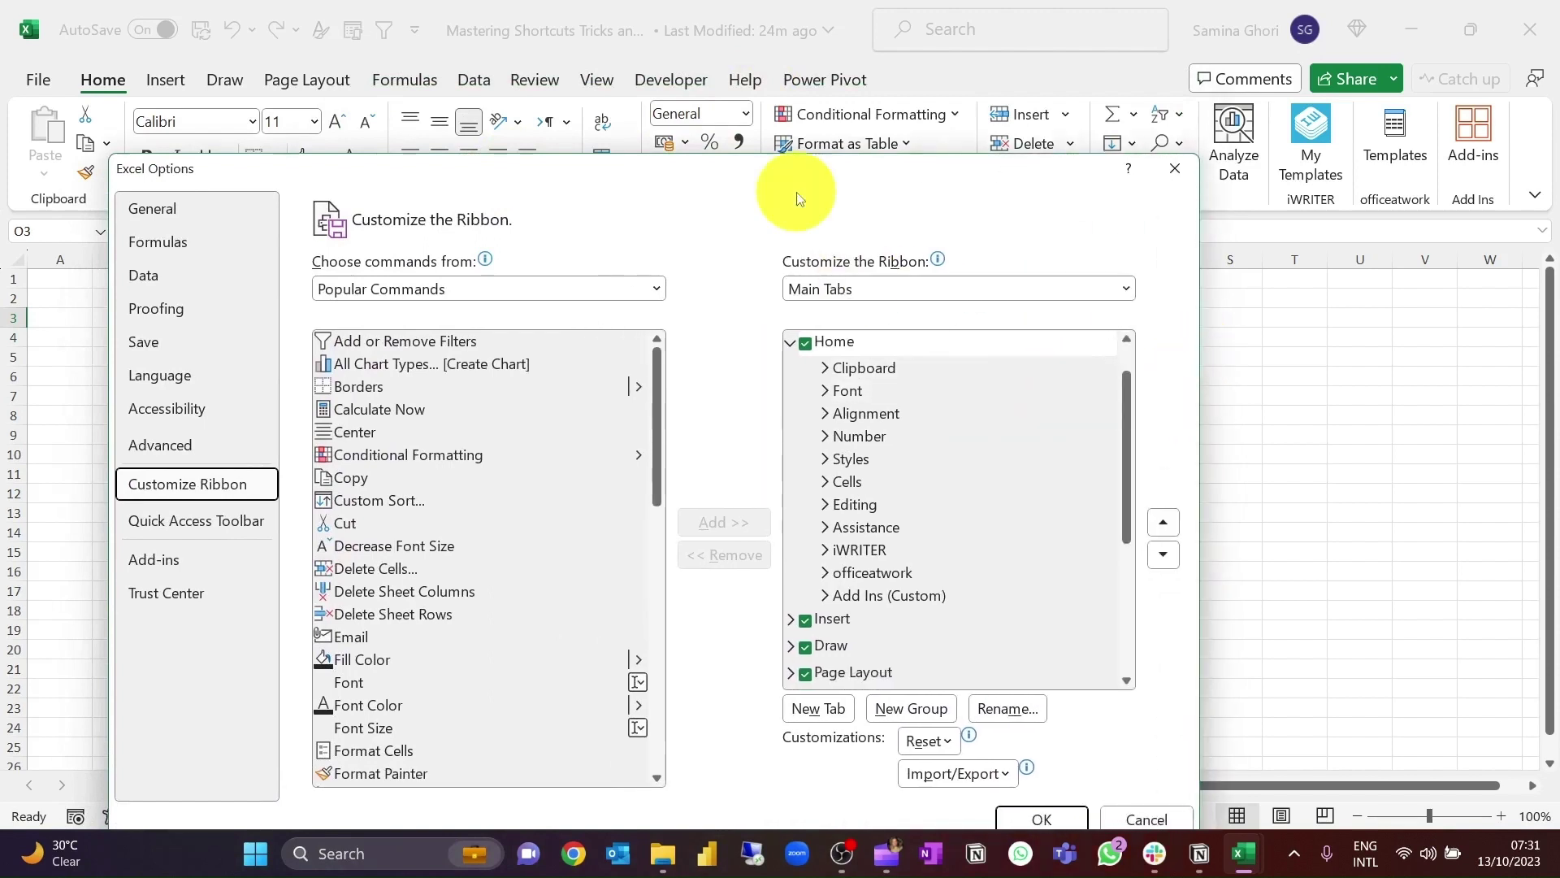
drag(804, 181, 804, 285)
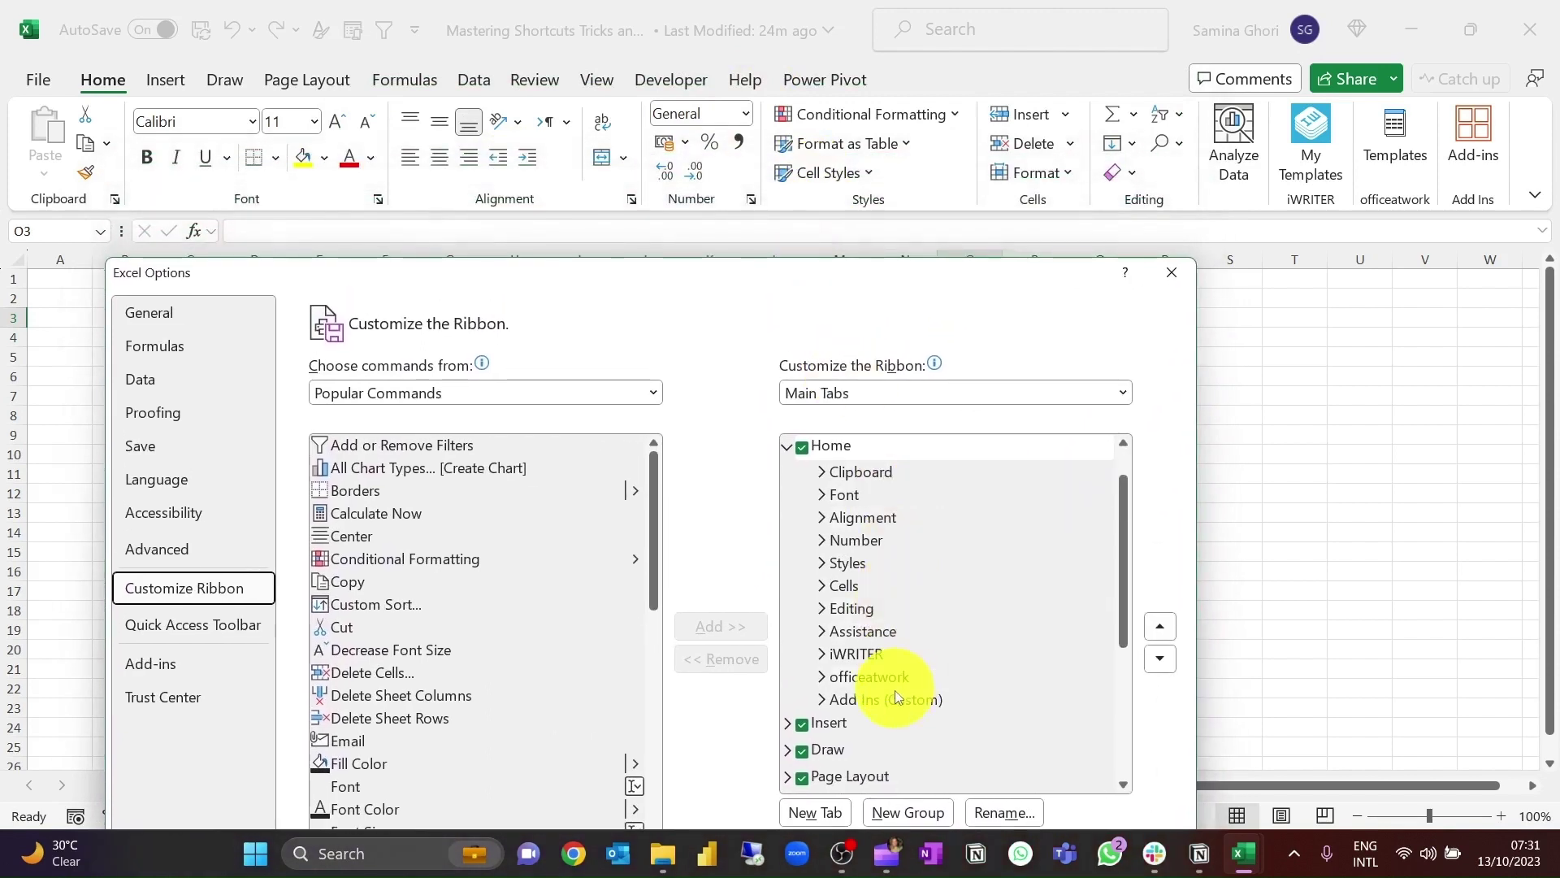
- Move the Add Ins group up eight places to follow Clipboard, and confirm with OK
click(903, 700)
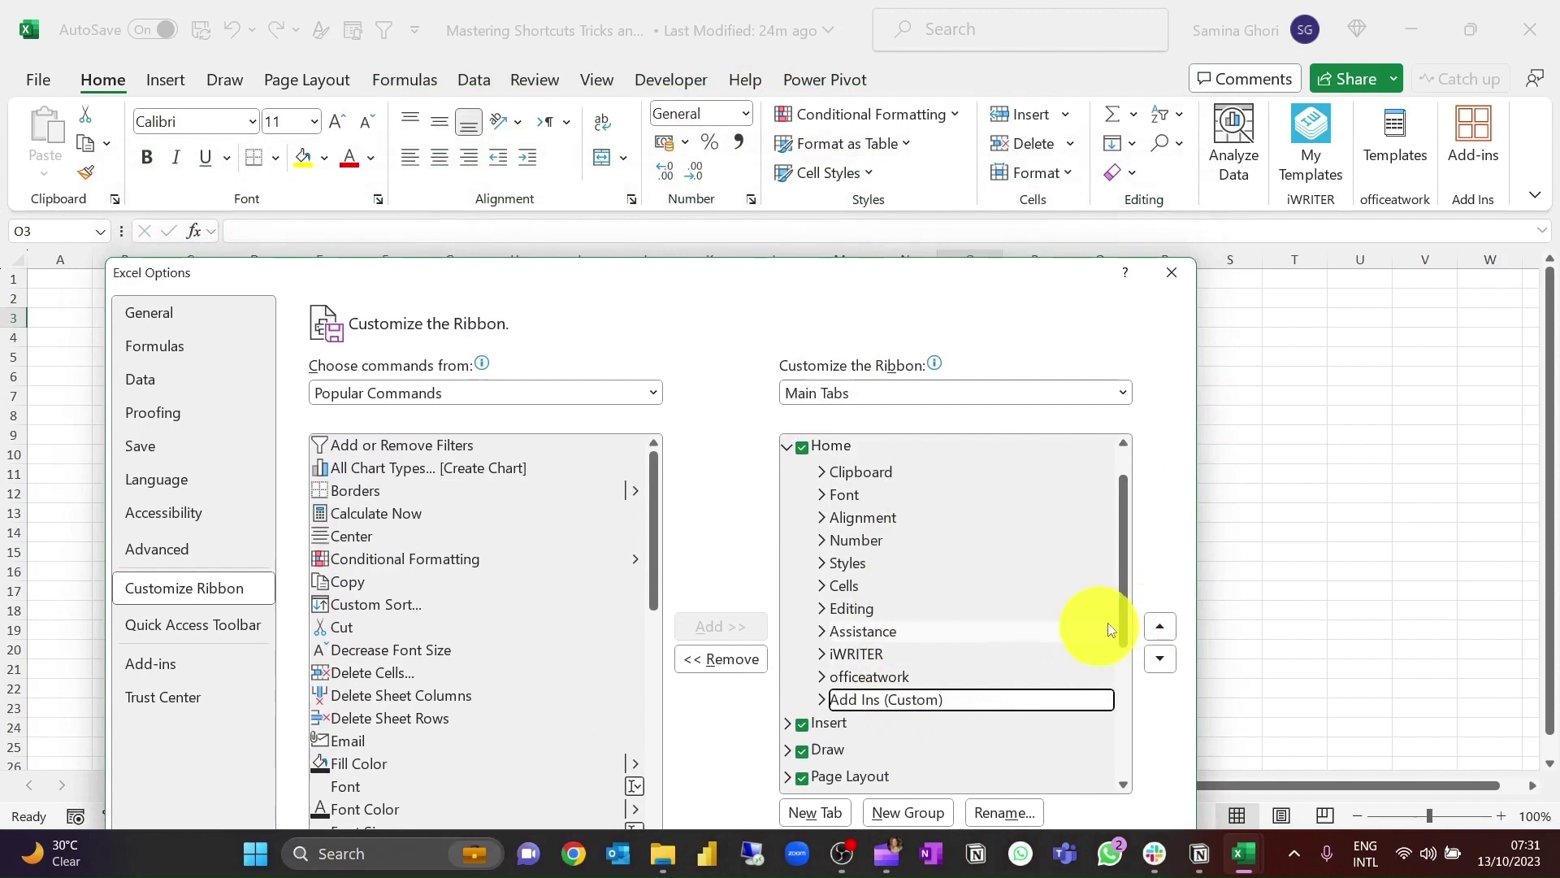
click(1160, 627)
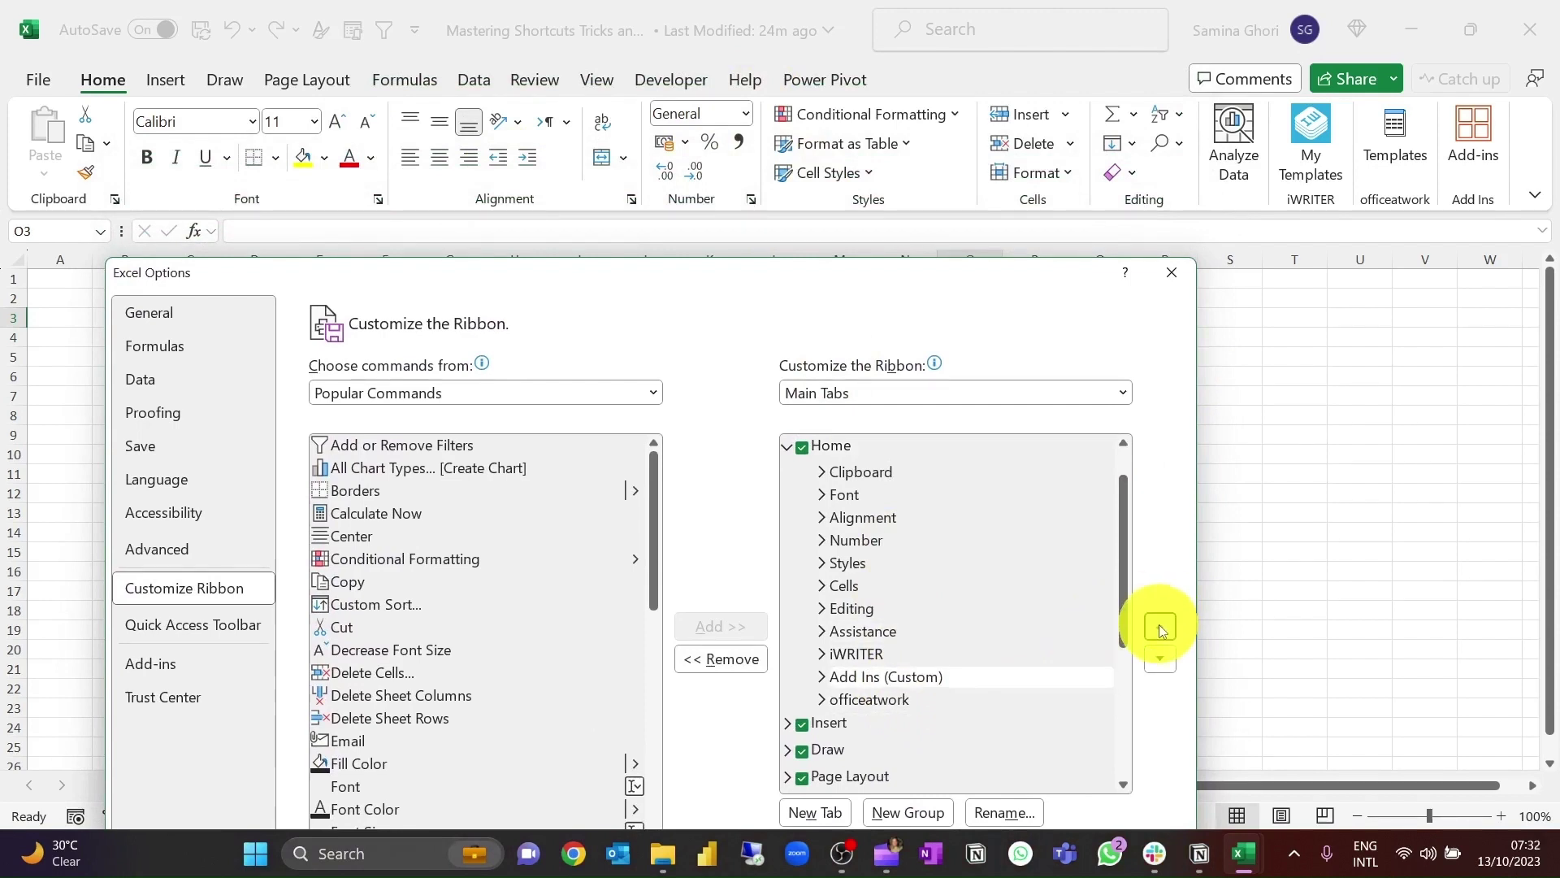
click(1161, 627)
click(1161, 627)
click(1160, 628)
click(1160, 628)
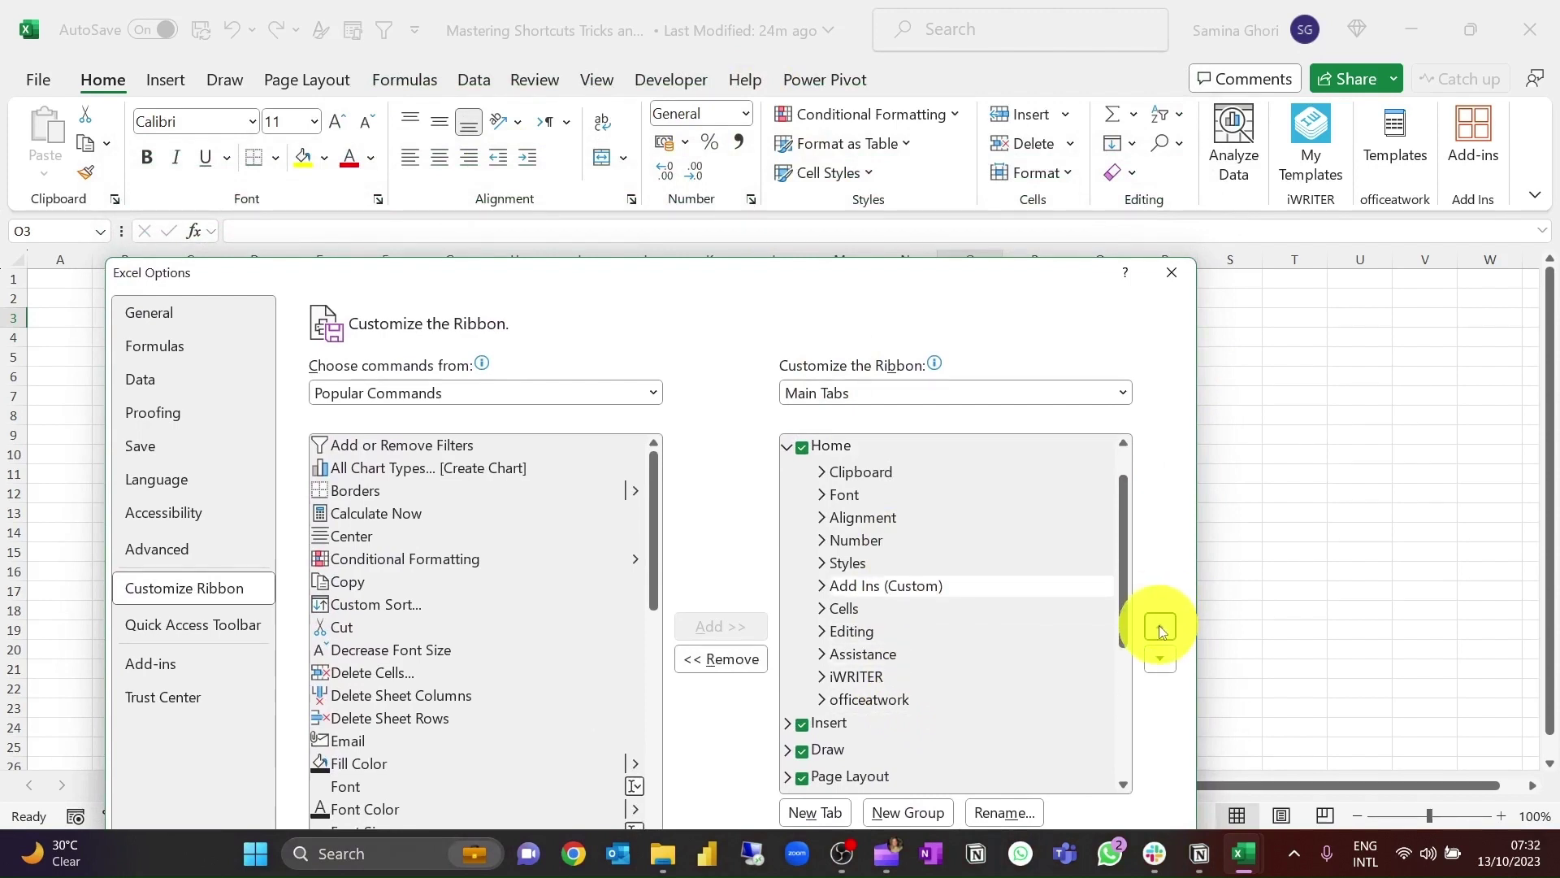
click(1160, 627)
click(1160, 626)
click(1160, 627)
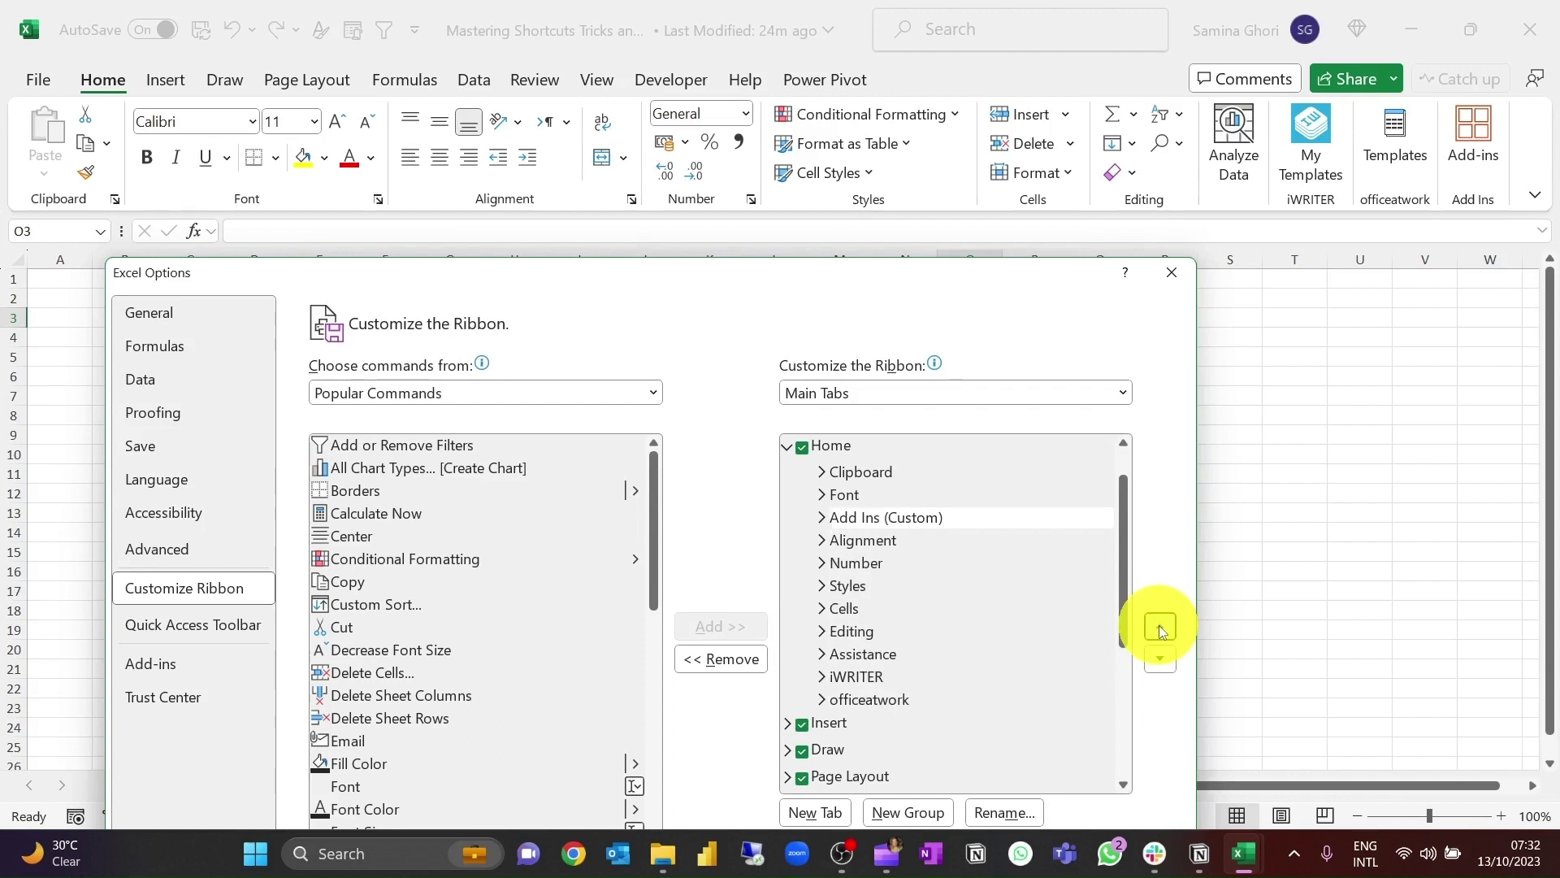
click(1160, 627)
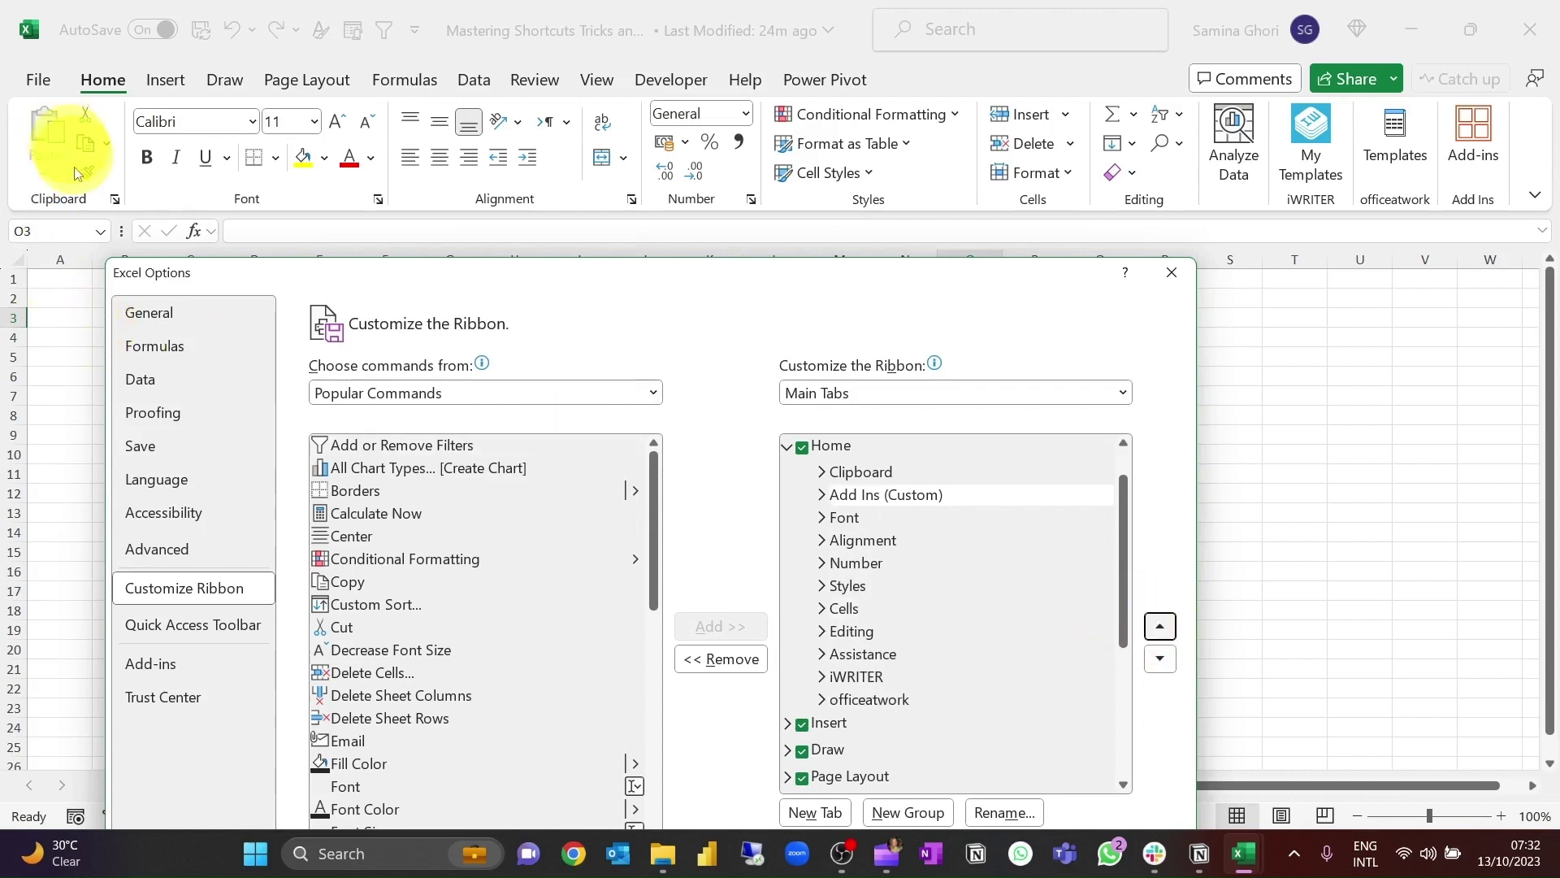
drag(797, 279, 989, 60)
click(1222, 696)
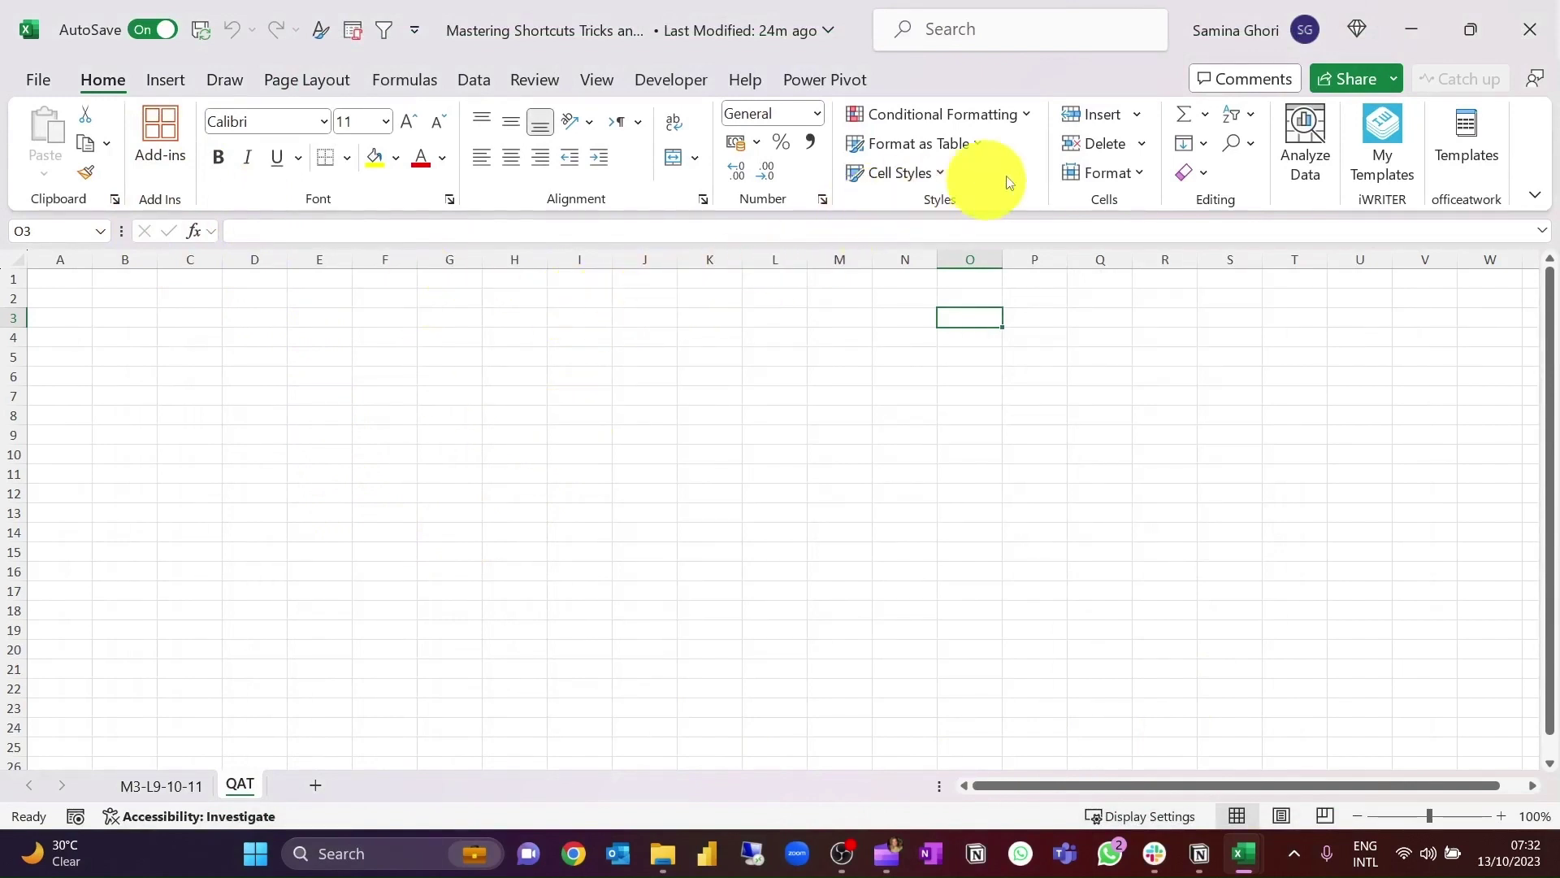
right_click(1015, 200)
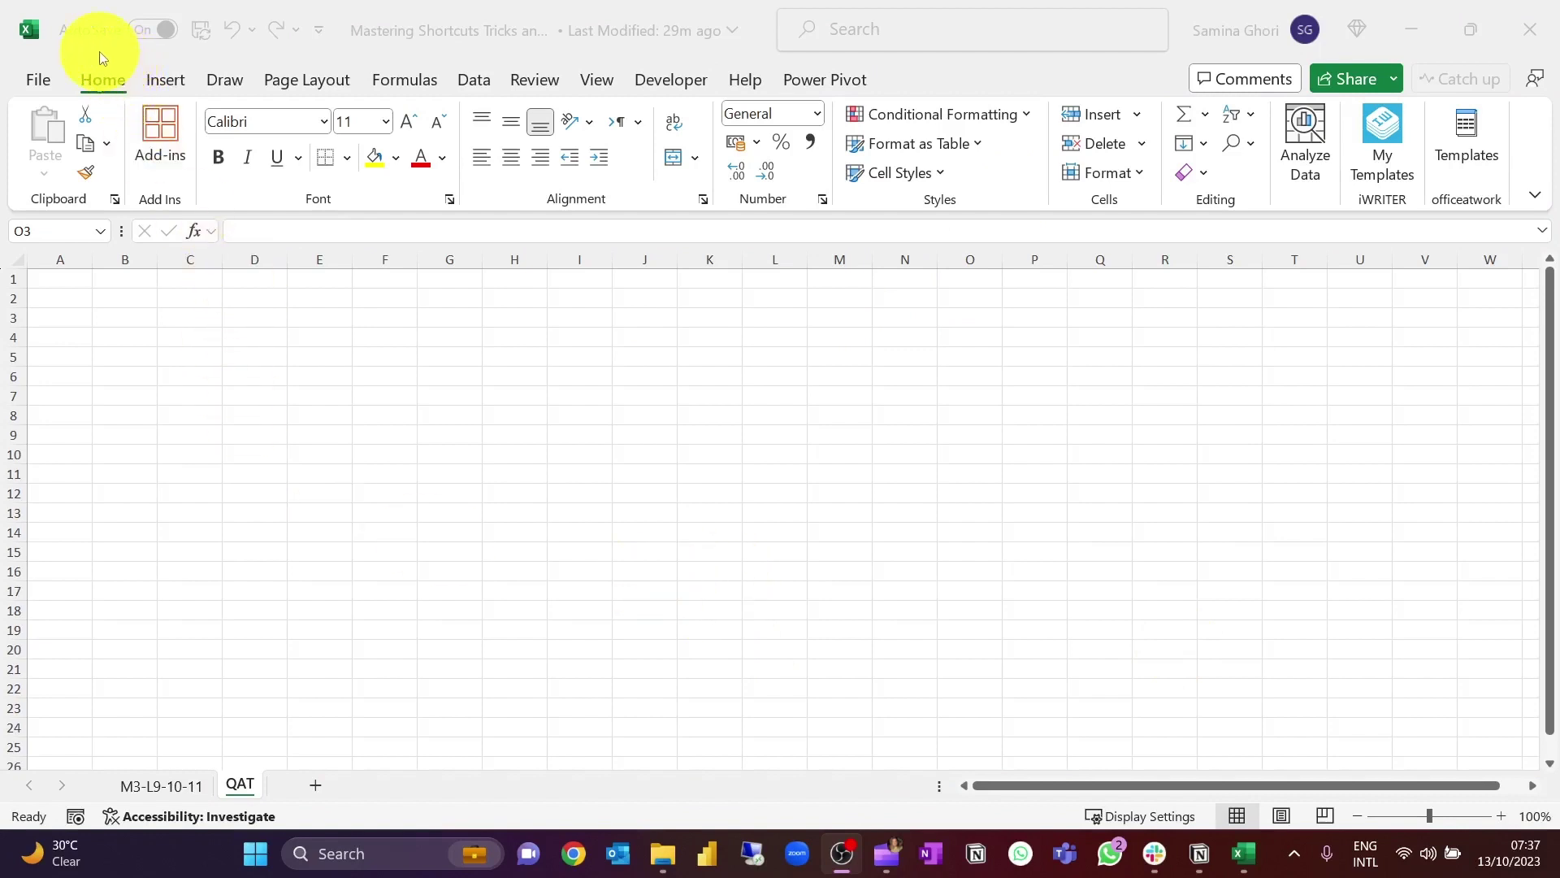
click(362, 50)
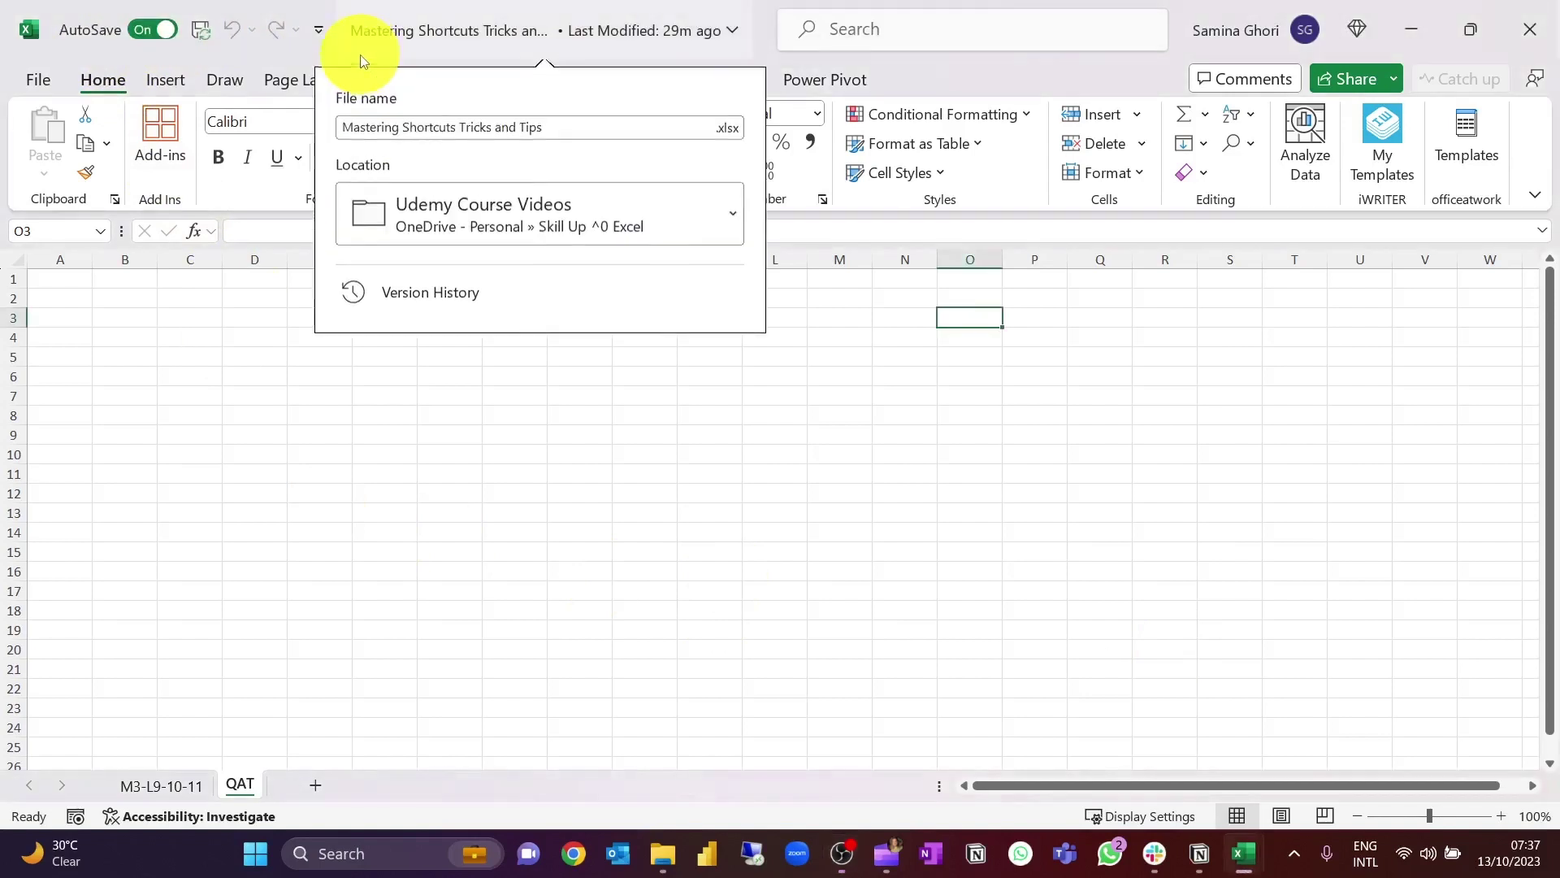
click(261, 54)
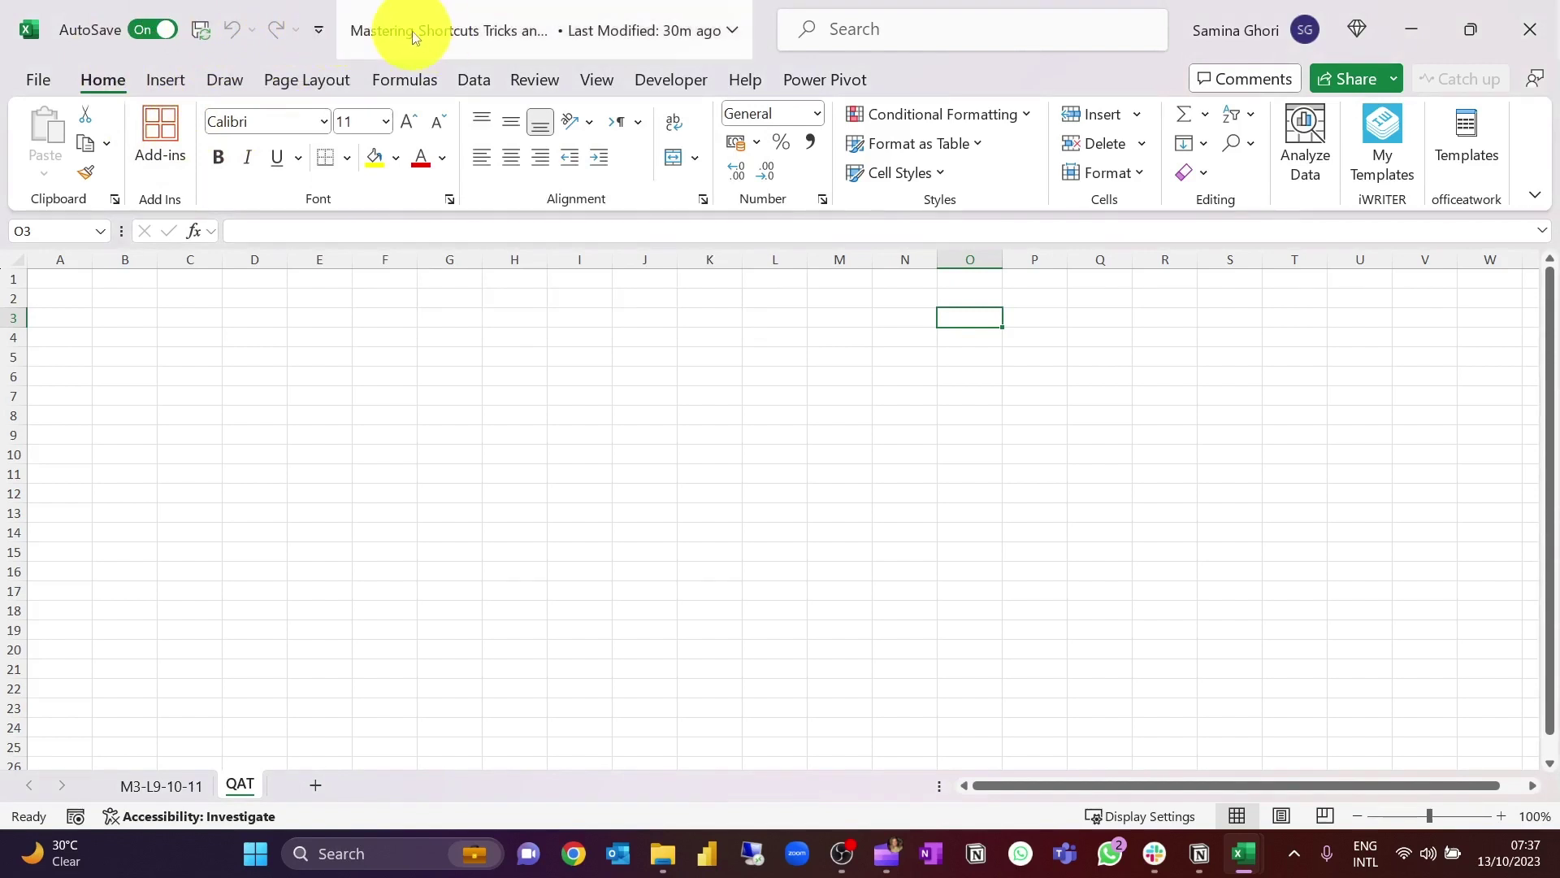
- Tick New, Quick Print and Spelling in the QAT dropdown, then choose Show Below the Ribbon
click(322, 32)
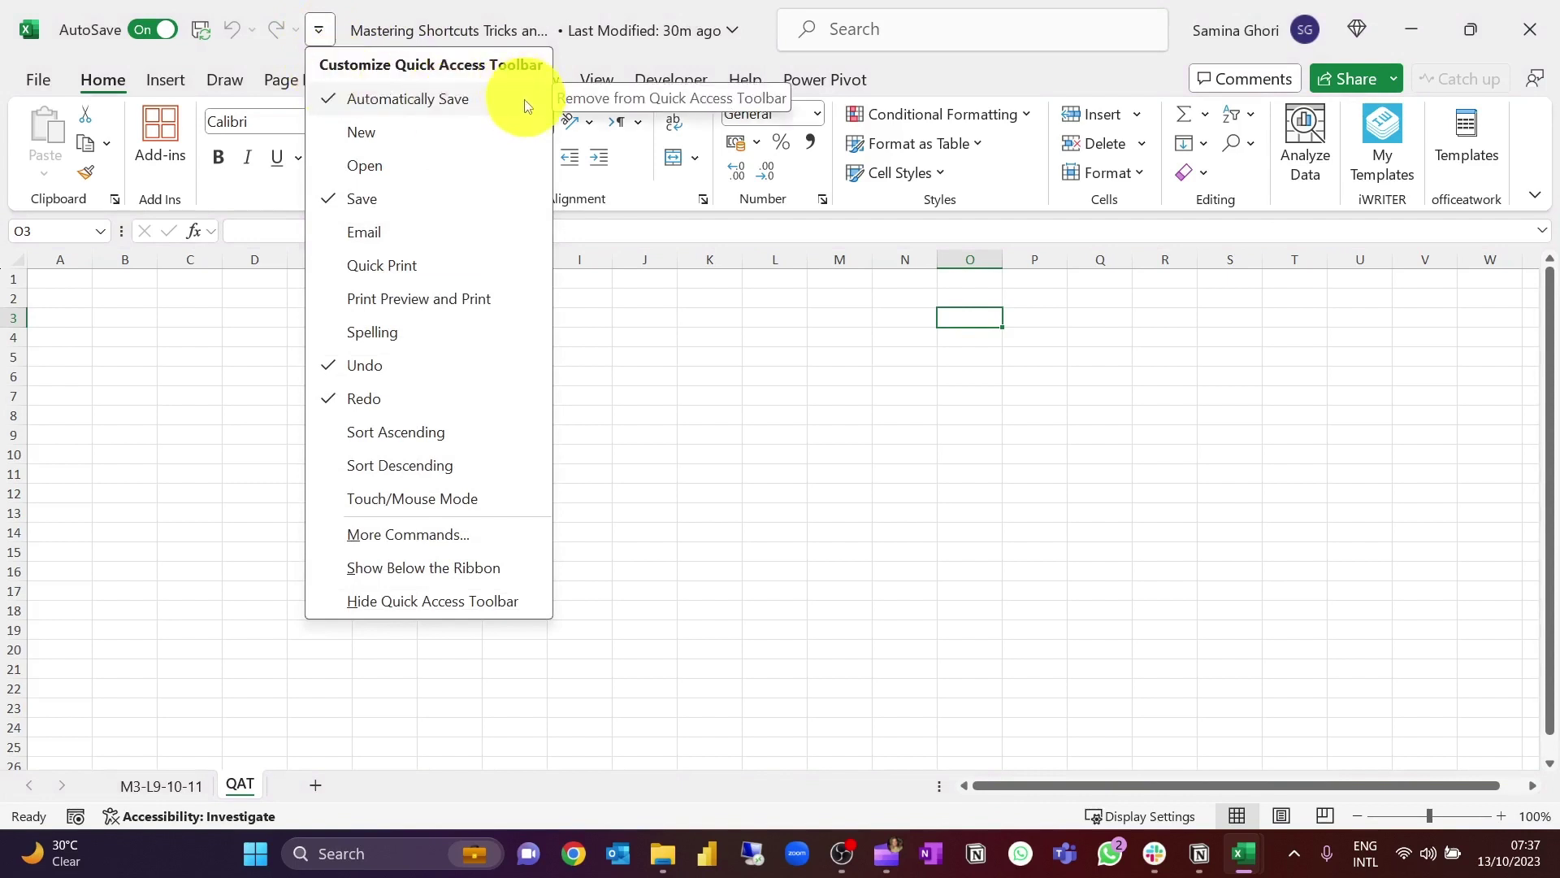
click(495, 134)
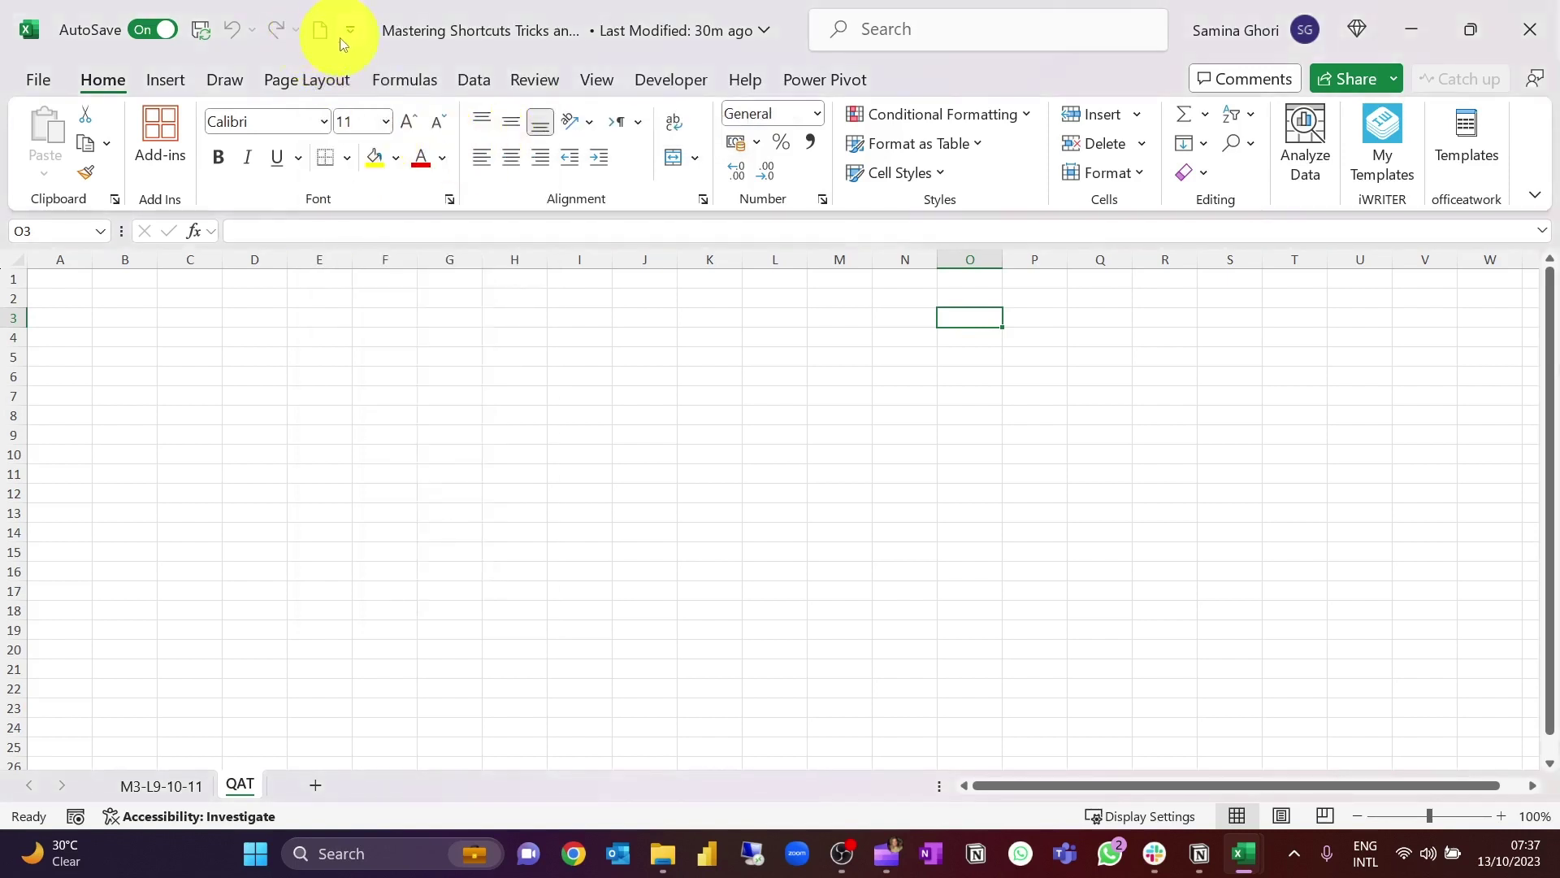
click(350, 34)
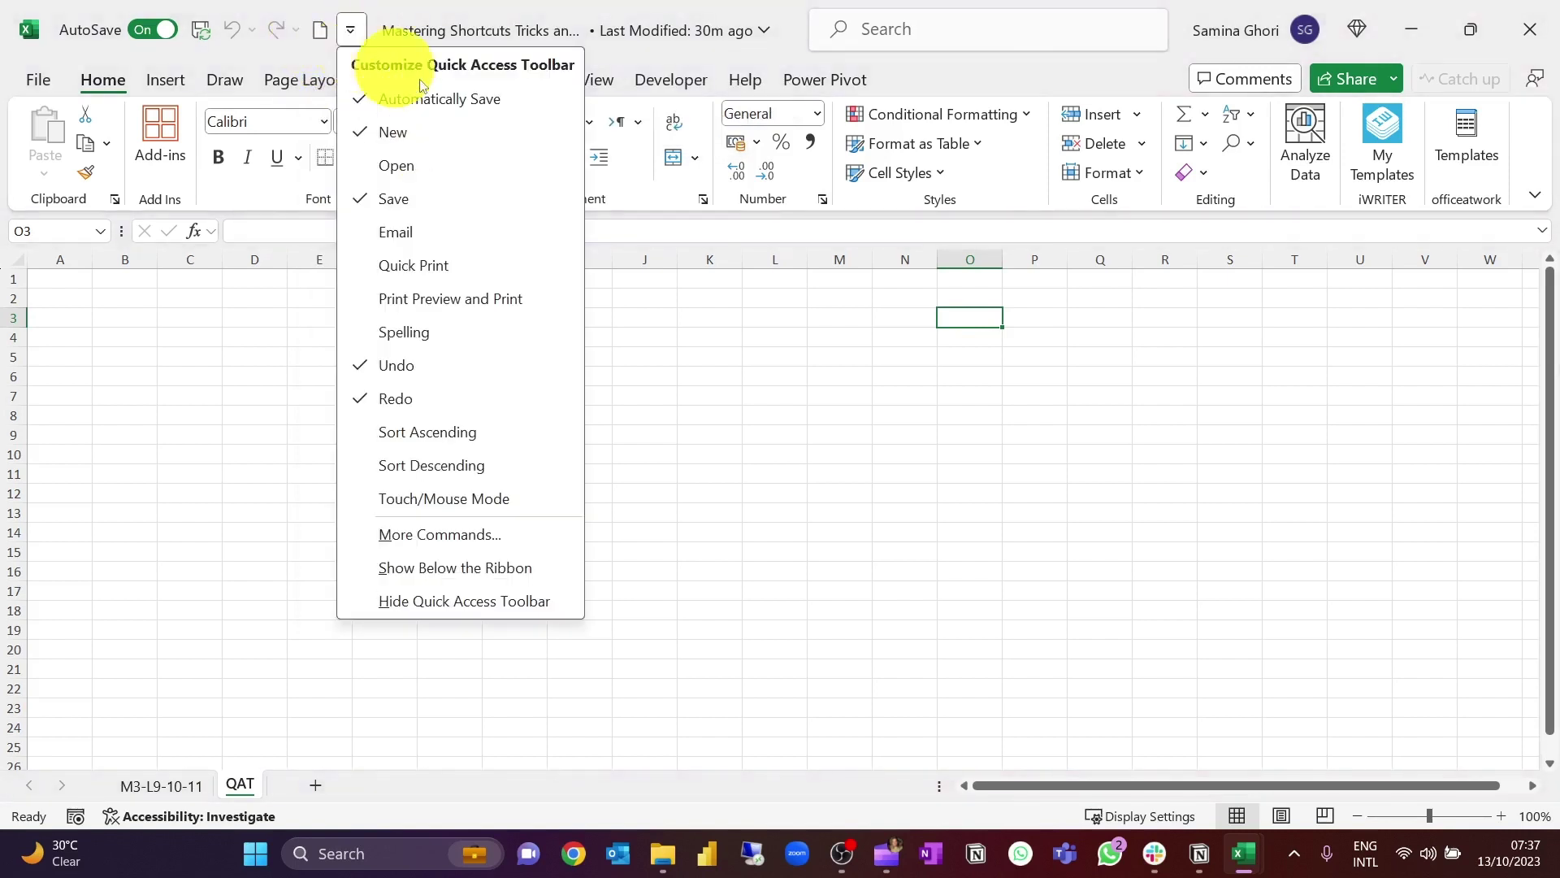
click(517, 268)
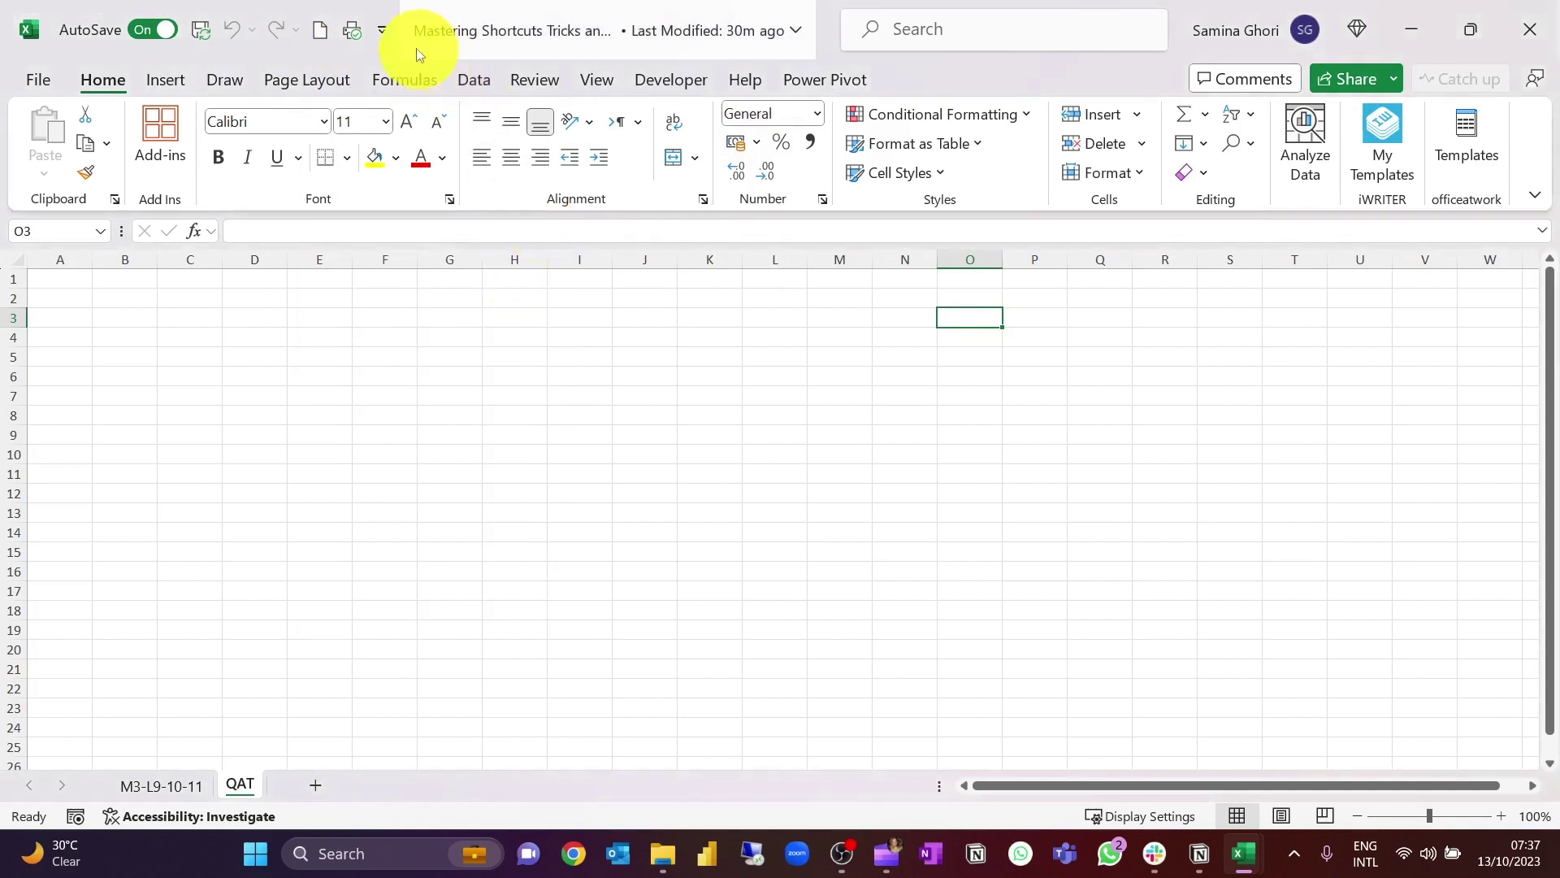
click(383, 32)
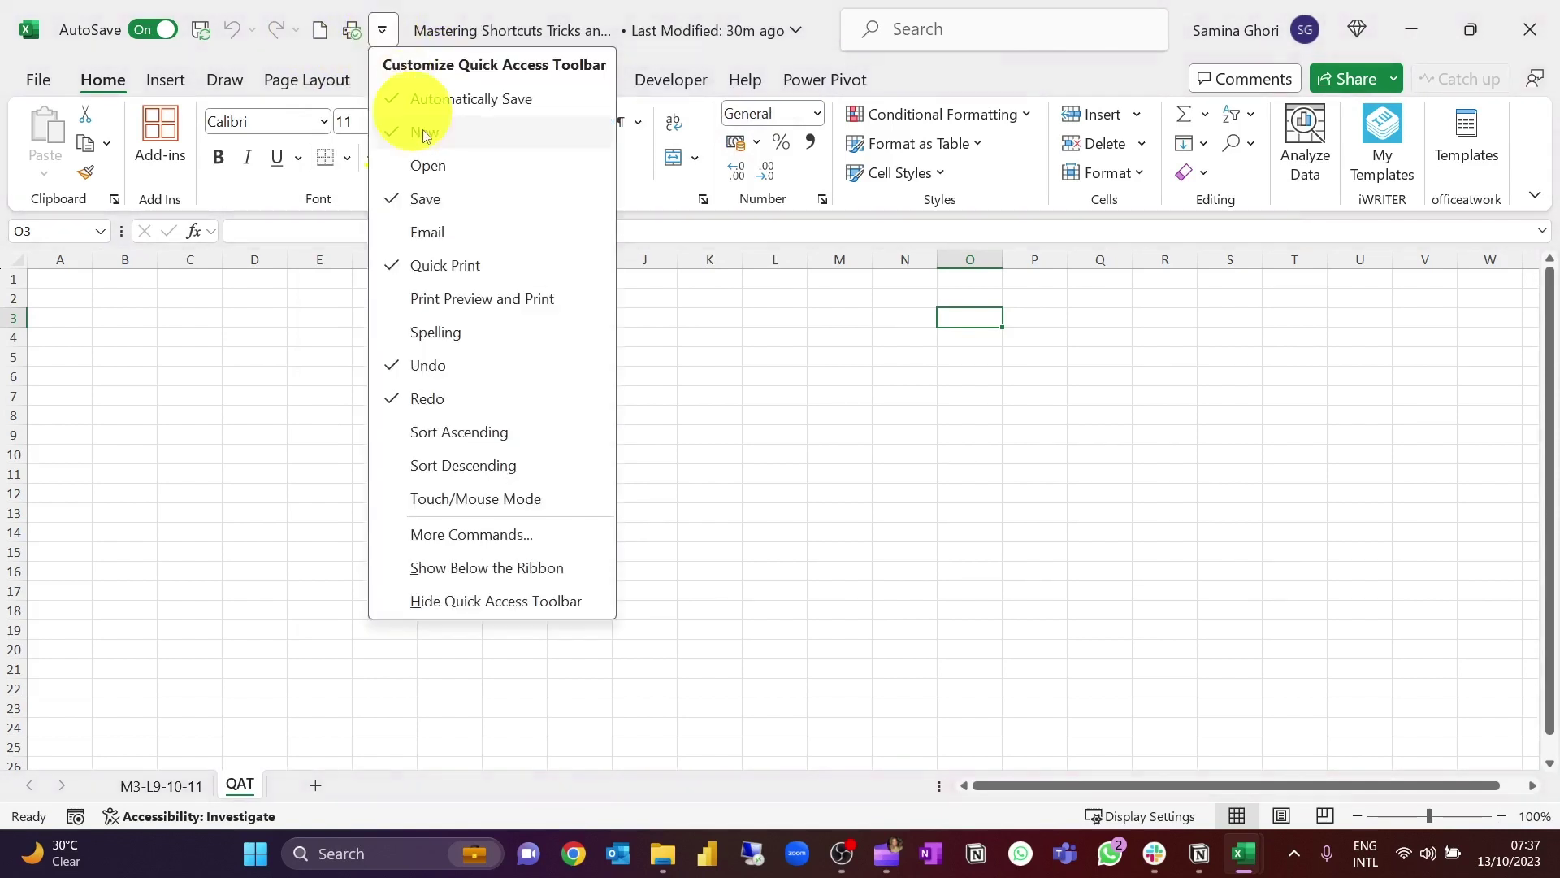
click(488, 342)
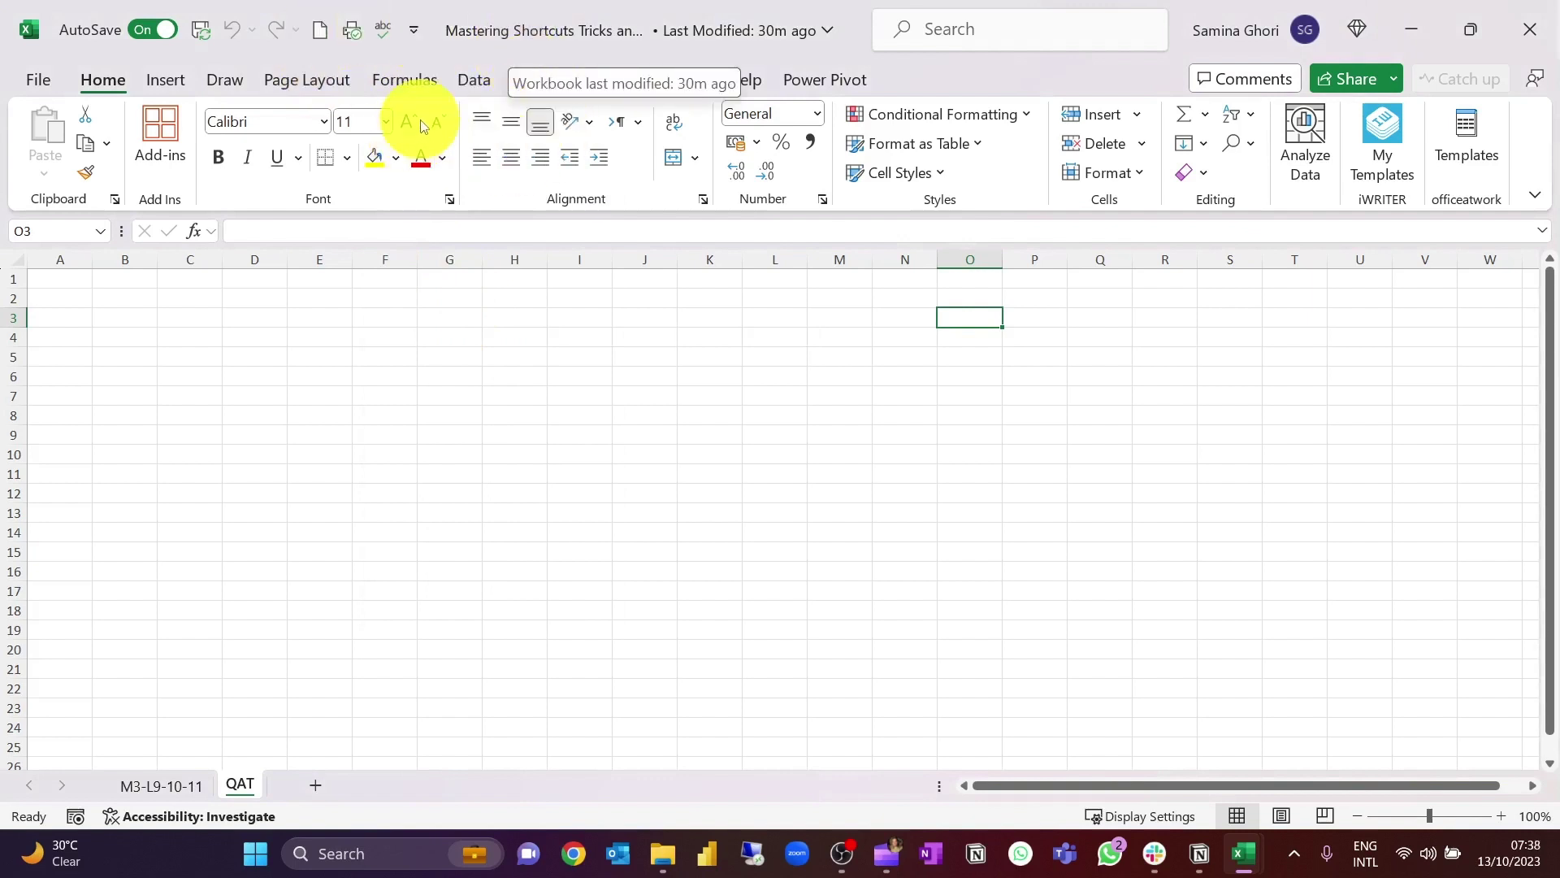
click(417, 29)
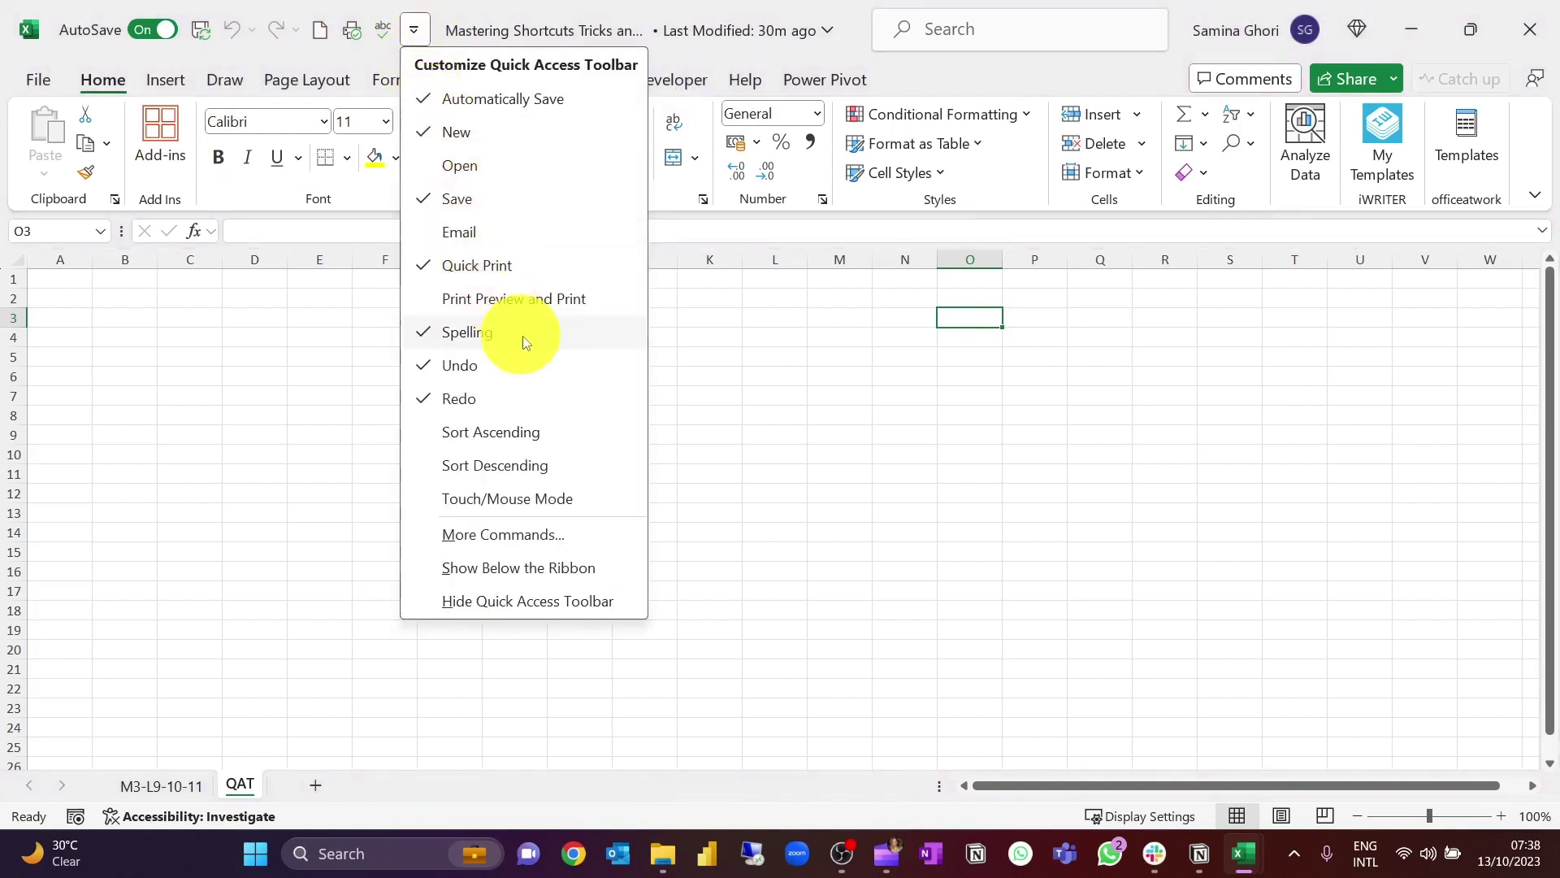
click(603, 573)
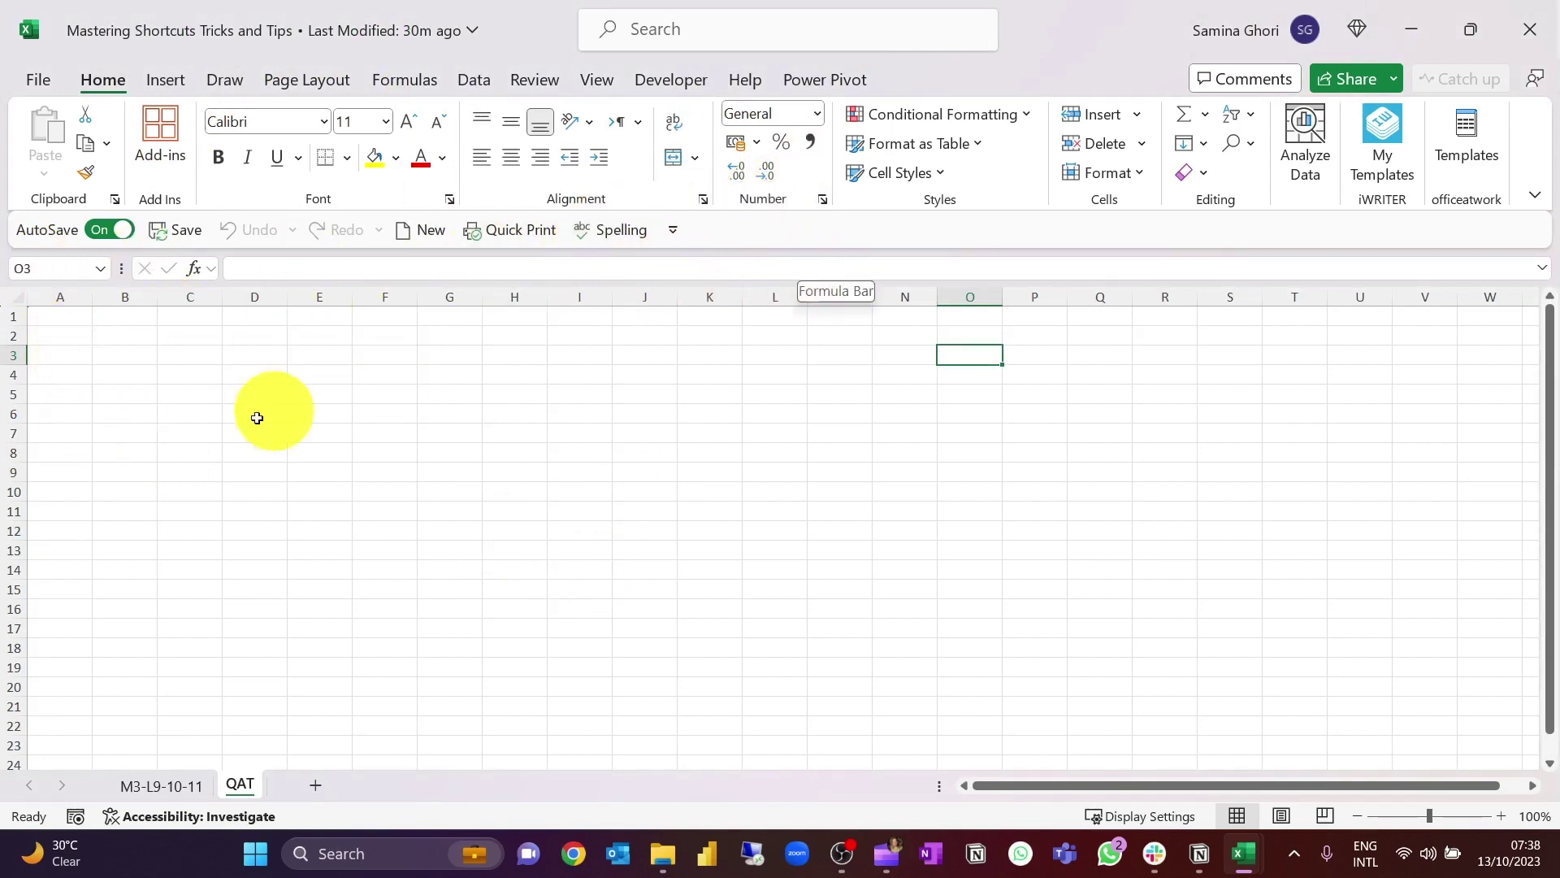
- Open the QAT's More Commands settings and add Freeze Panes to its command list
click(674, 230)
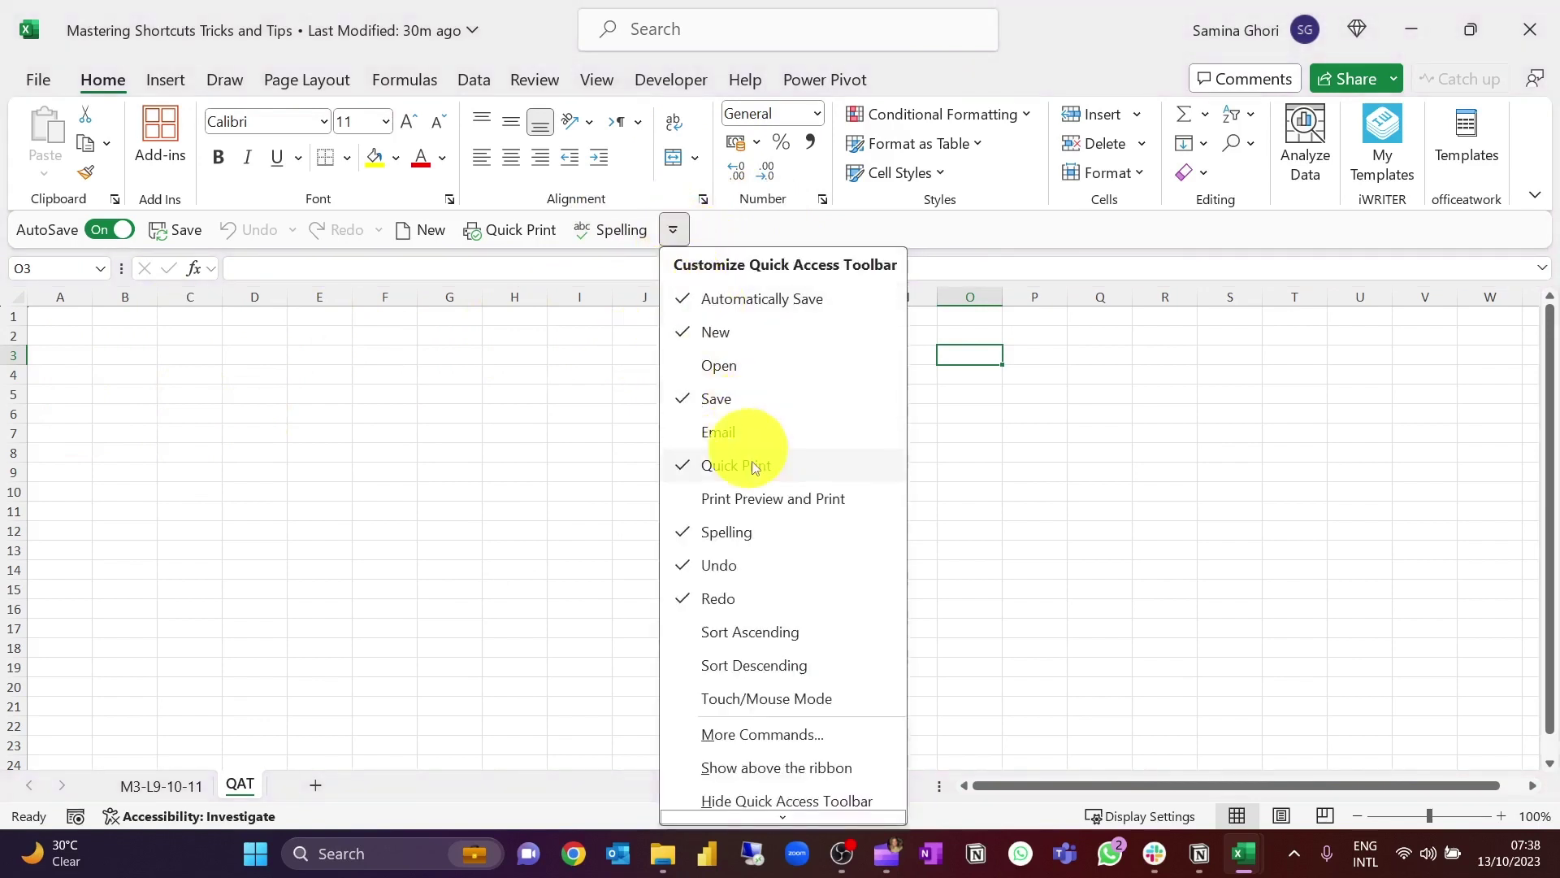
click(808, 741)
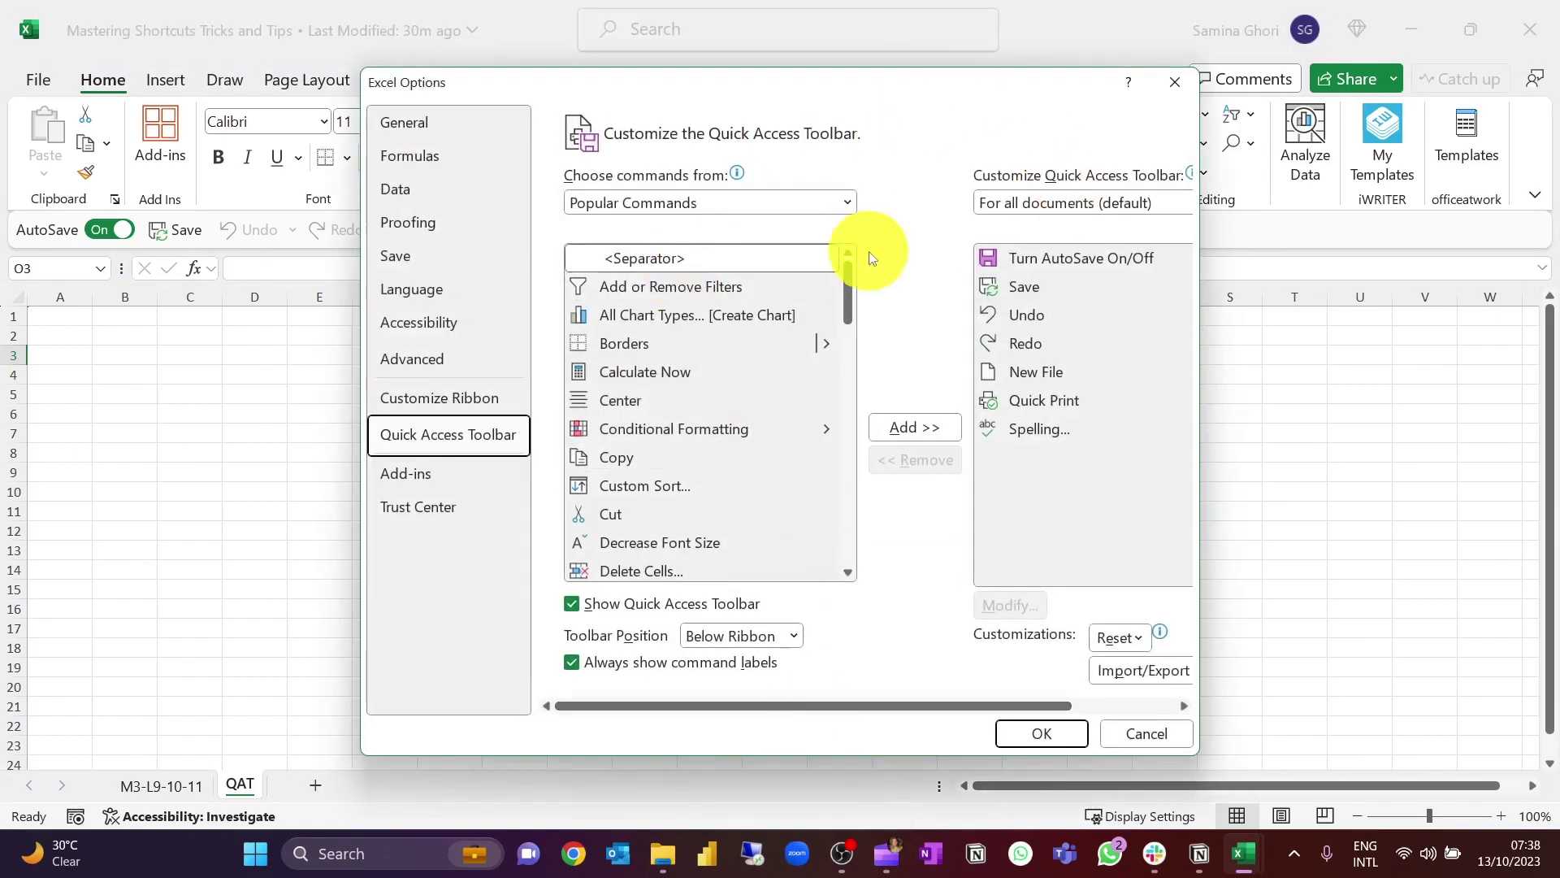
drag(857, 89, 619, 130)
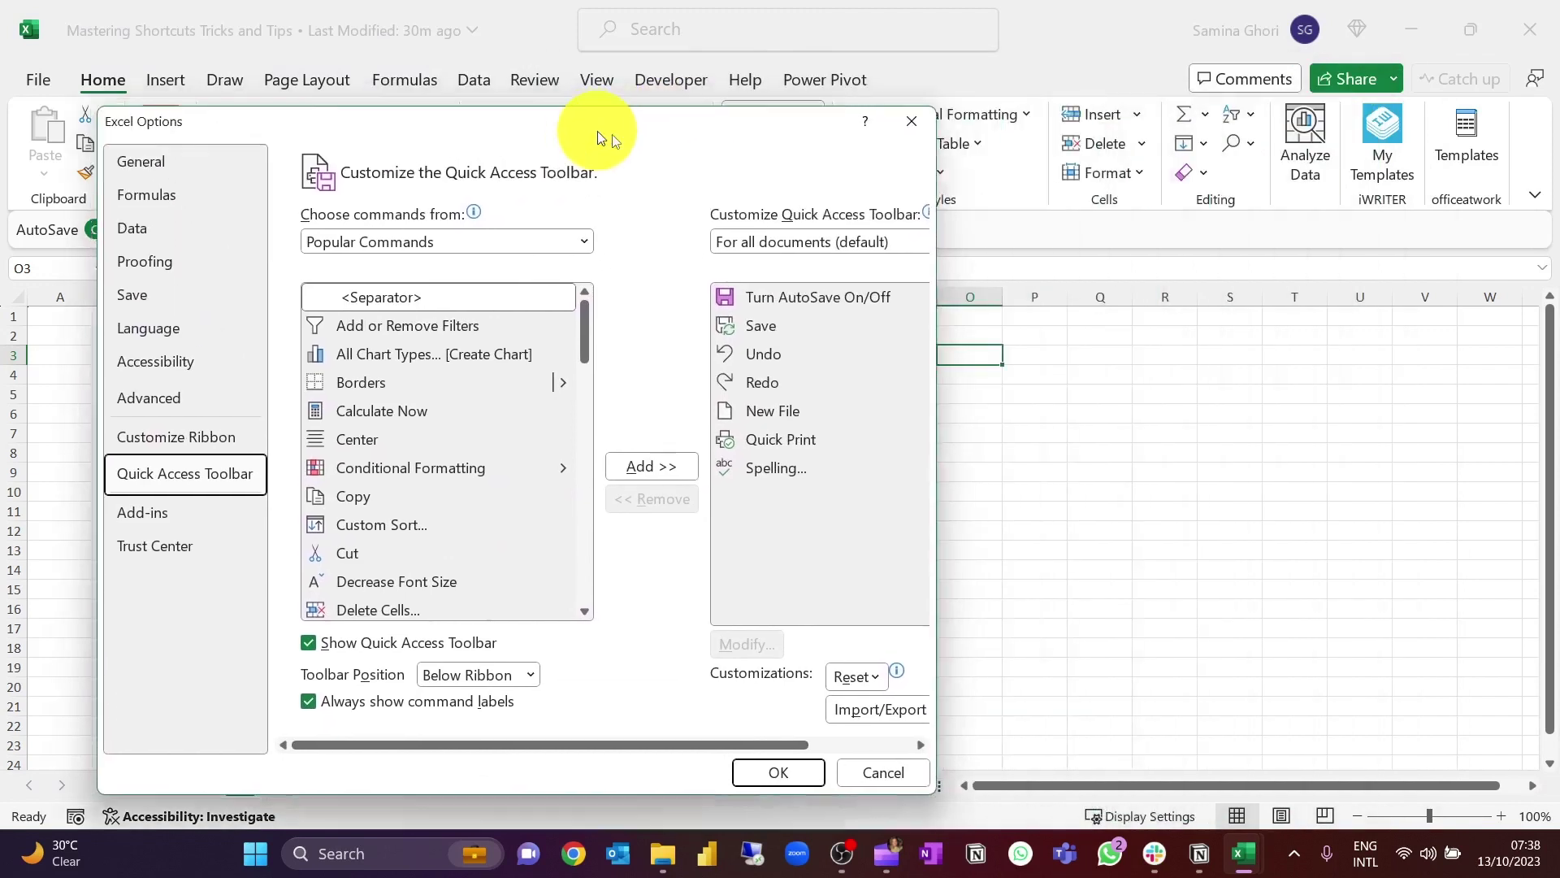
drag(960, 352, 1152, 325)
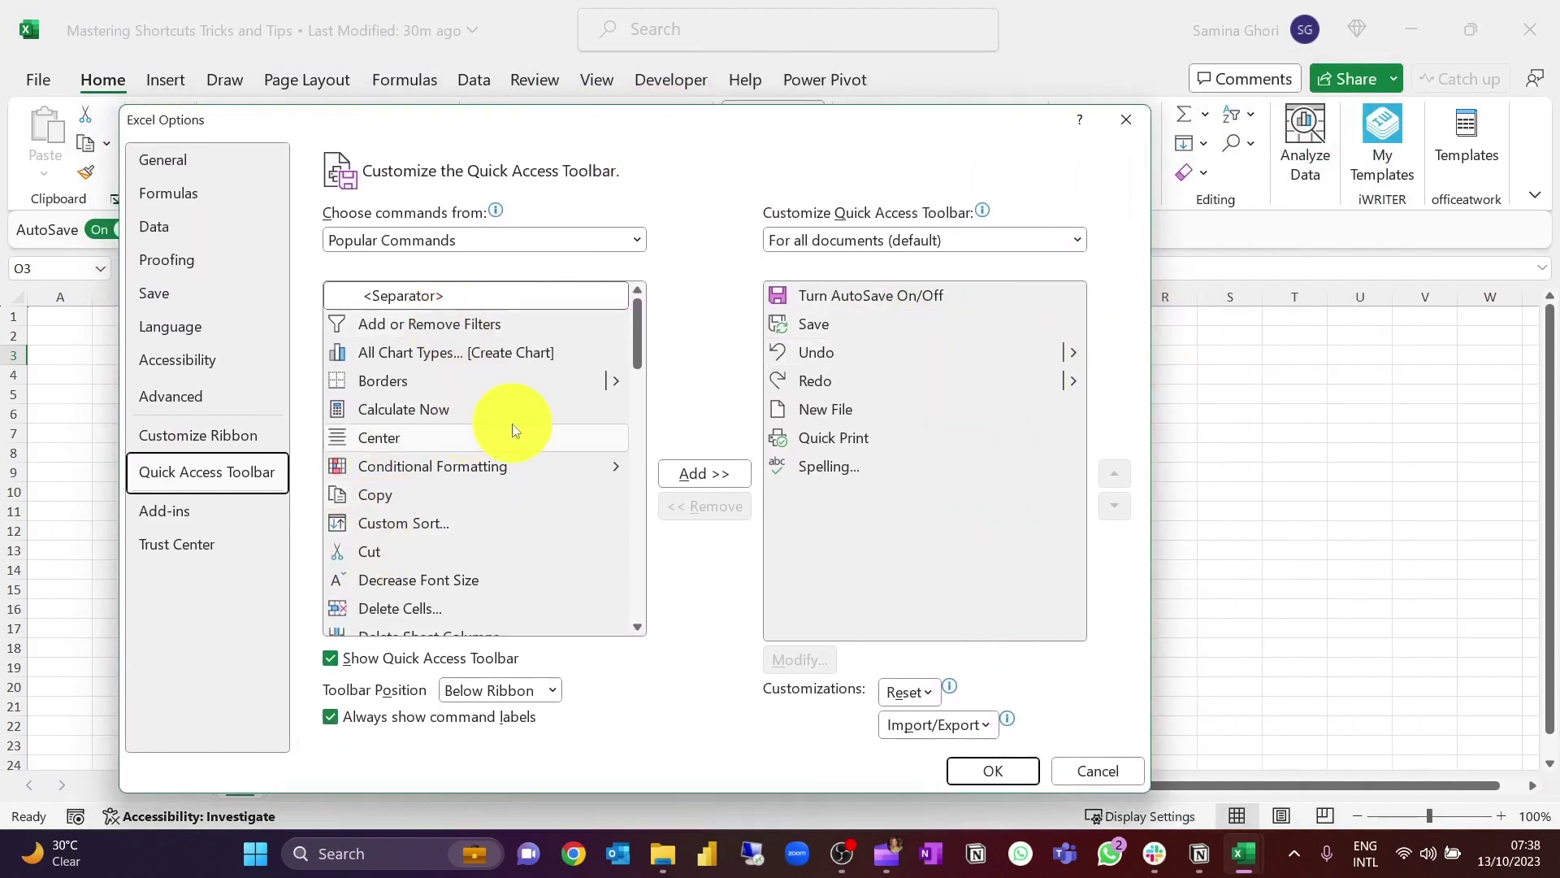
scroll(507, 419, down, 1)
scroll(520, 389, up, 1)
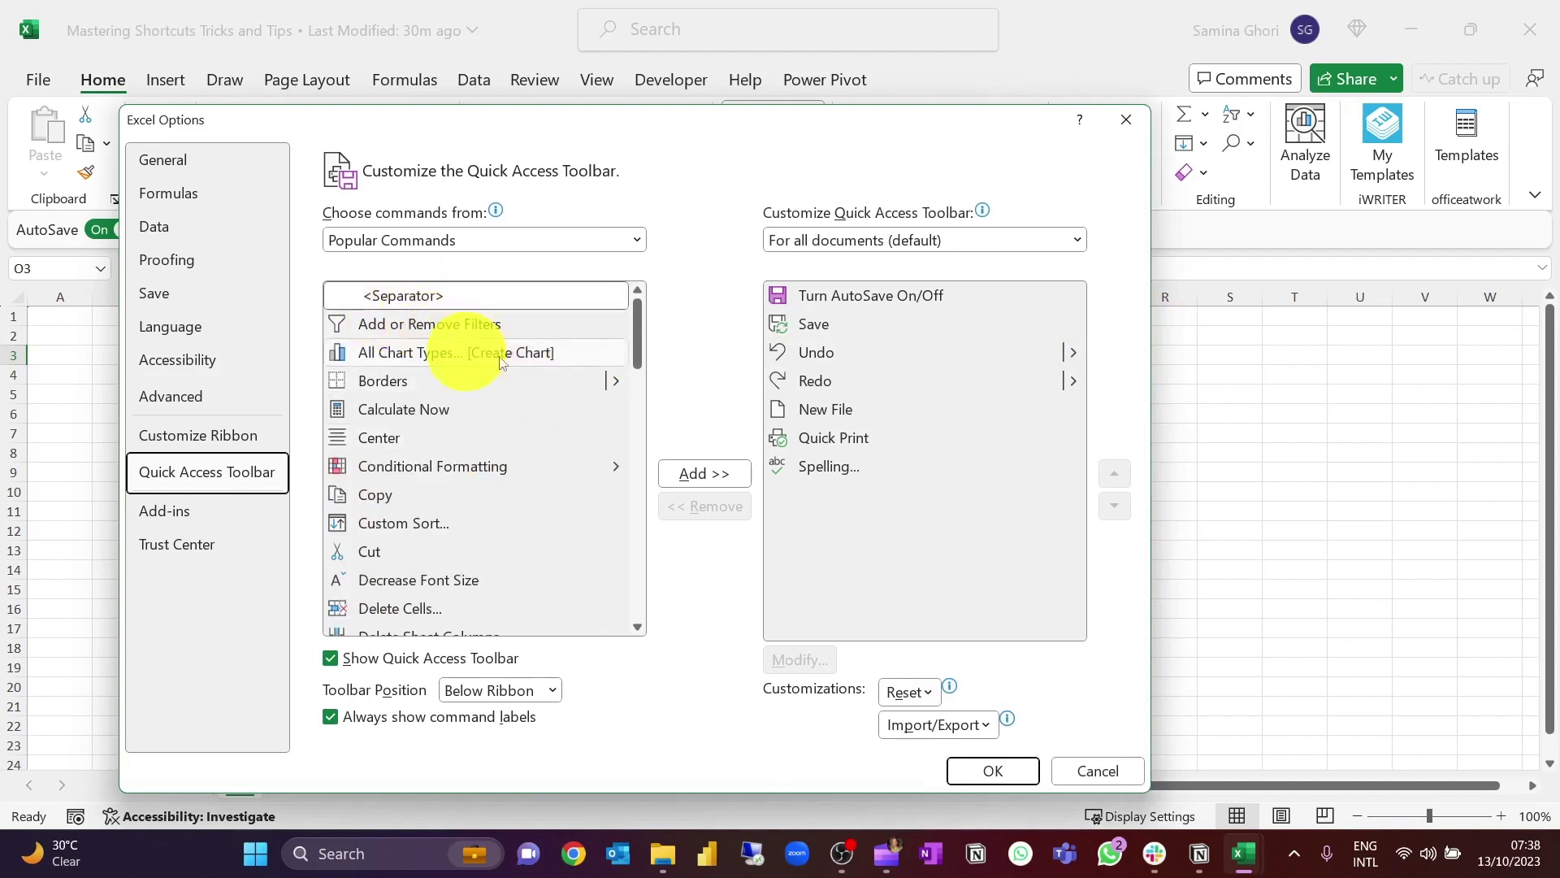
scroll(560, 402, down, 3)
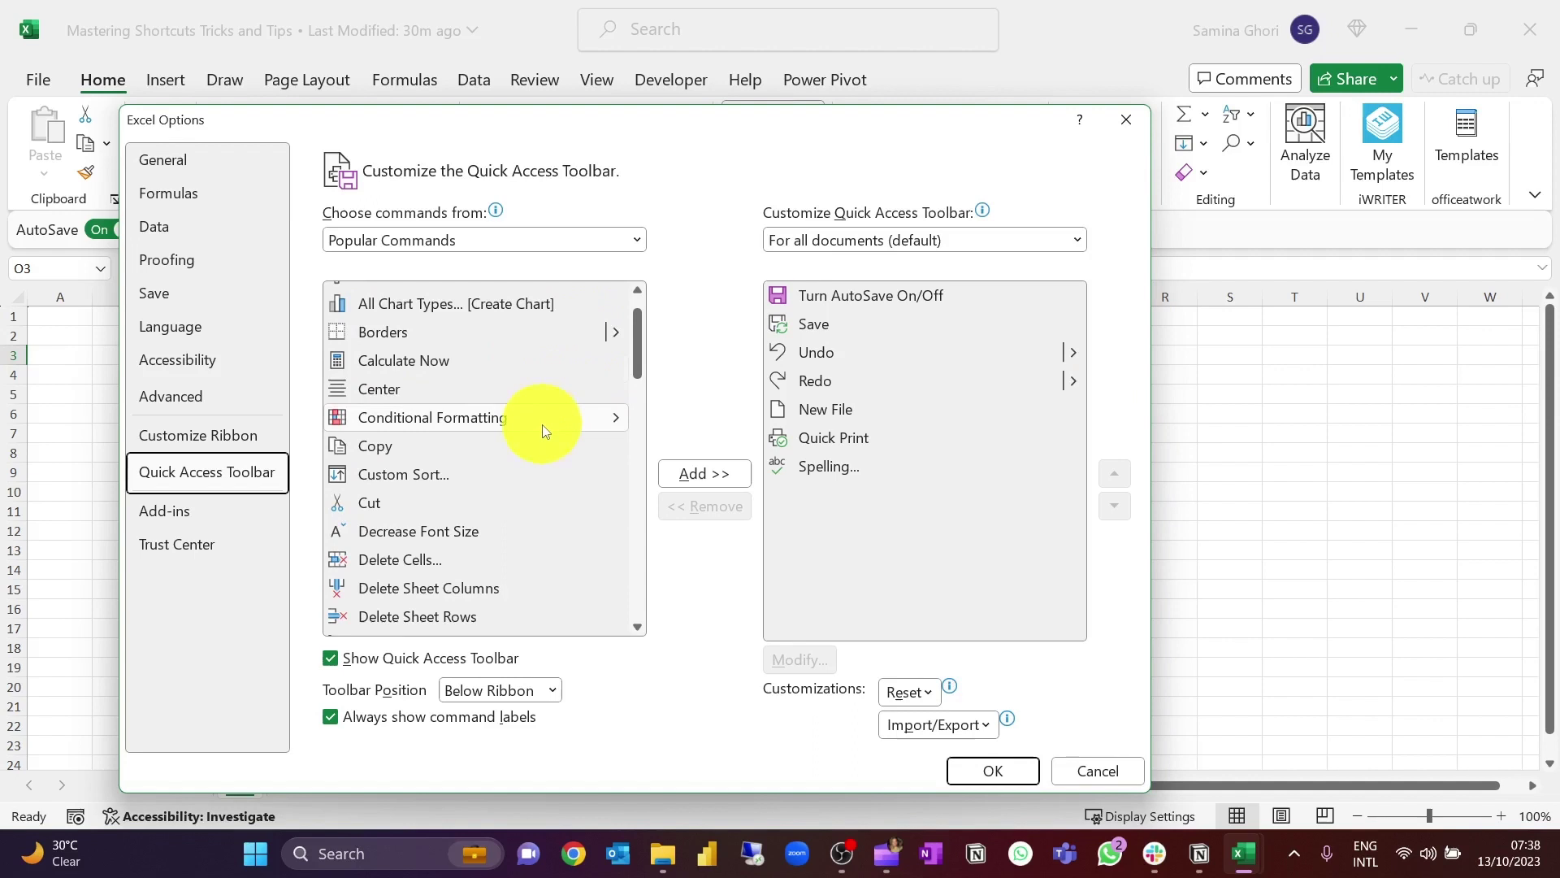
scroll(520, 424, down, 1)
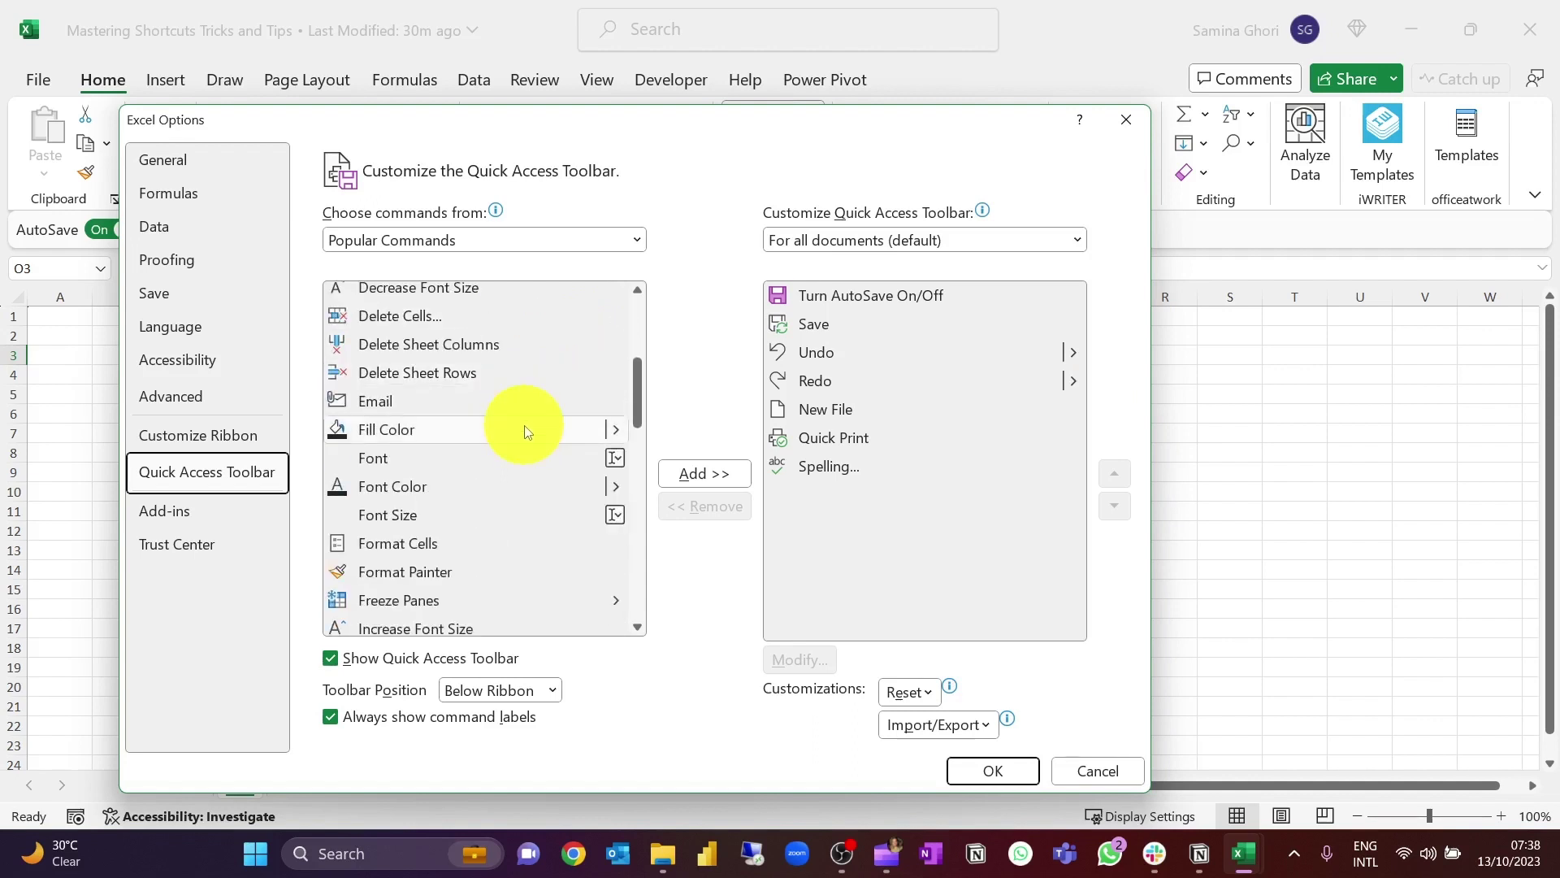
scroll(523, 435, down, 2)
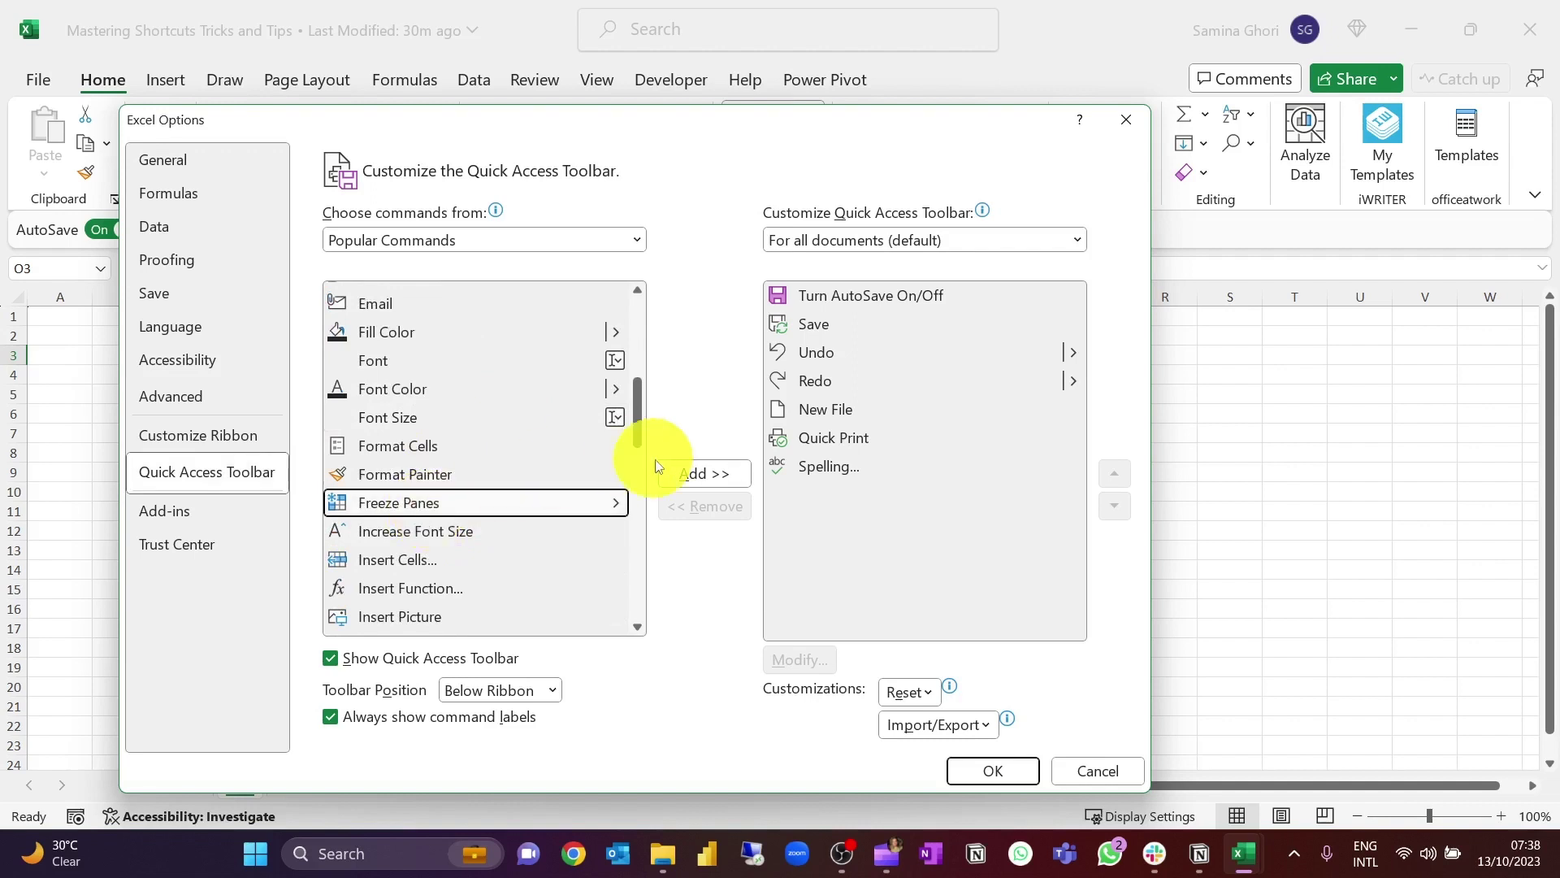
click(690, 474)
- Add Macros [View Macros] to the Quick Access Toolbar command list
scroll(455, 520, down, 1)
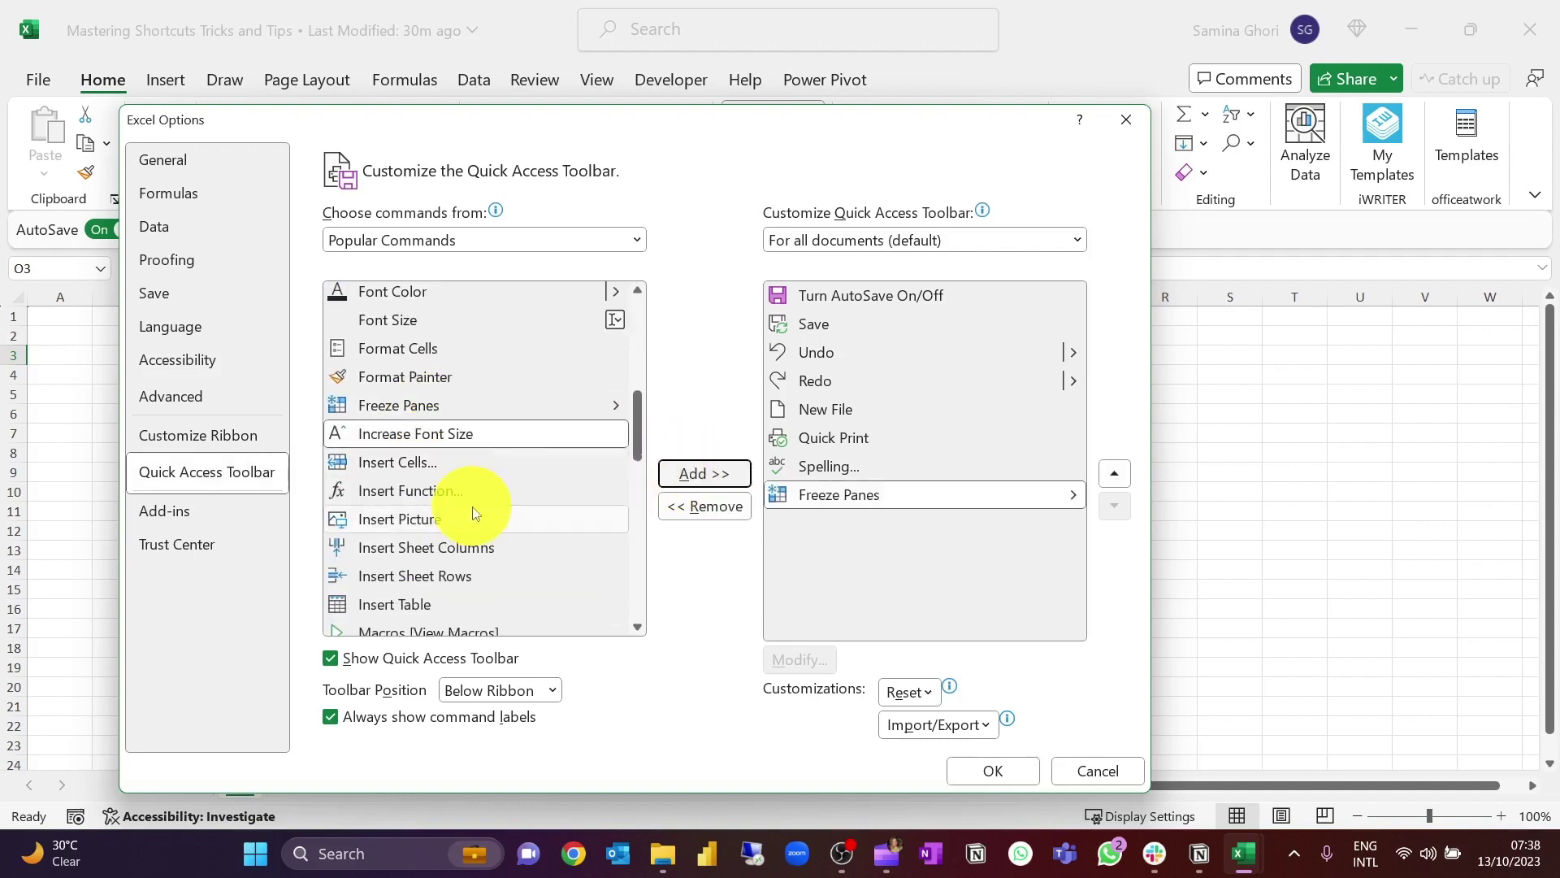
scroll(524, 465, down, 2)
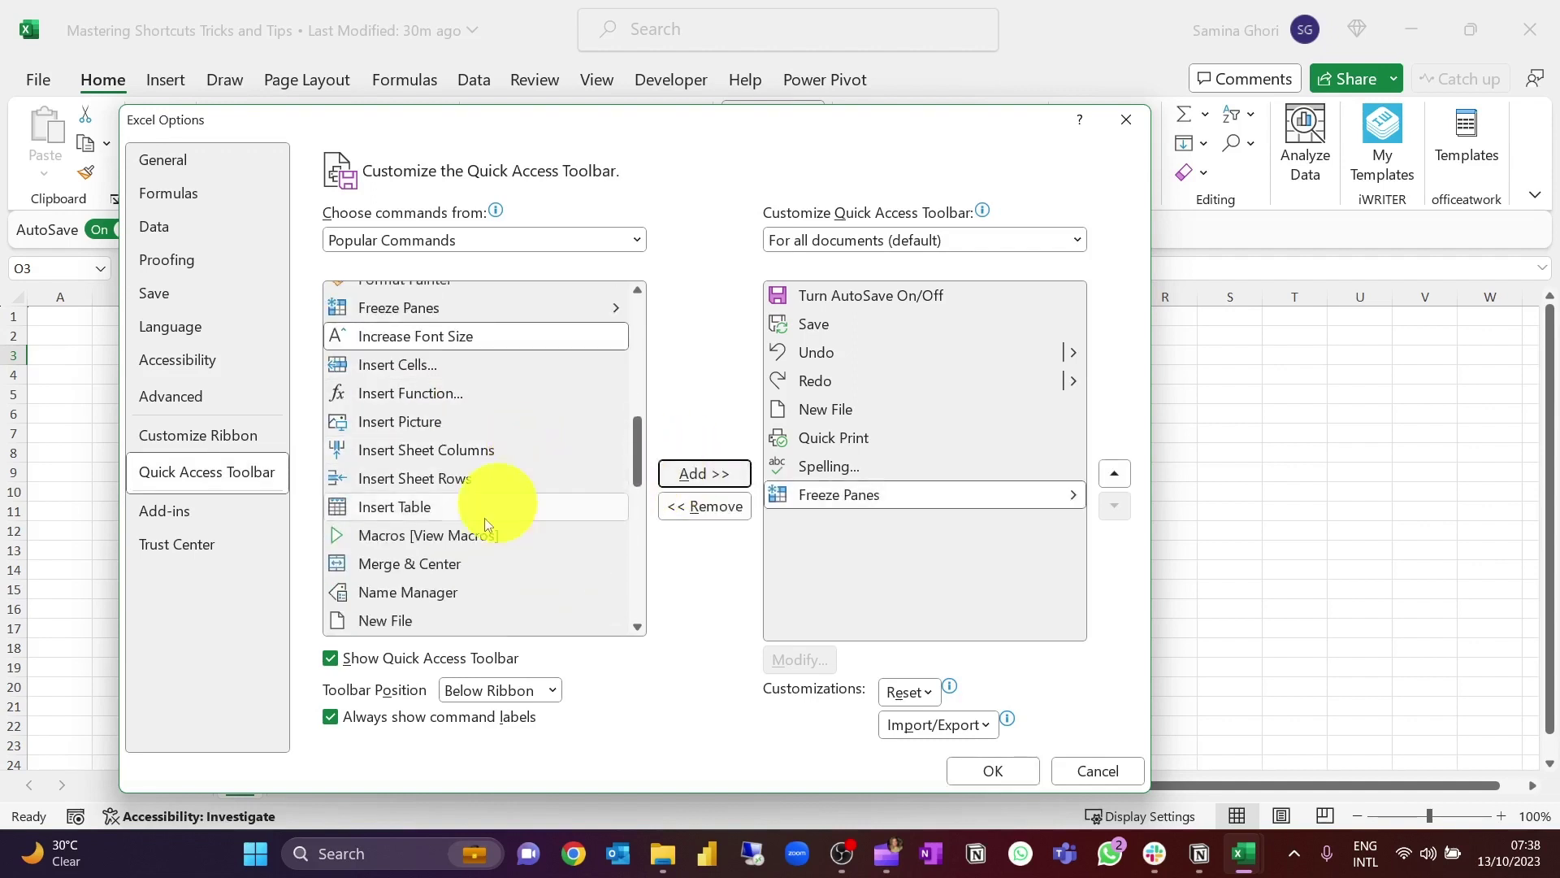
click(472, 536)
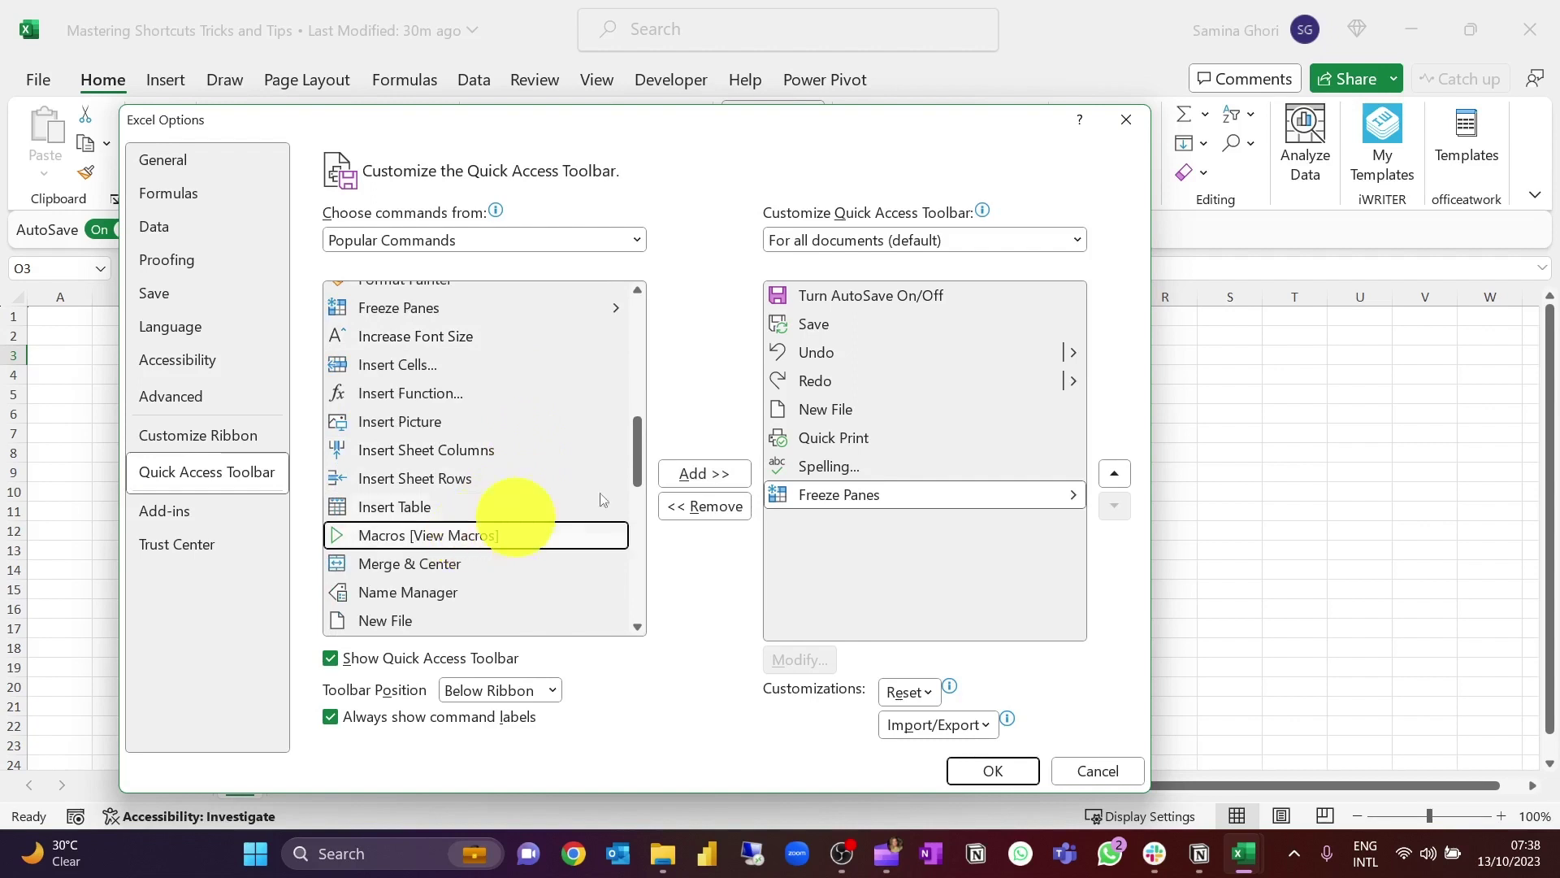
click(699, 480)
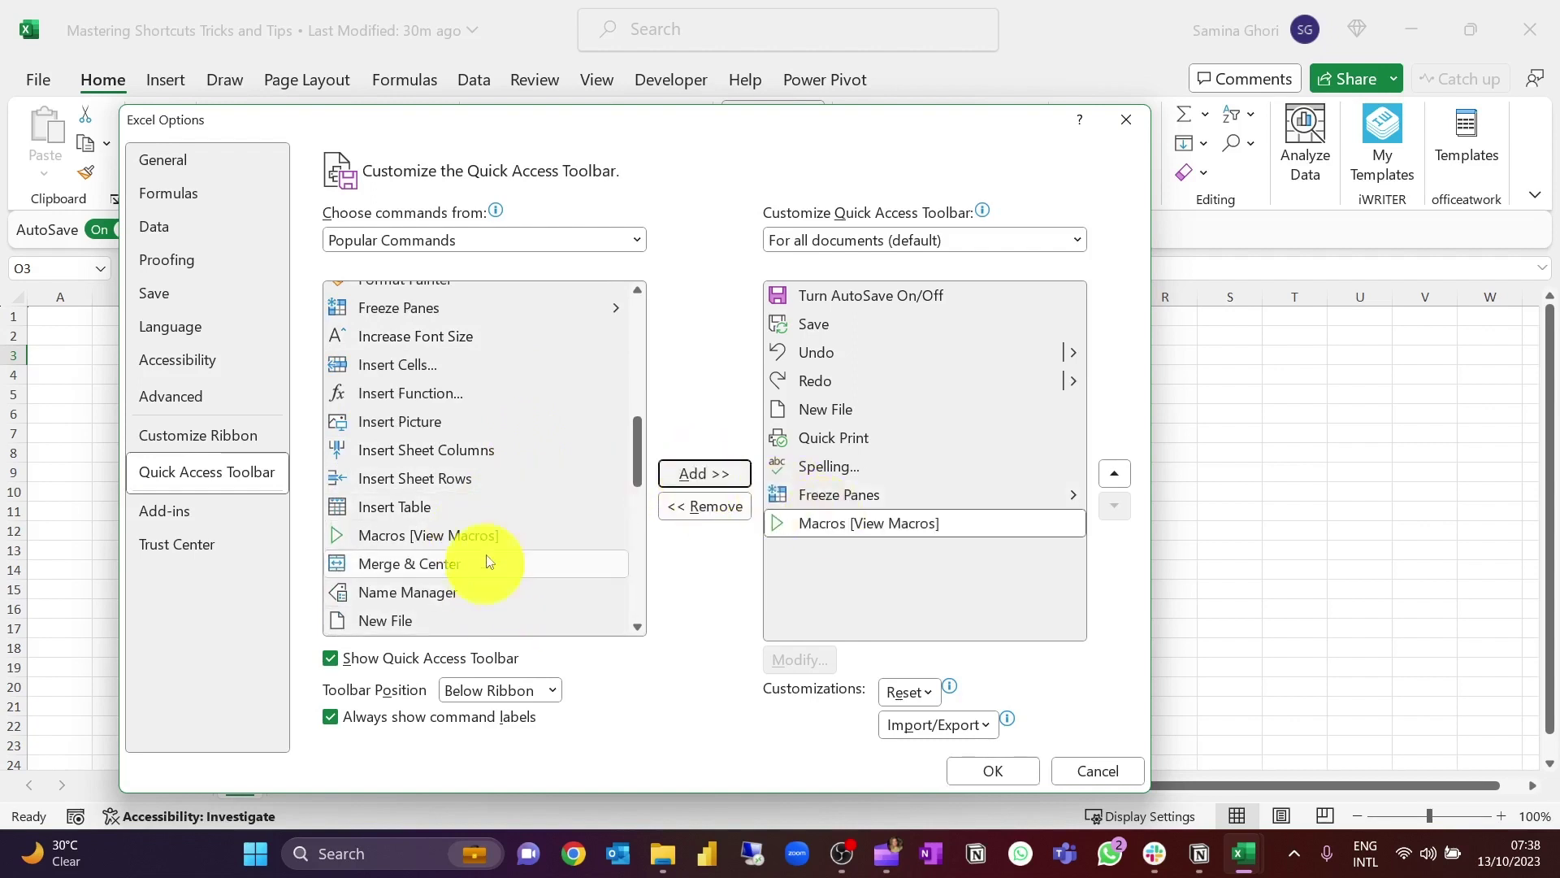
scroll(487, 559, down, 1)
scroll(552, 479, down, 2)
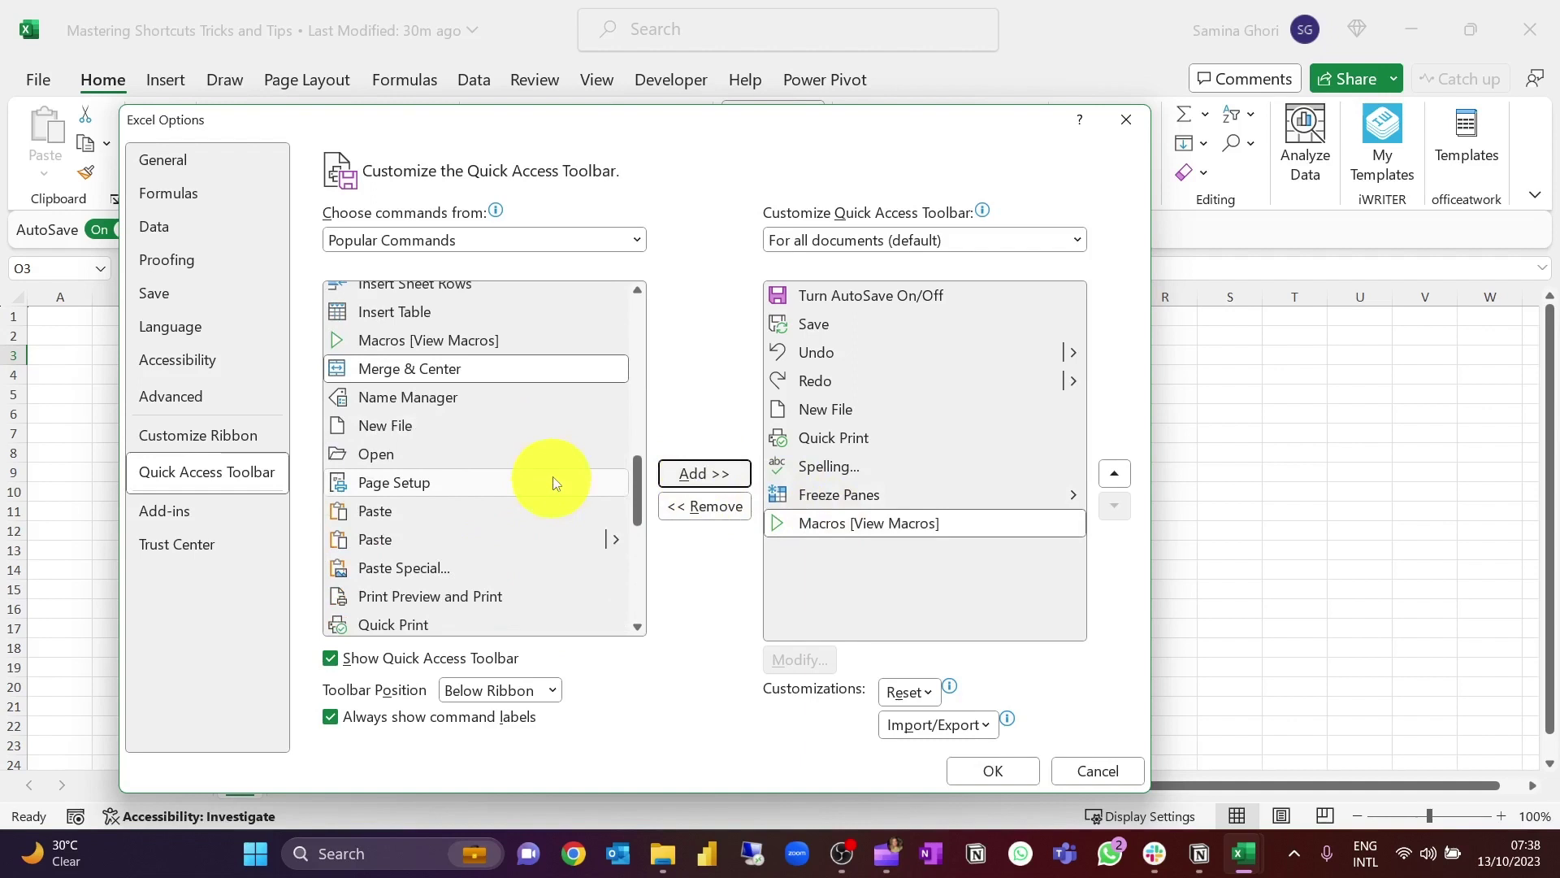
scroll(559, 460, down, 1)
scroll(556, 453, down, 1)
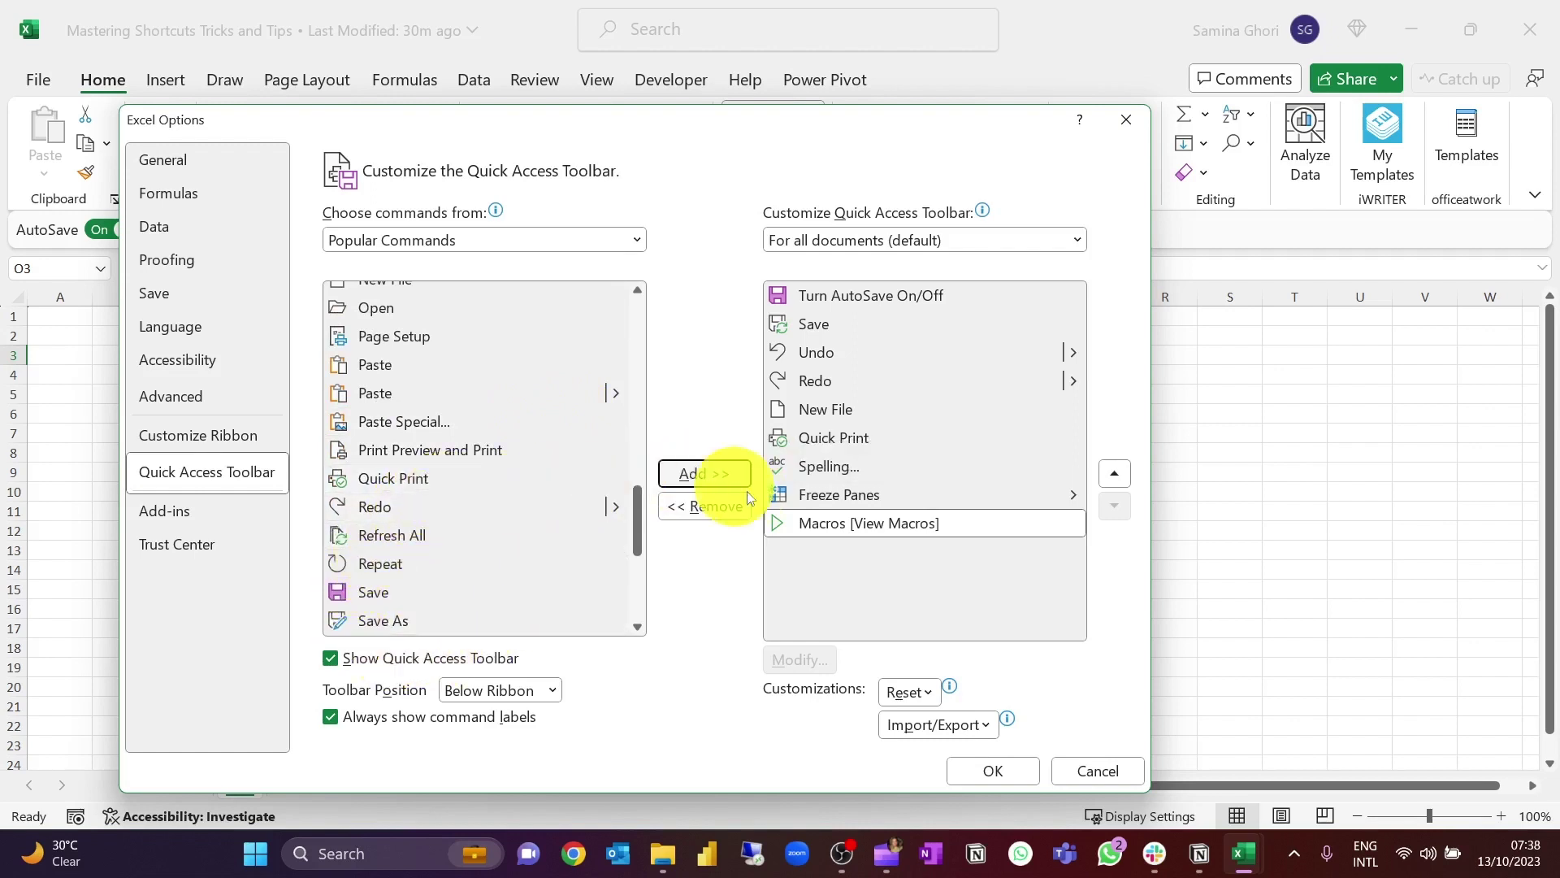
- Confirm with OK and check the new Freeze Panes and Macros buttons via the QAT dropdown
click(993, 771)
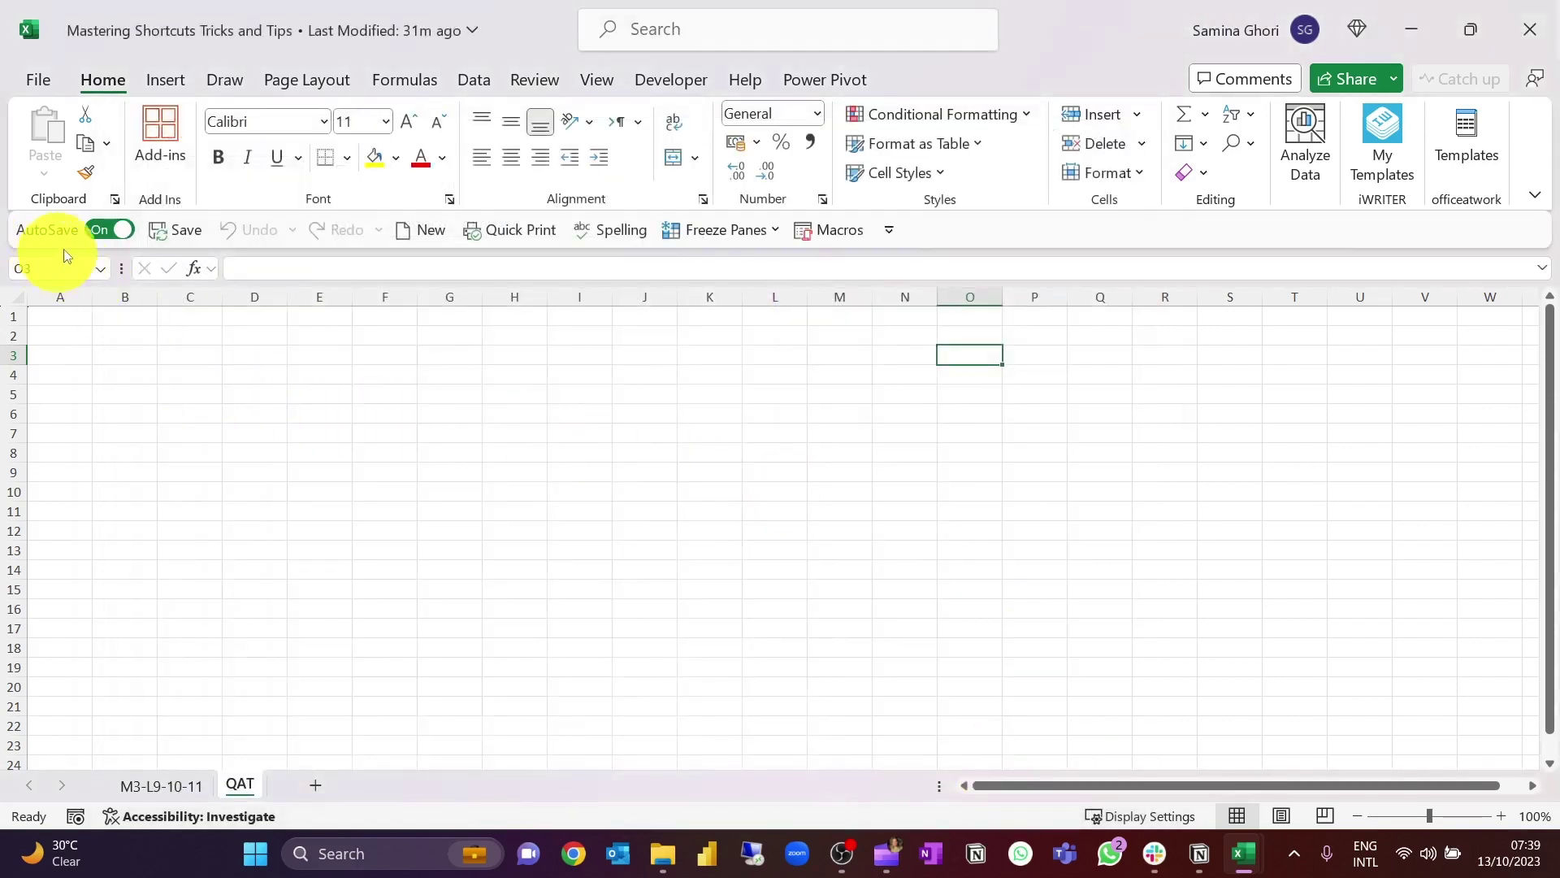
click(891, 231)
click(891, 232)
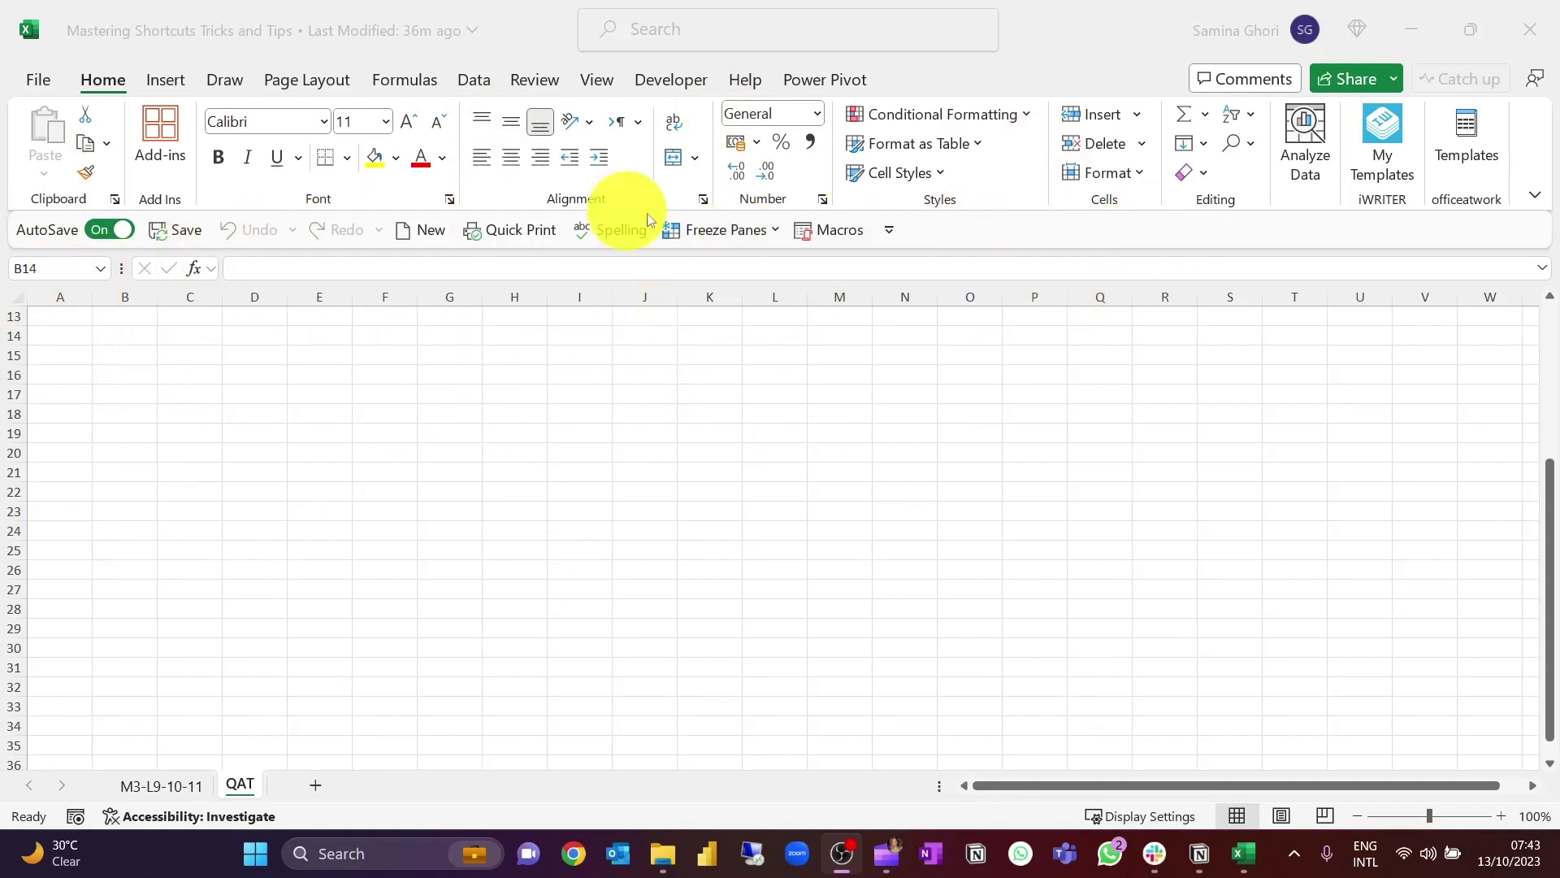
- Choose Hide command labels for the Quick Access Toolbar, then briefly edit and leave cell B14
right_click(953, 235)
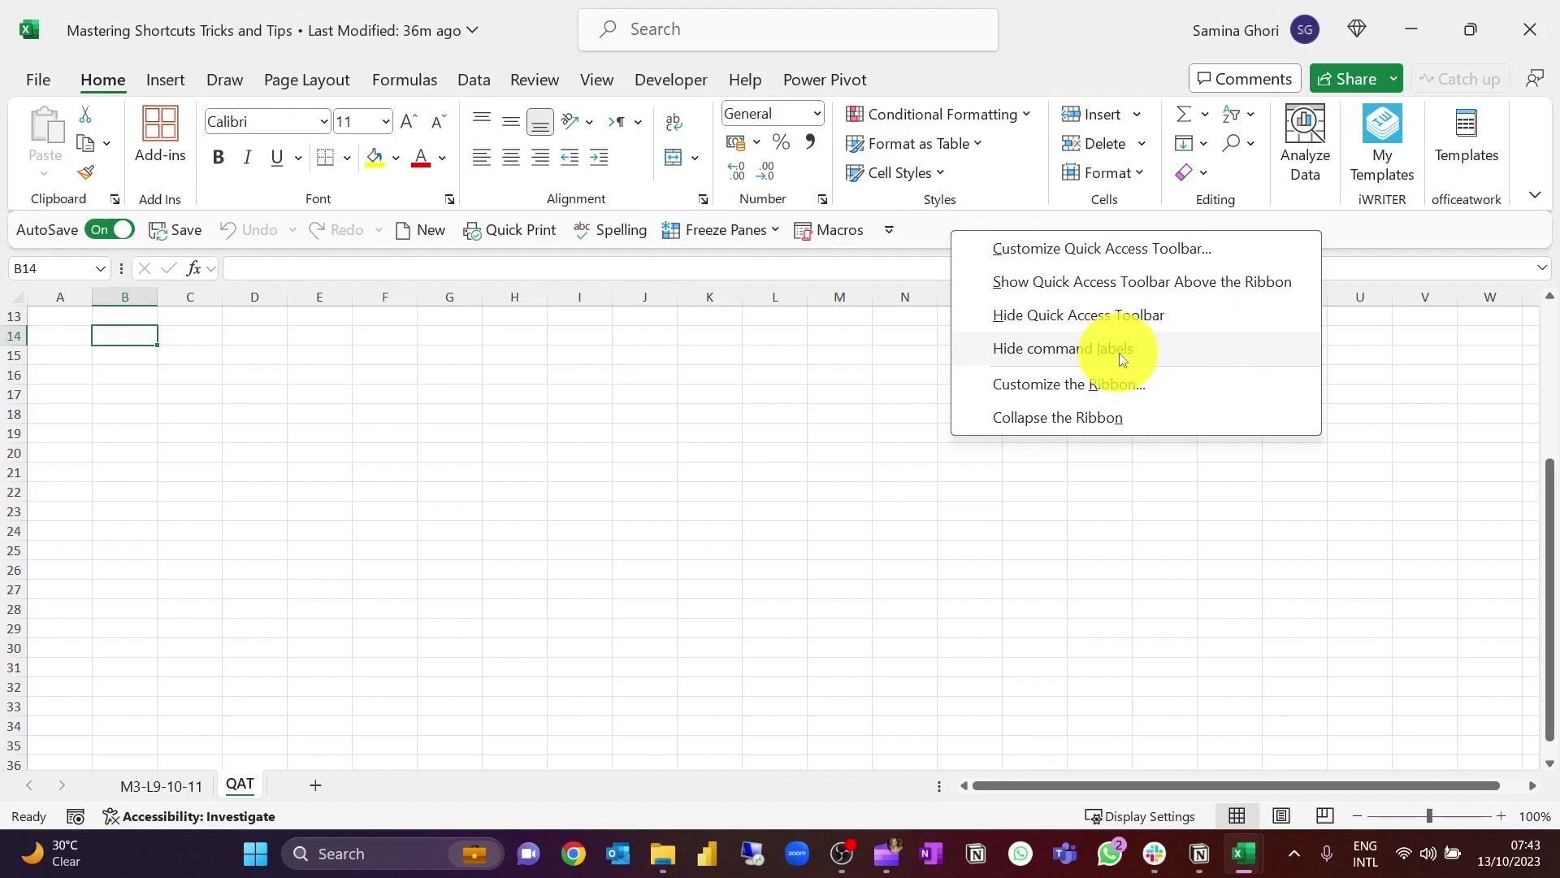
click(1164, 352)
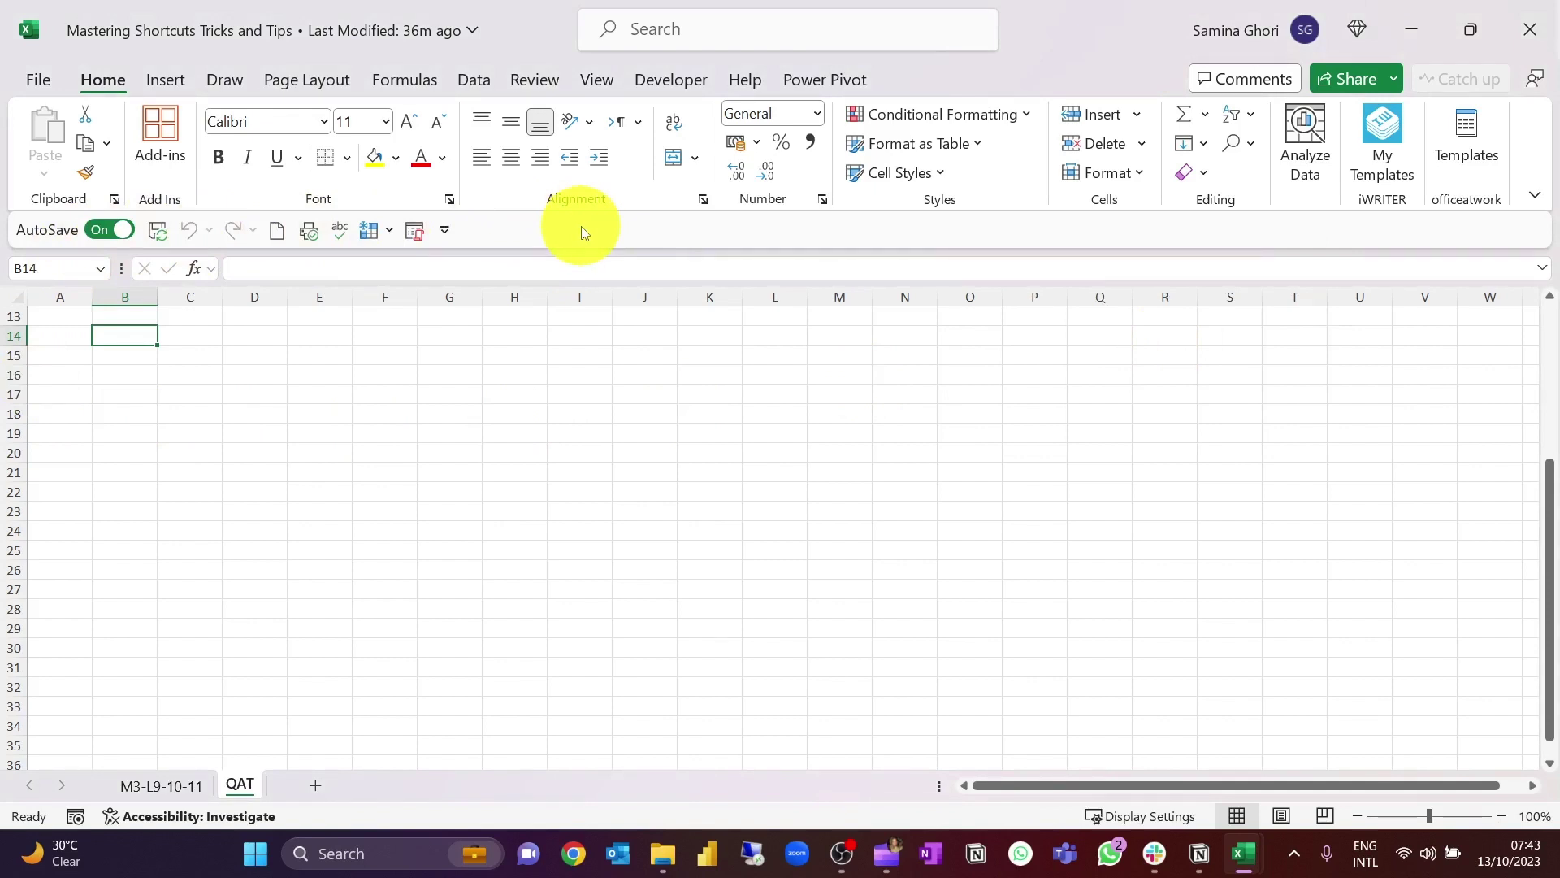
key(F2)
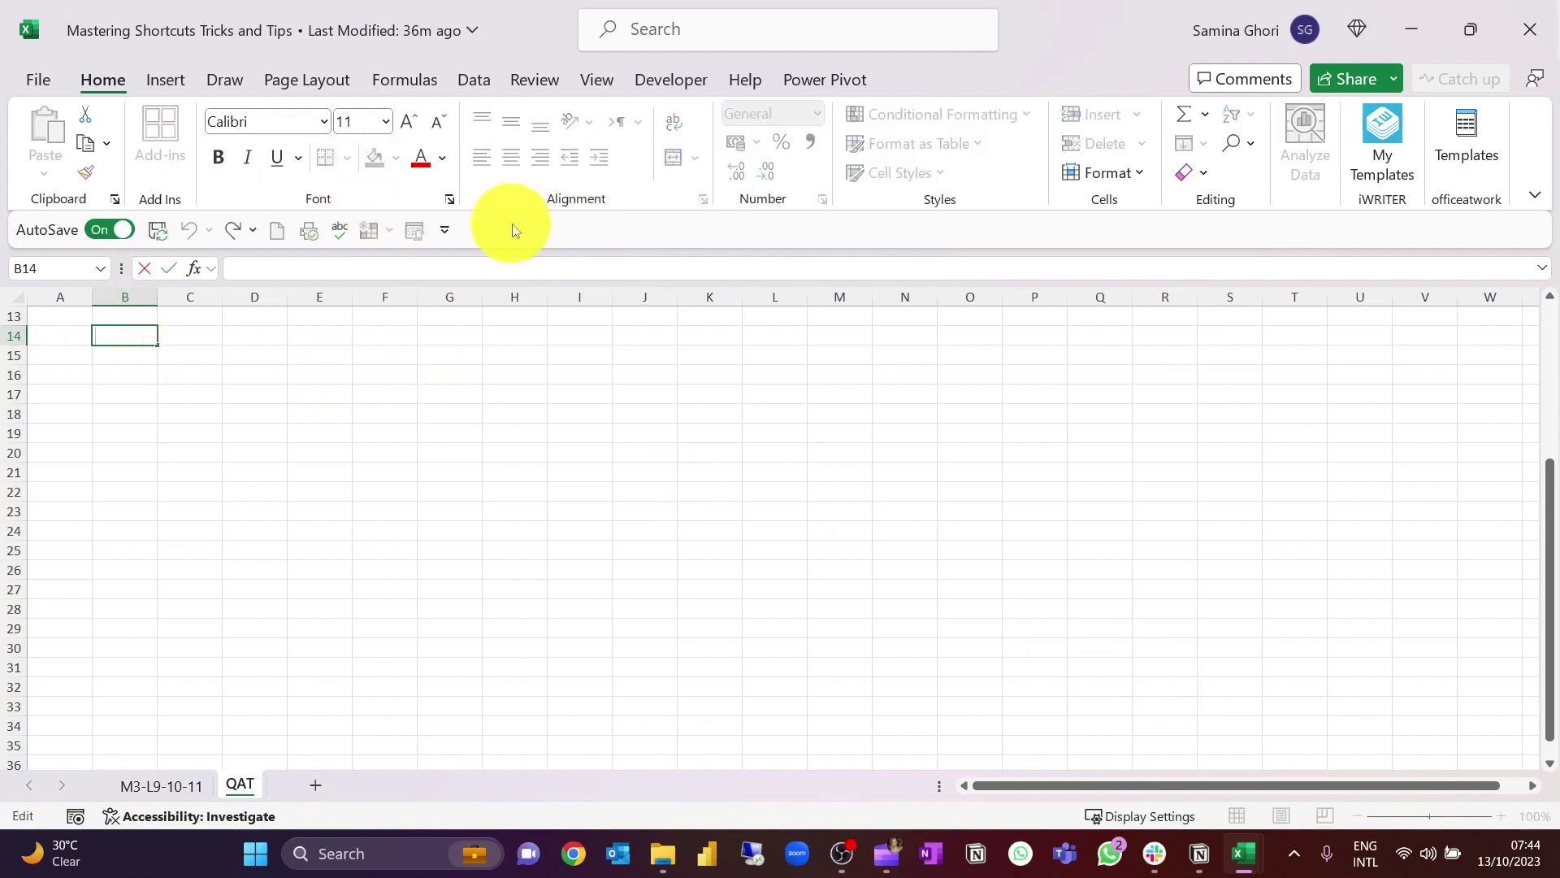
key(Escape)
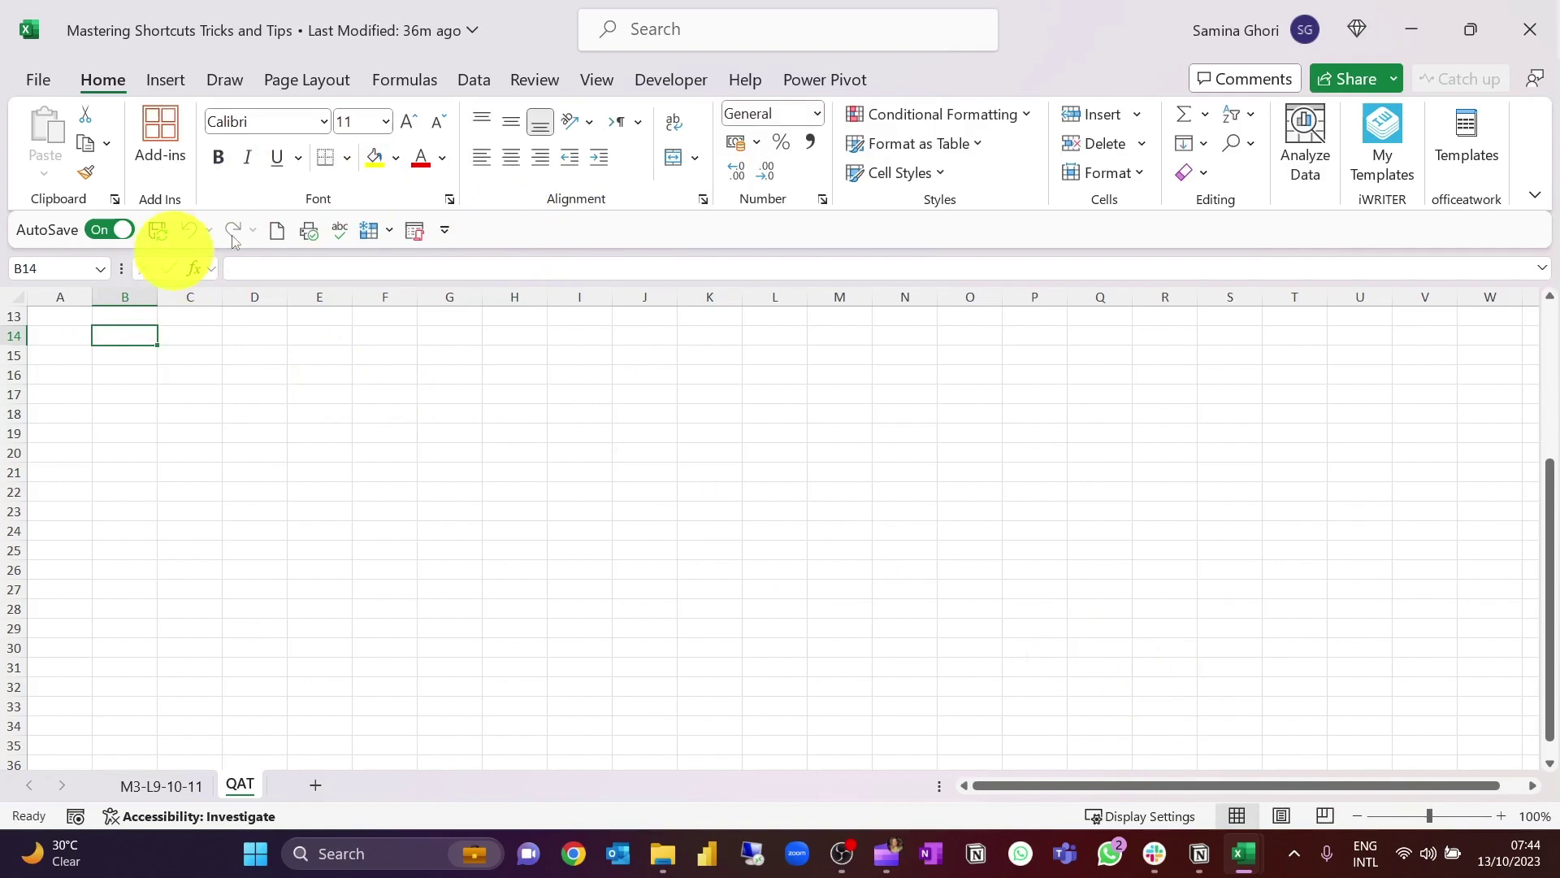
- In QAT customization, move Freeze Panes up five places to the top, then confirm
right_click(490, 235)
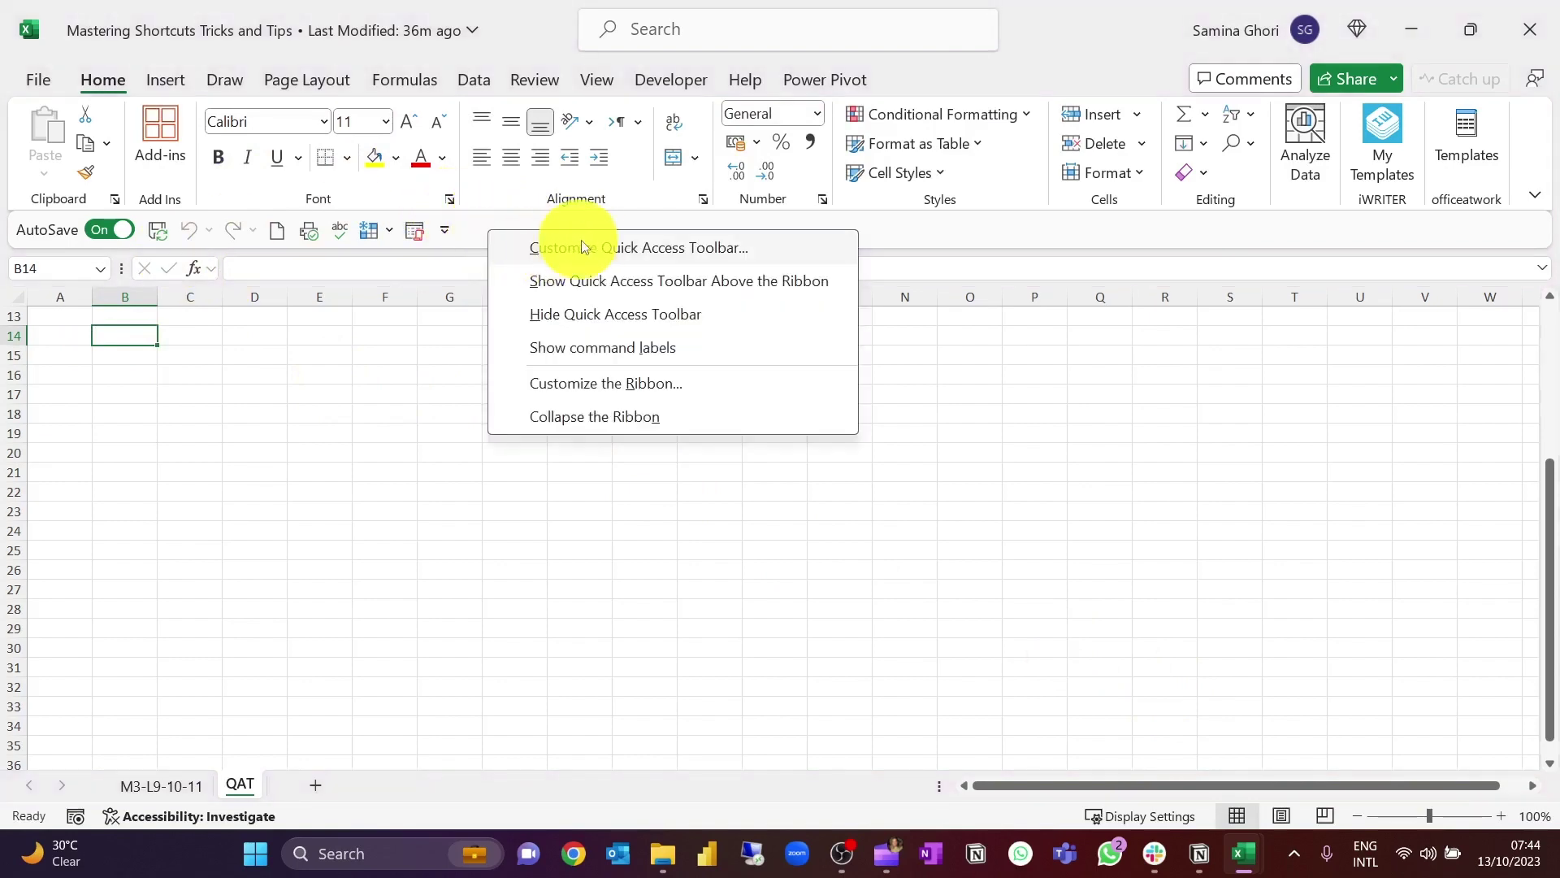
click(695, 256)
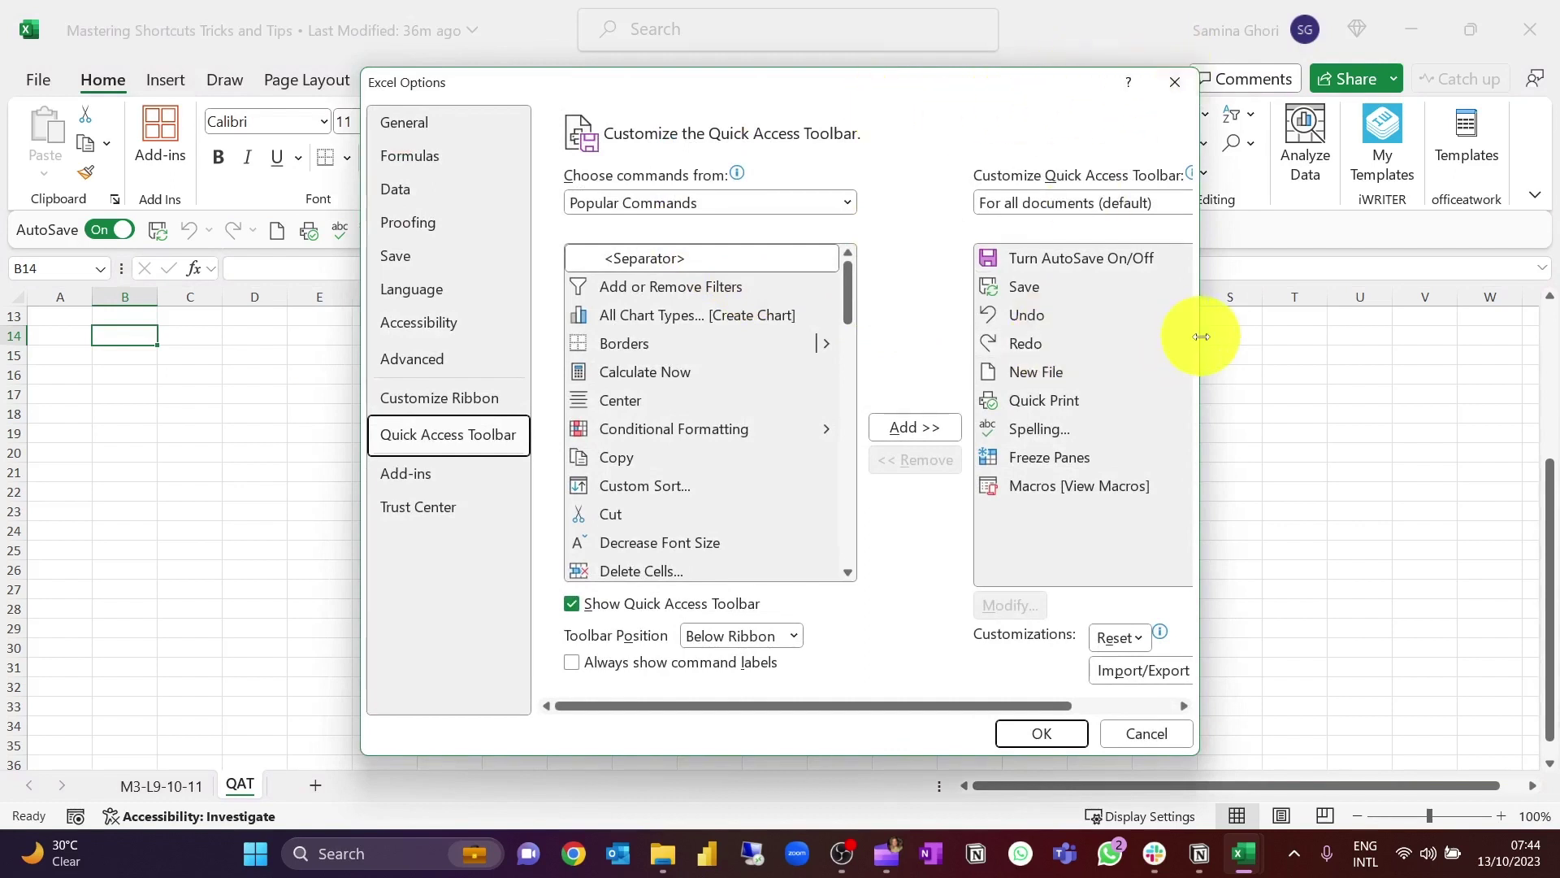
drag(1201, 337, 1369, 325)
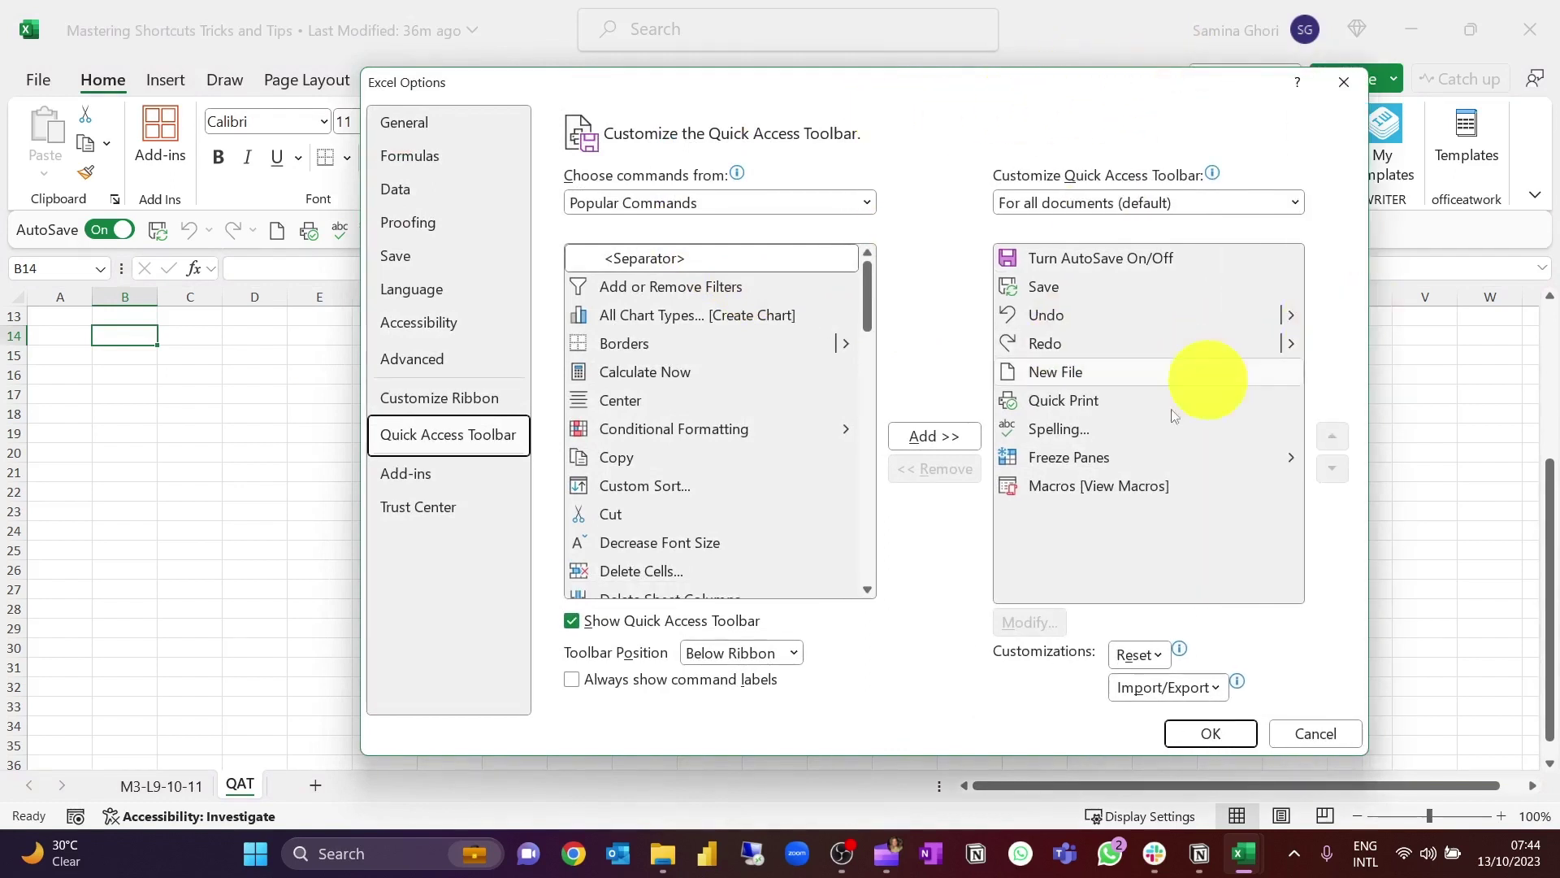
click(1086, 465)
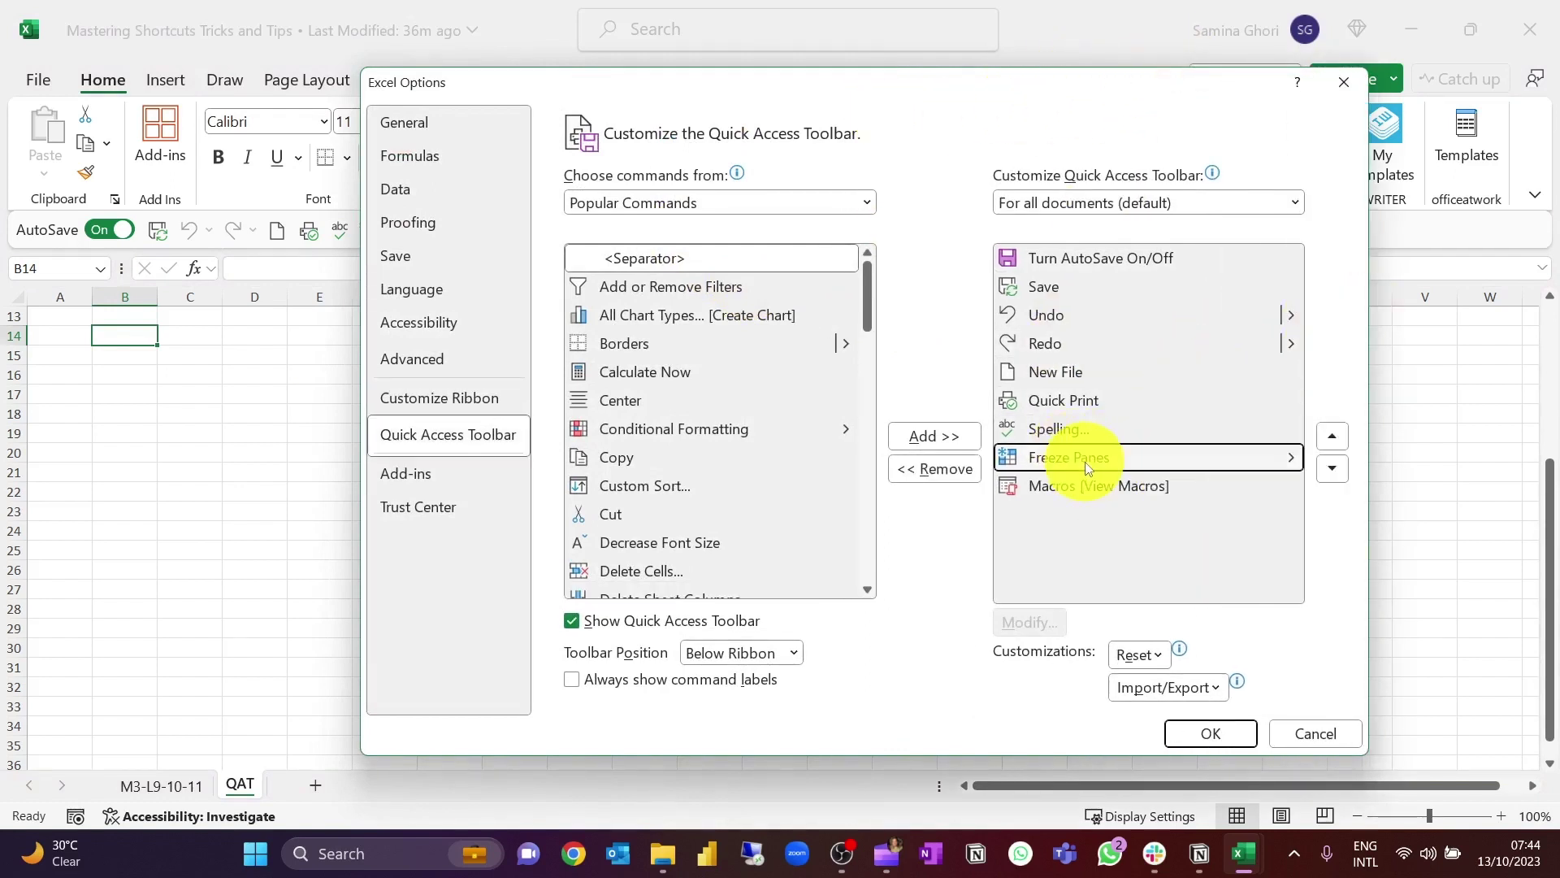
click(1332, 437)
click(1332, 437)
click(1333, 436)
click(1333, 436)
click(1332, 436)
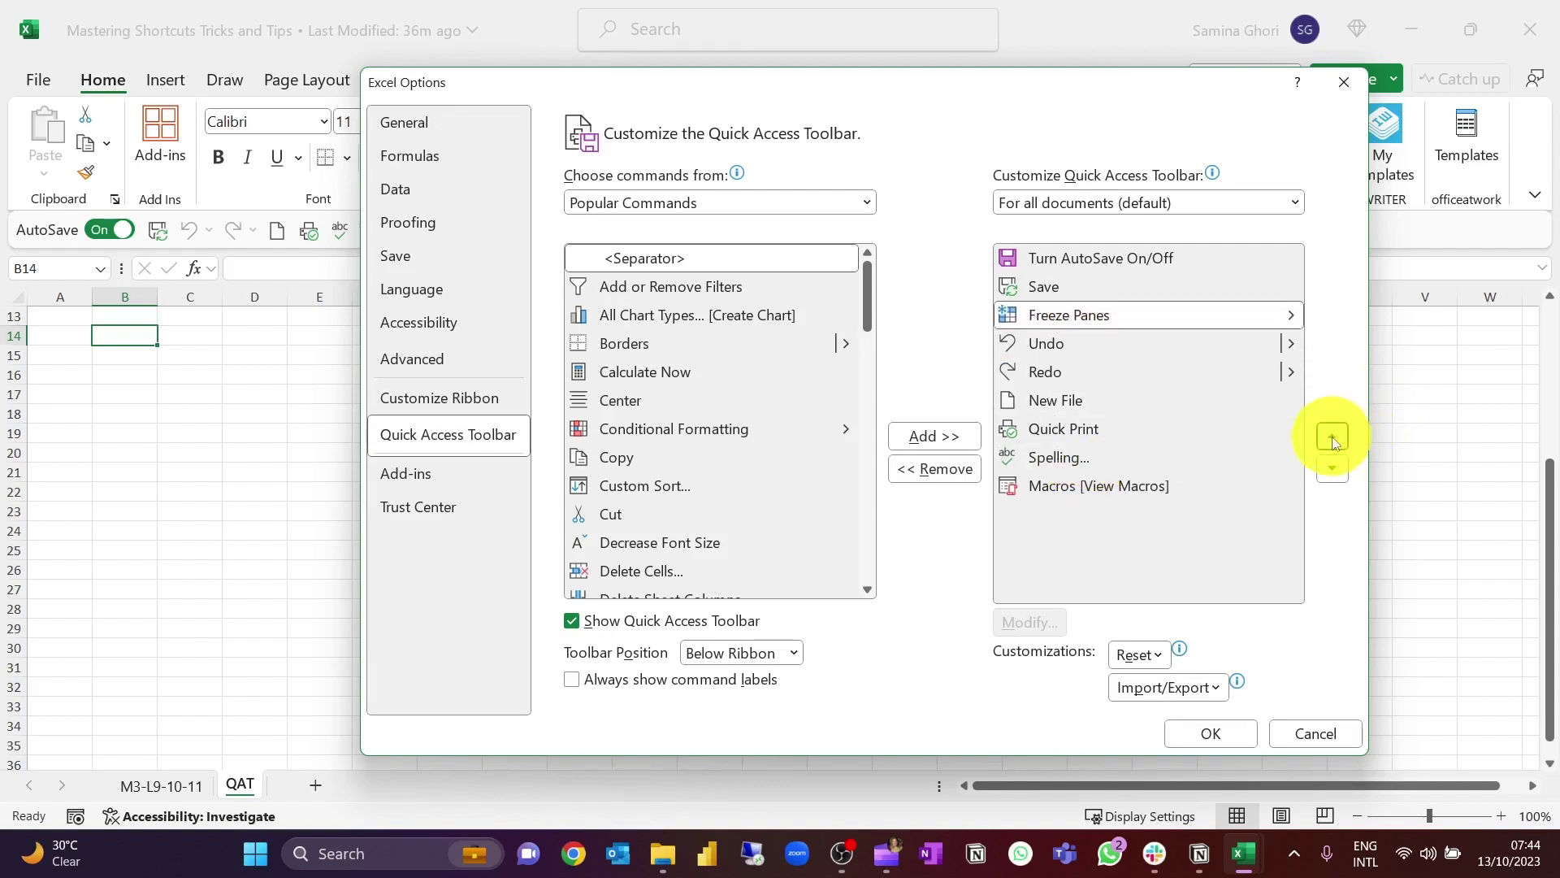
click(1332, 436)
click(1333, 436)
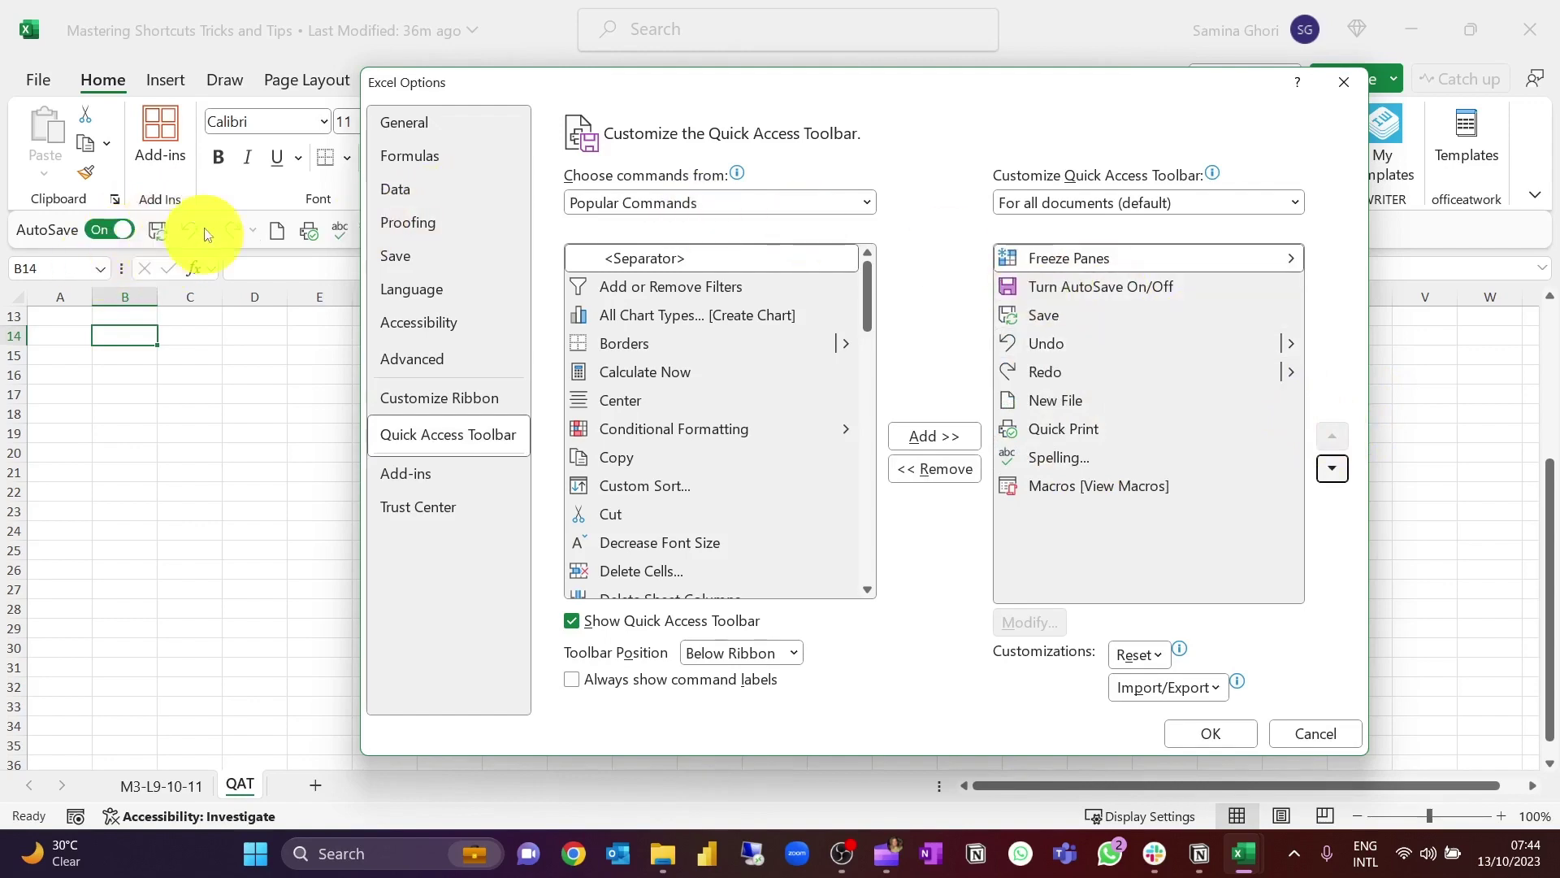
click(1221, 731)
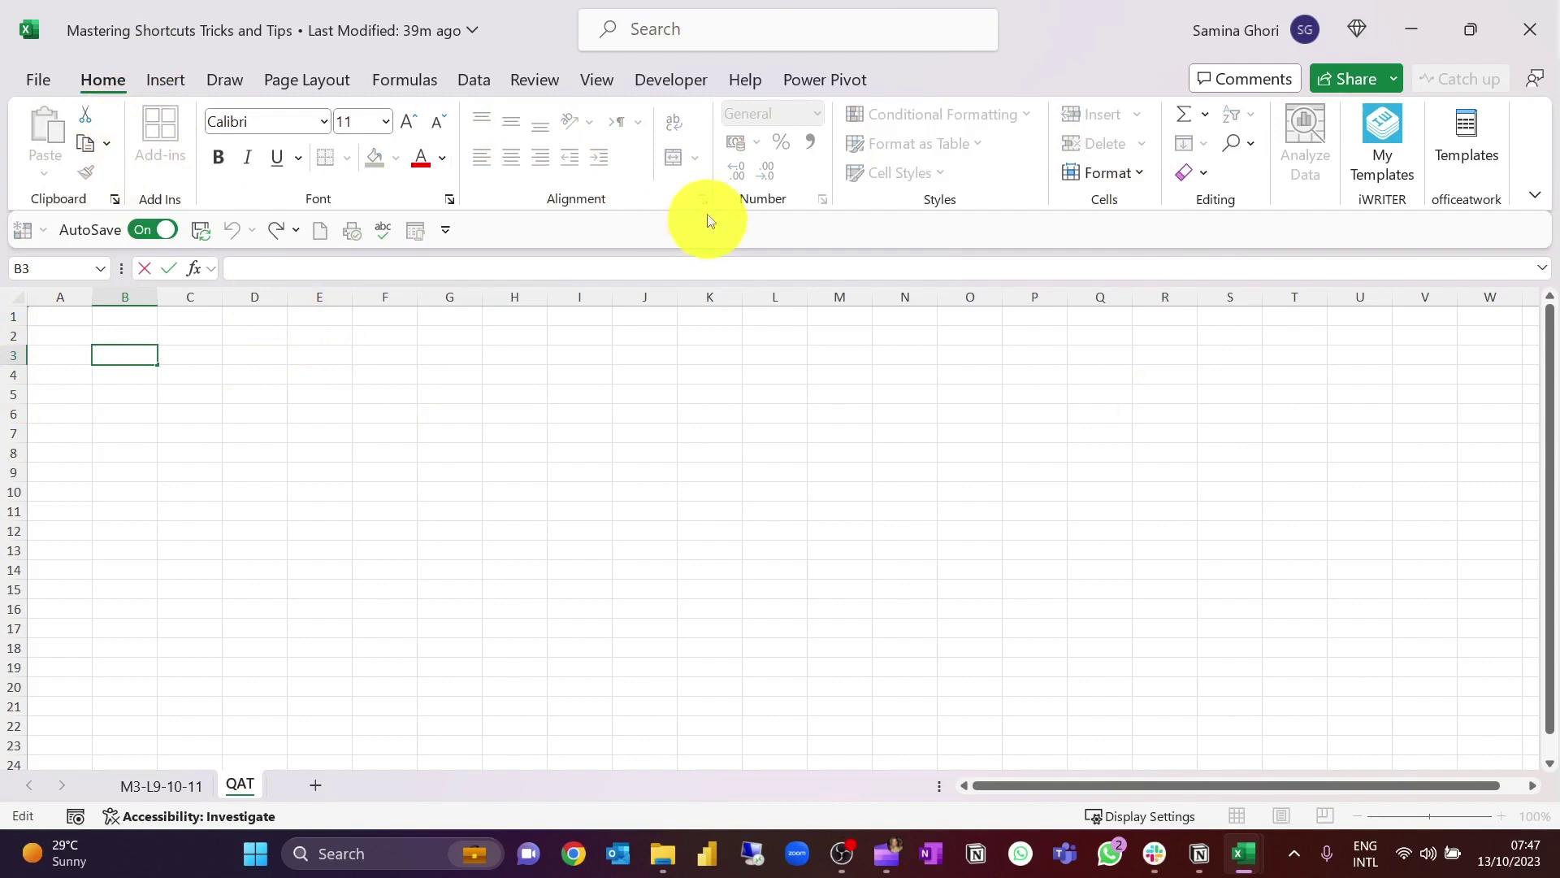
- In Customize the Ribbon, collapse Home and insert a New Tab (Custom) with New Group after it
right_click(643, 200)
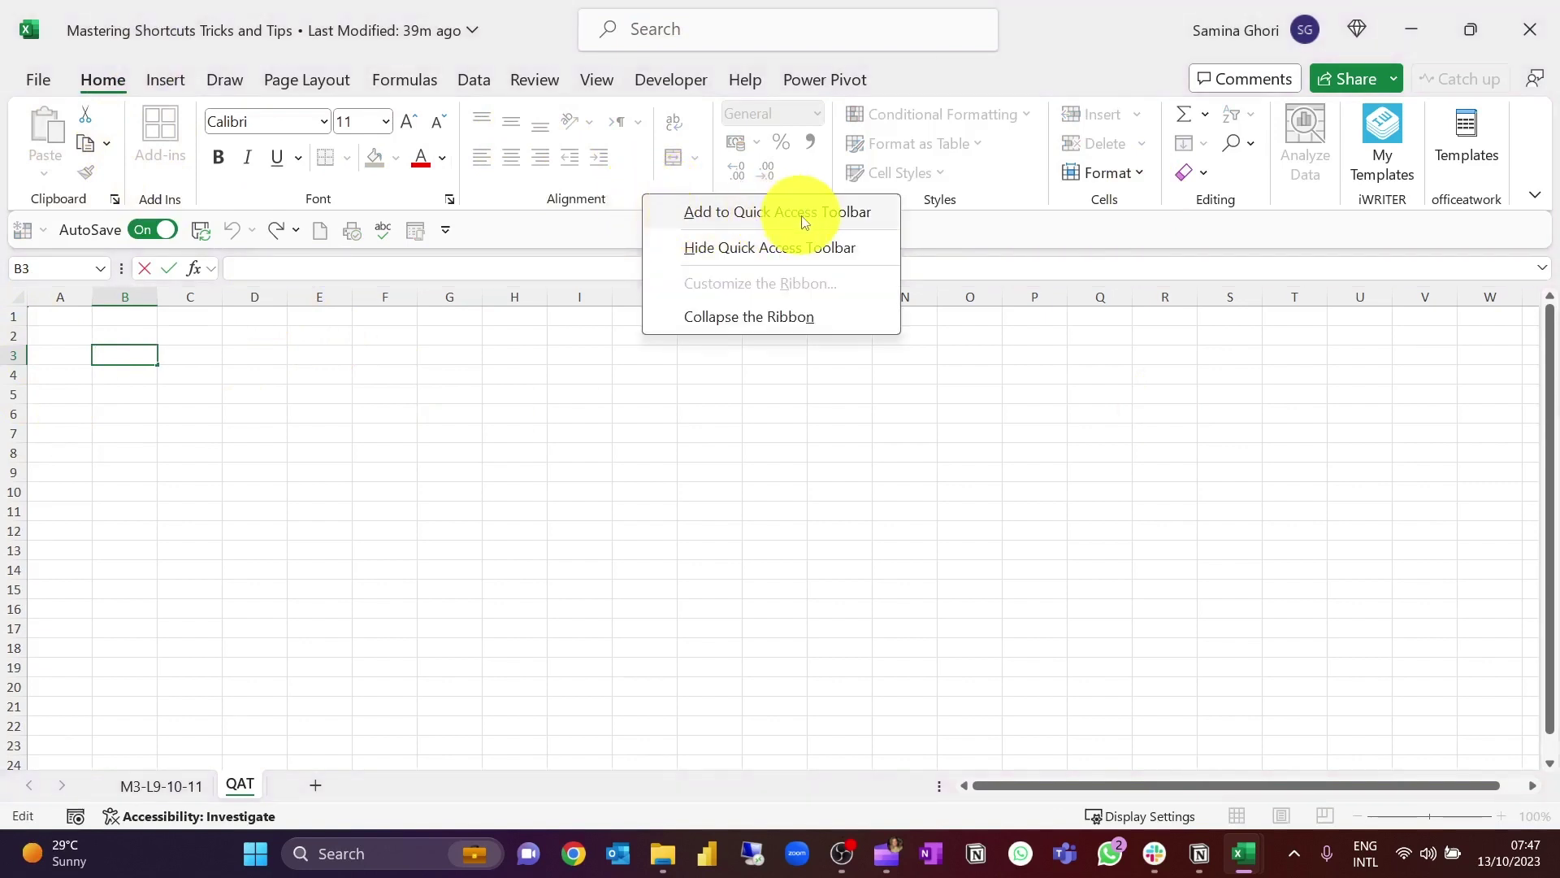
click(620, 279)
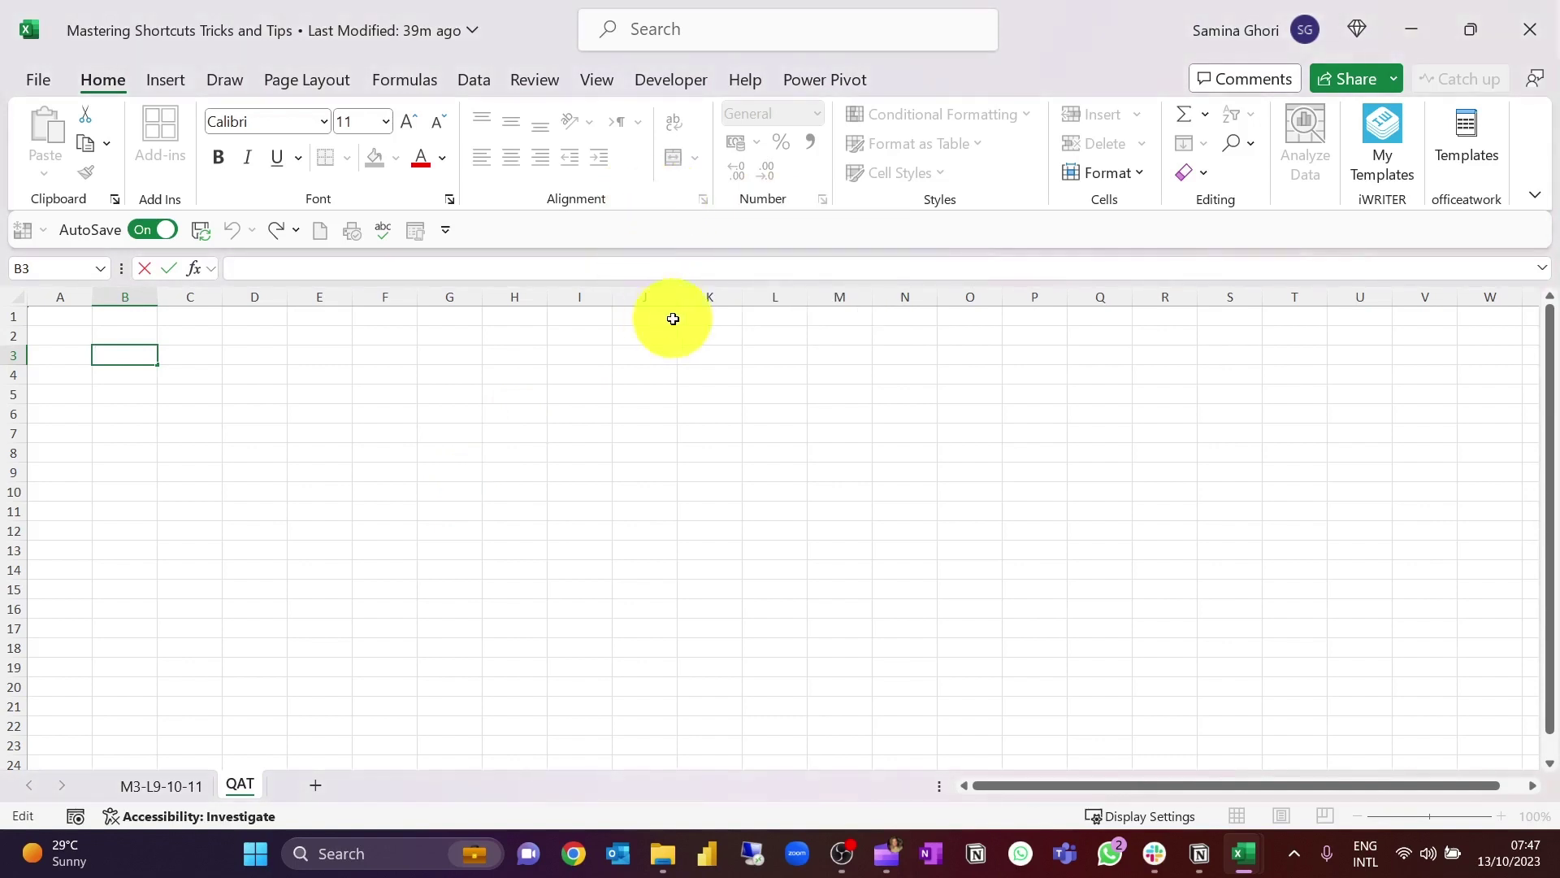
right_click(640, 193)
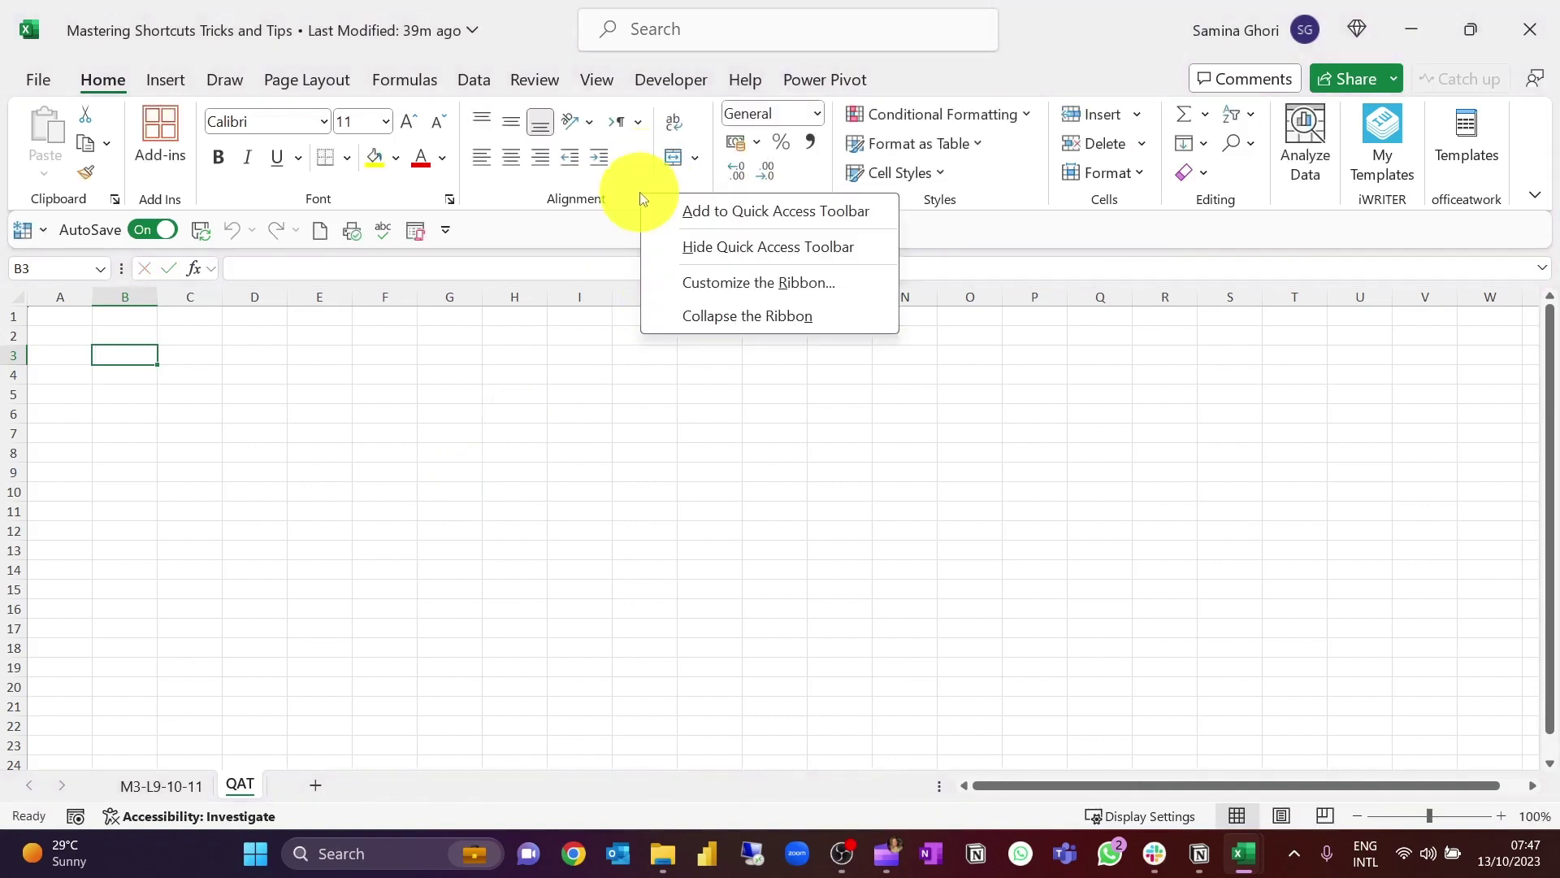
click(755, 281)
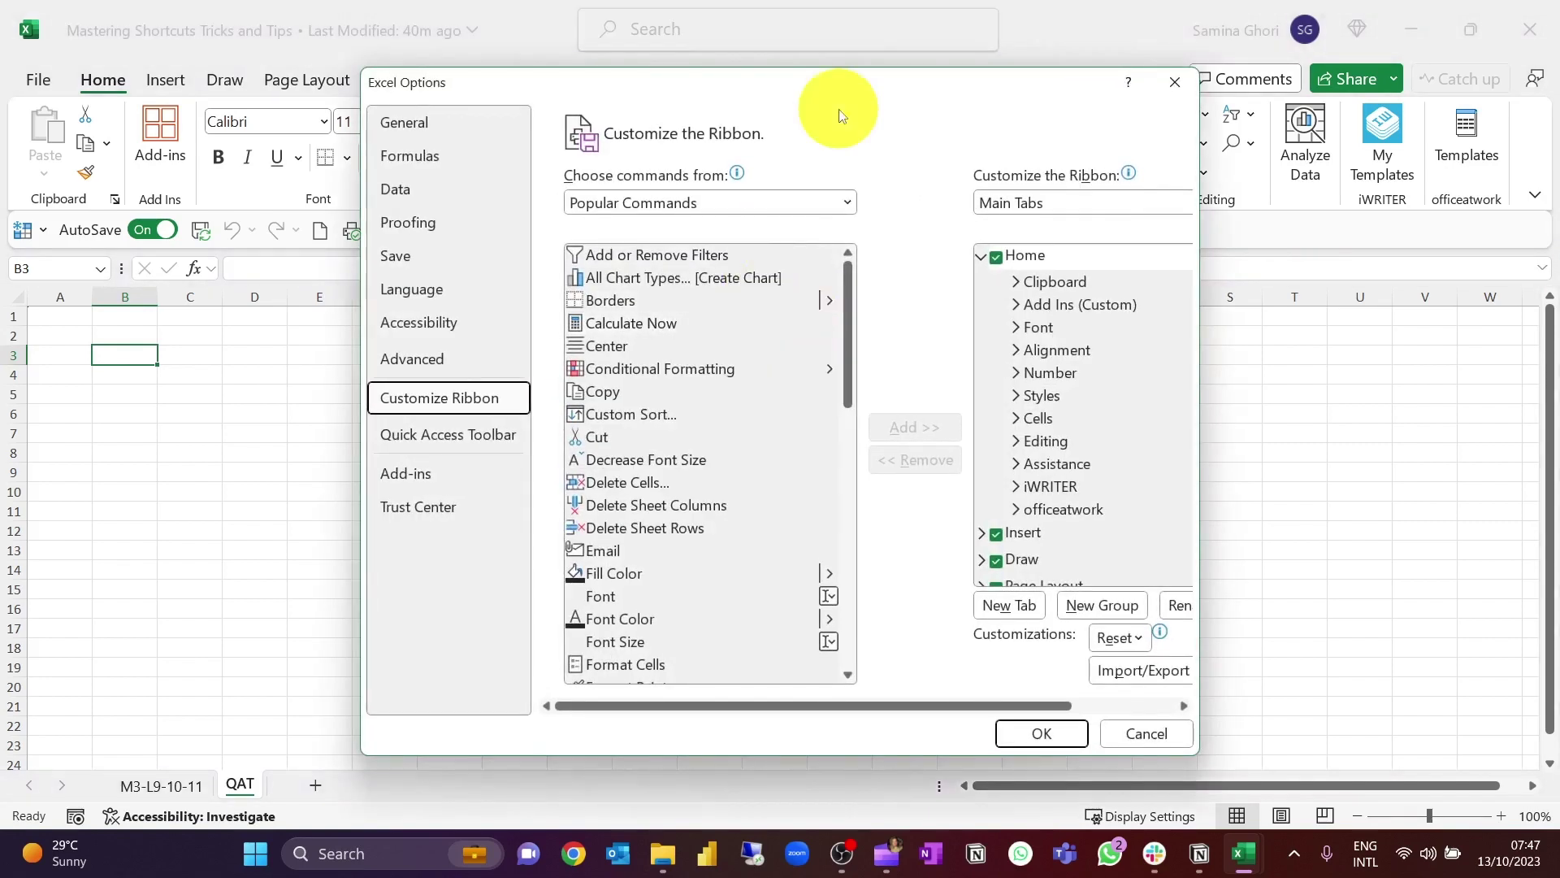
drag(793, 92, 666, 122)
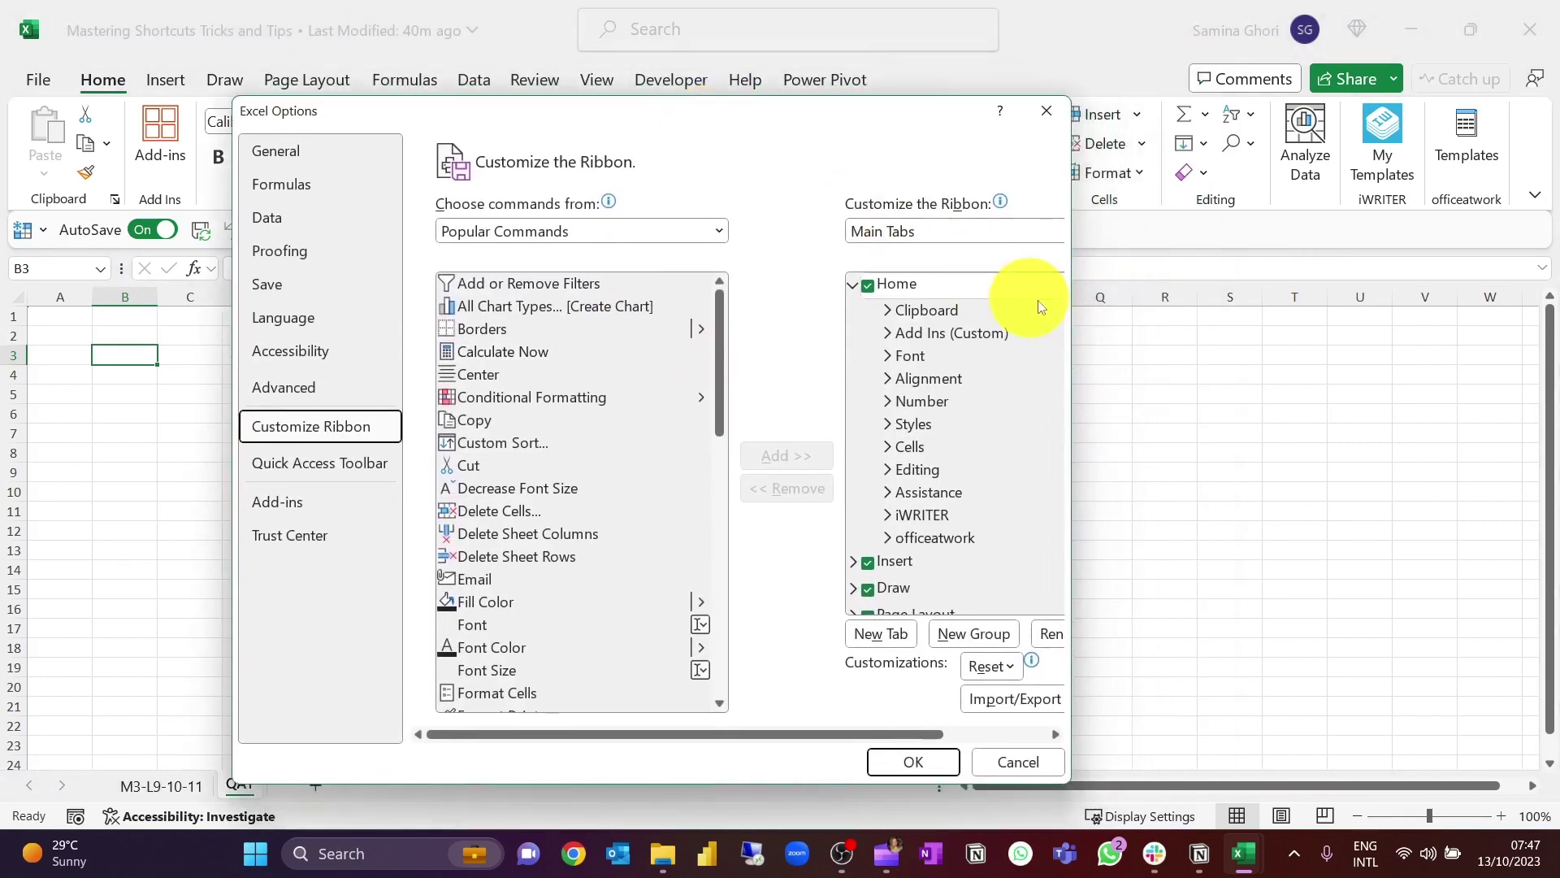
drag(1093, 296, 1242, 292)
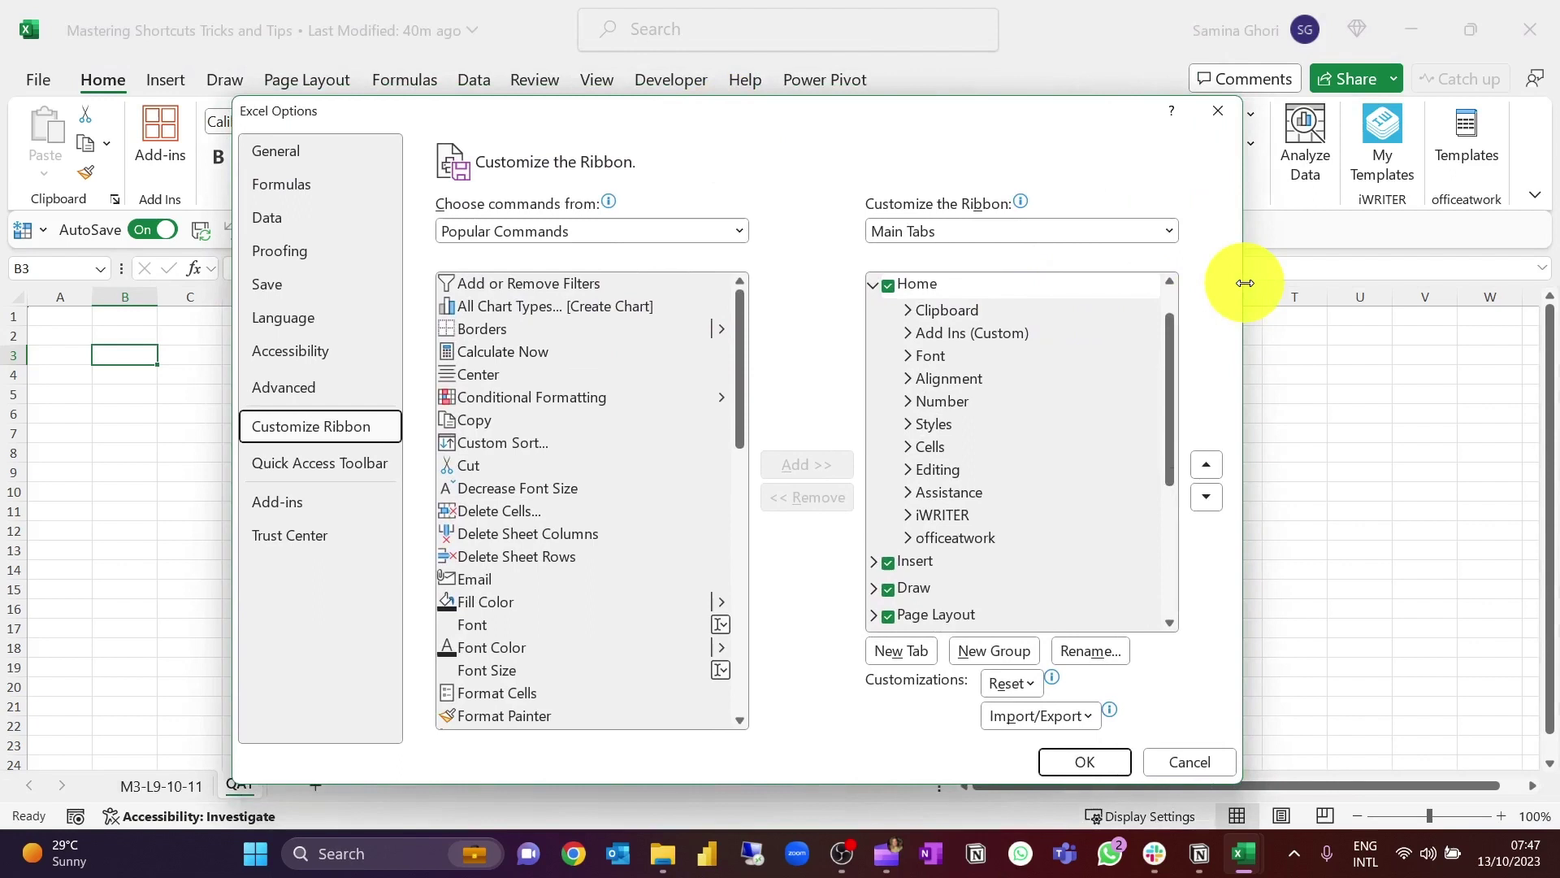
click(875, 286)
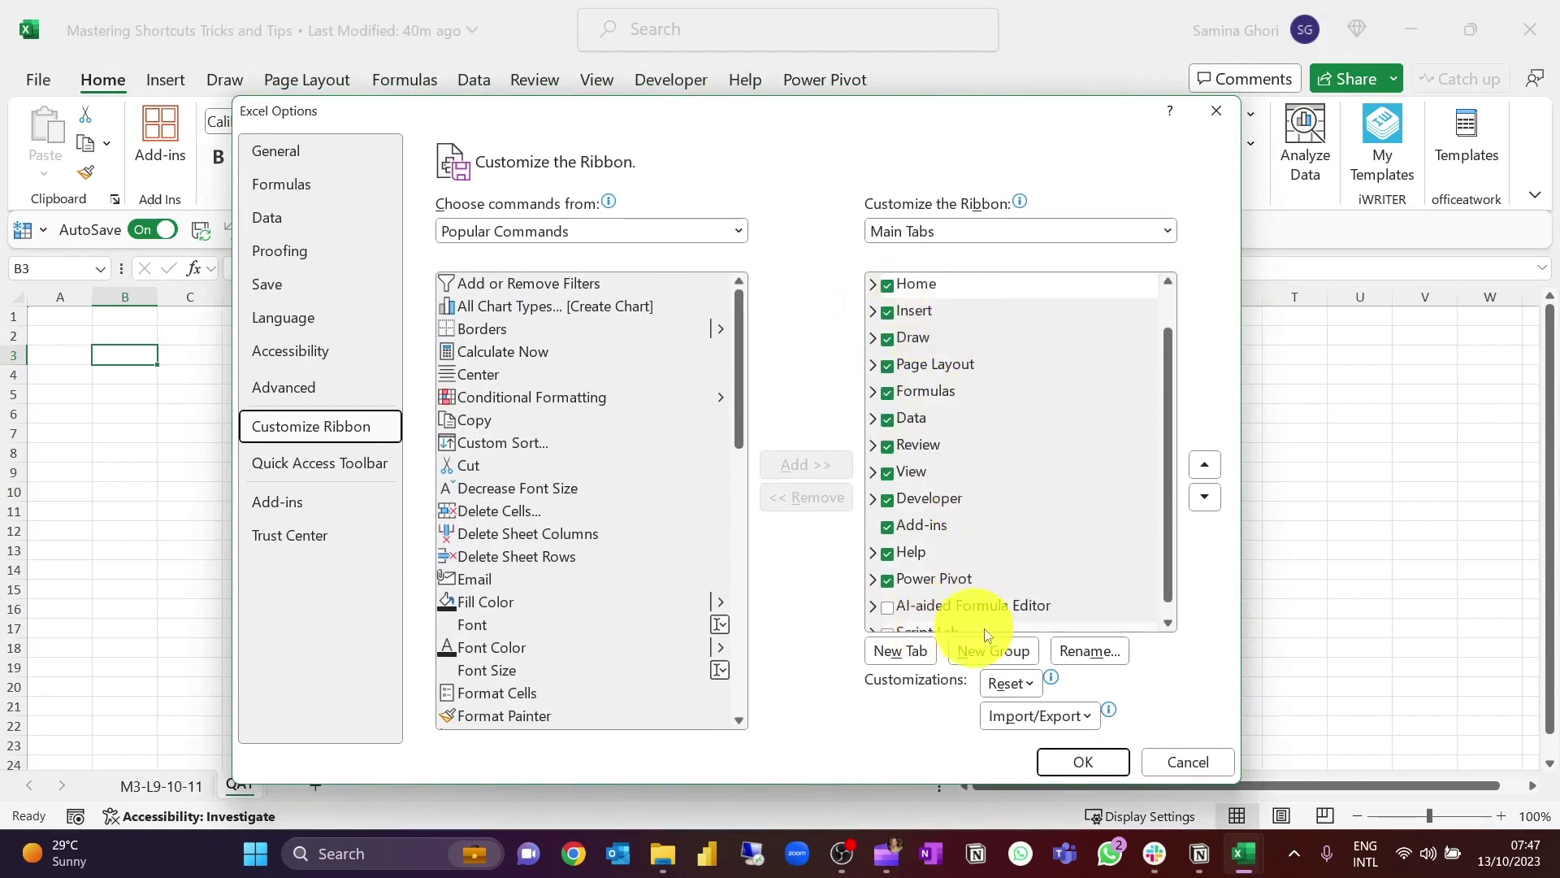
click(919, 652)
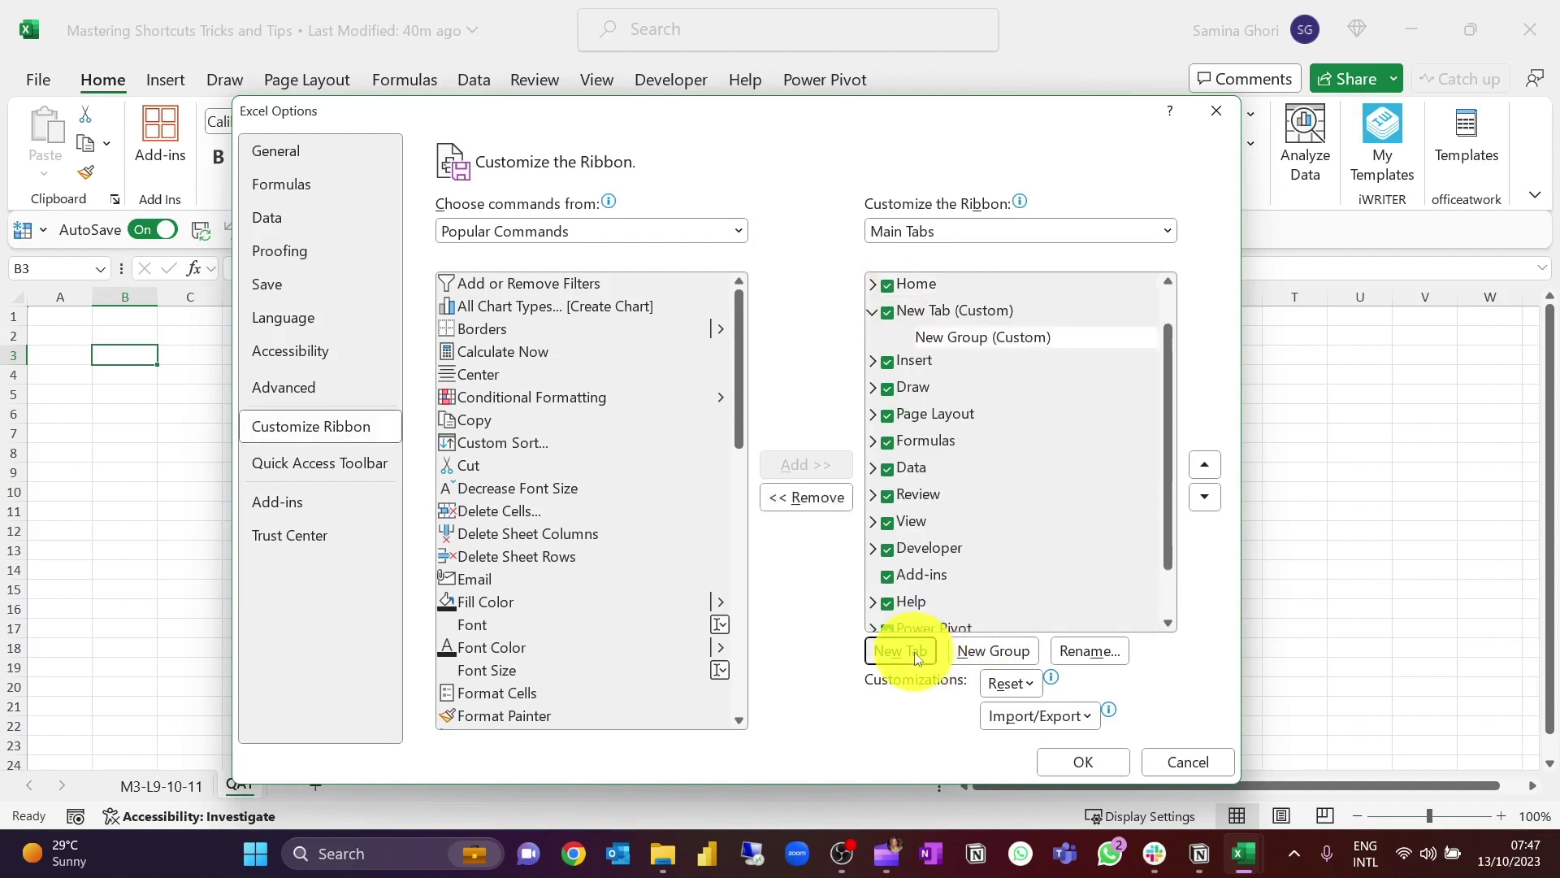
- Give the custom group a symbol and rename the new custom tab to the owner's name
click(1090, 650)
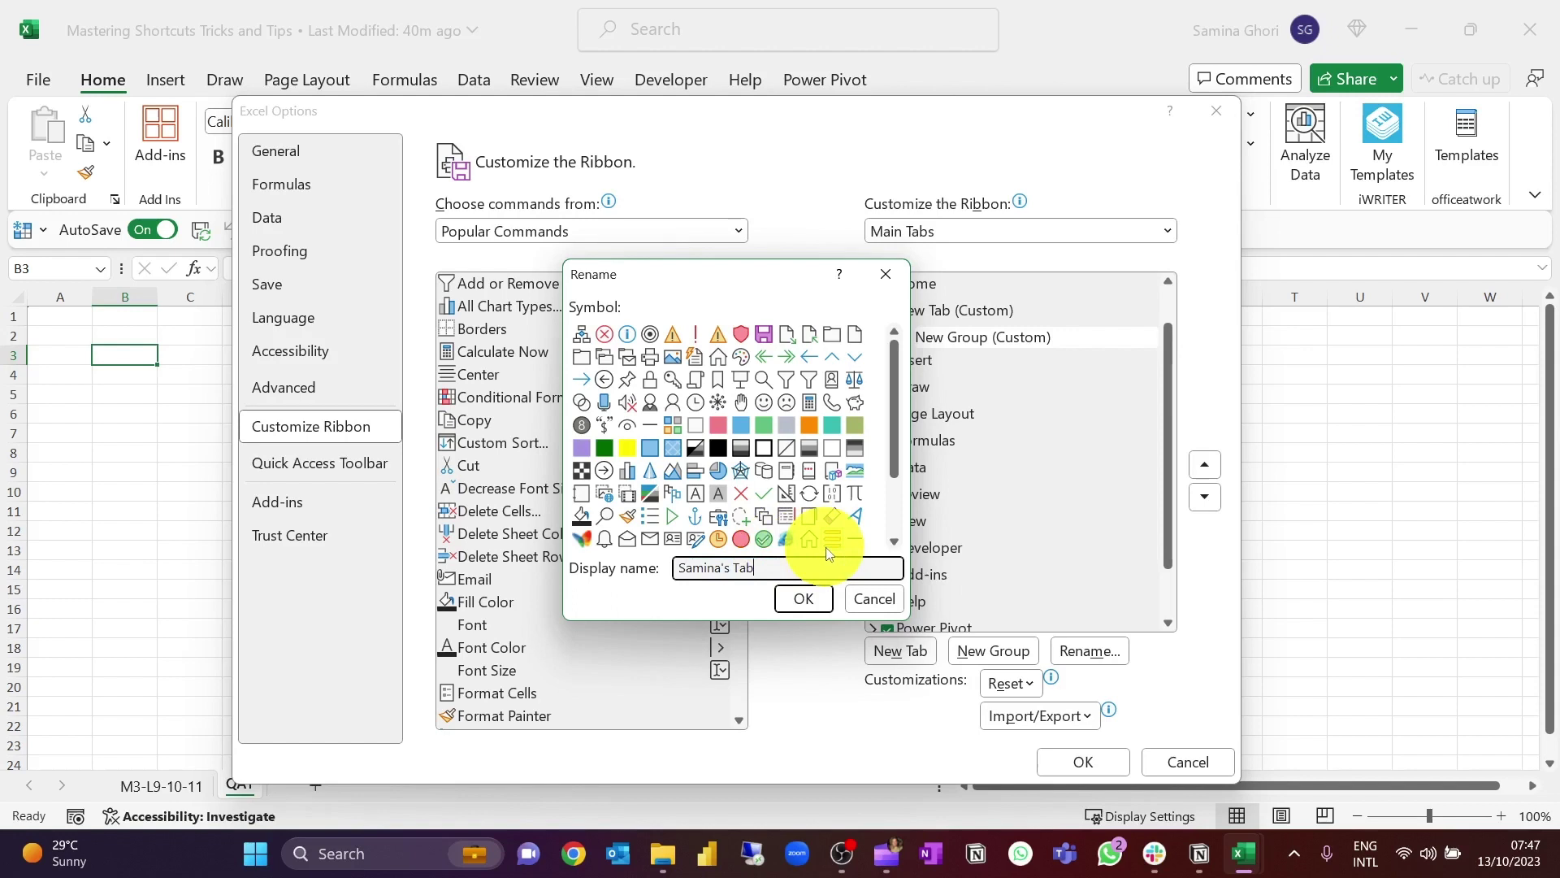
click(764, 539)
click(807, 599)
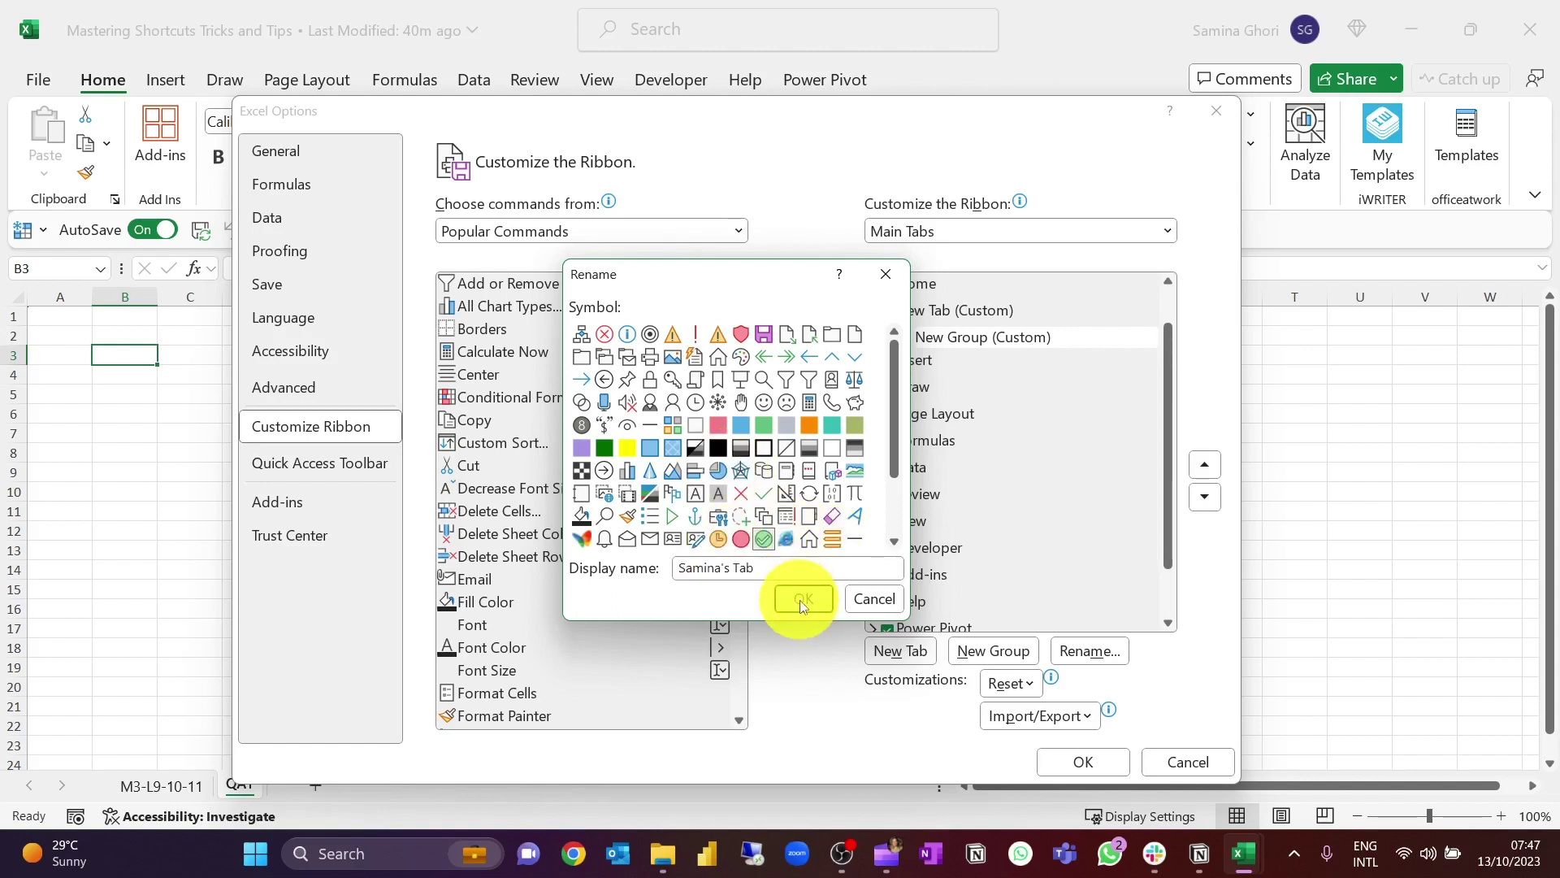
click(984, 310)
click(1104, 653)
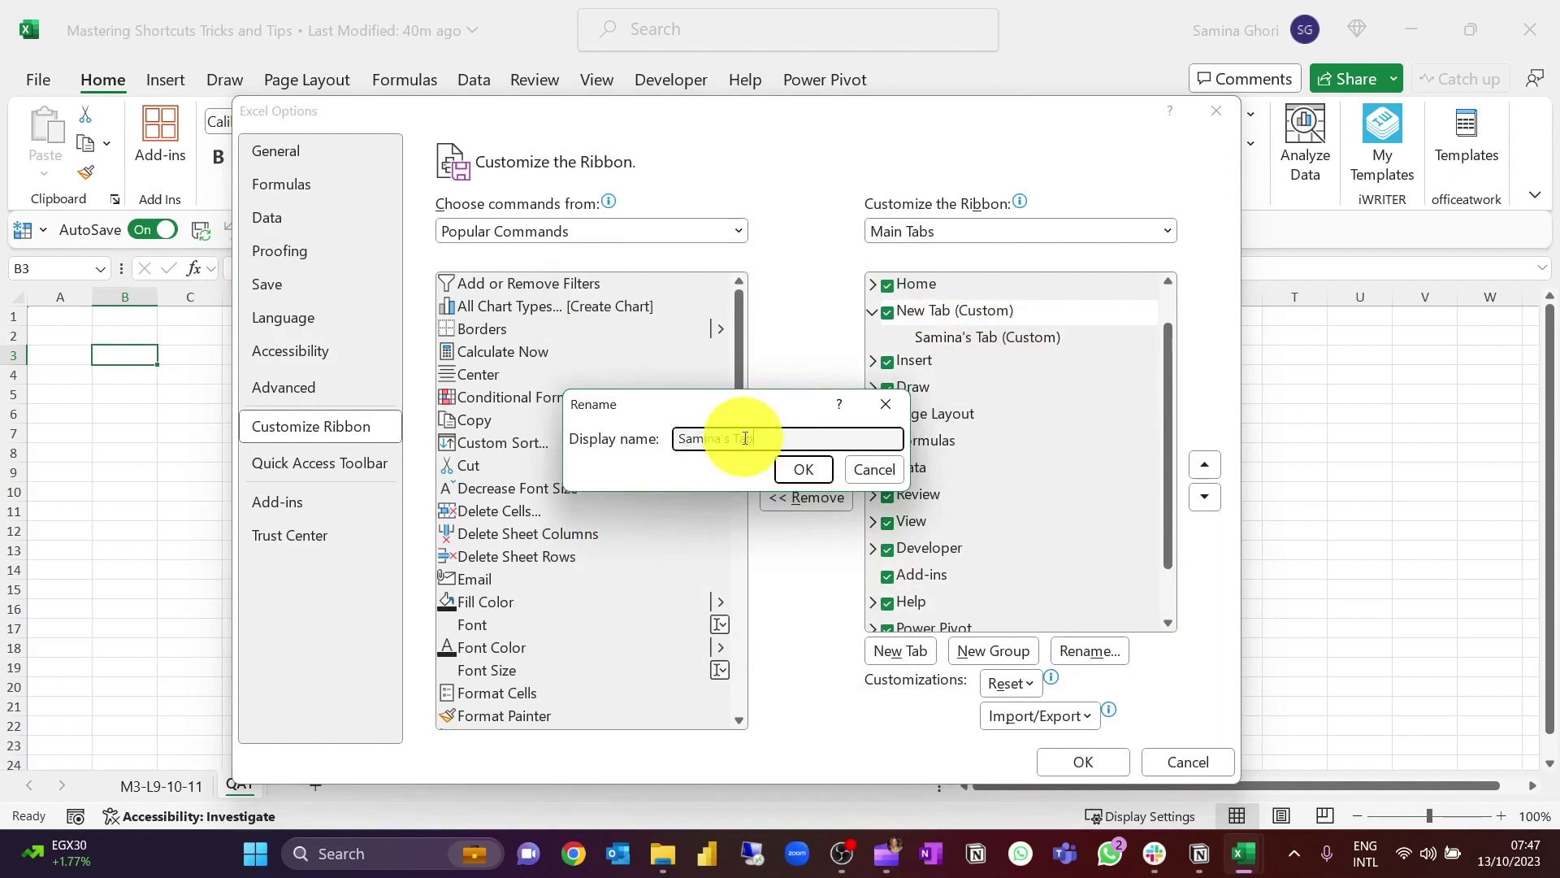
click(798, 469)
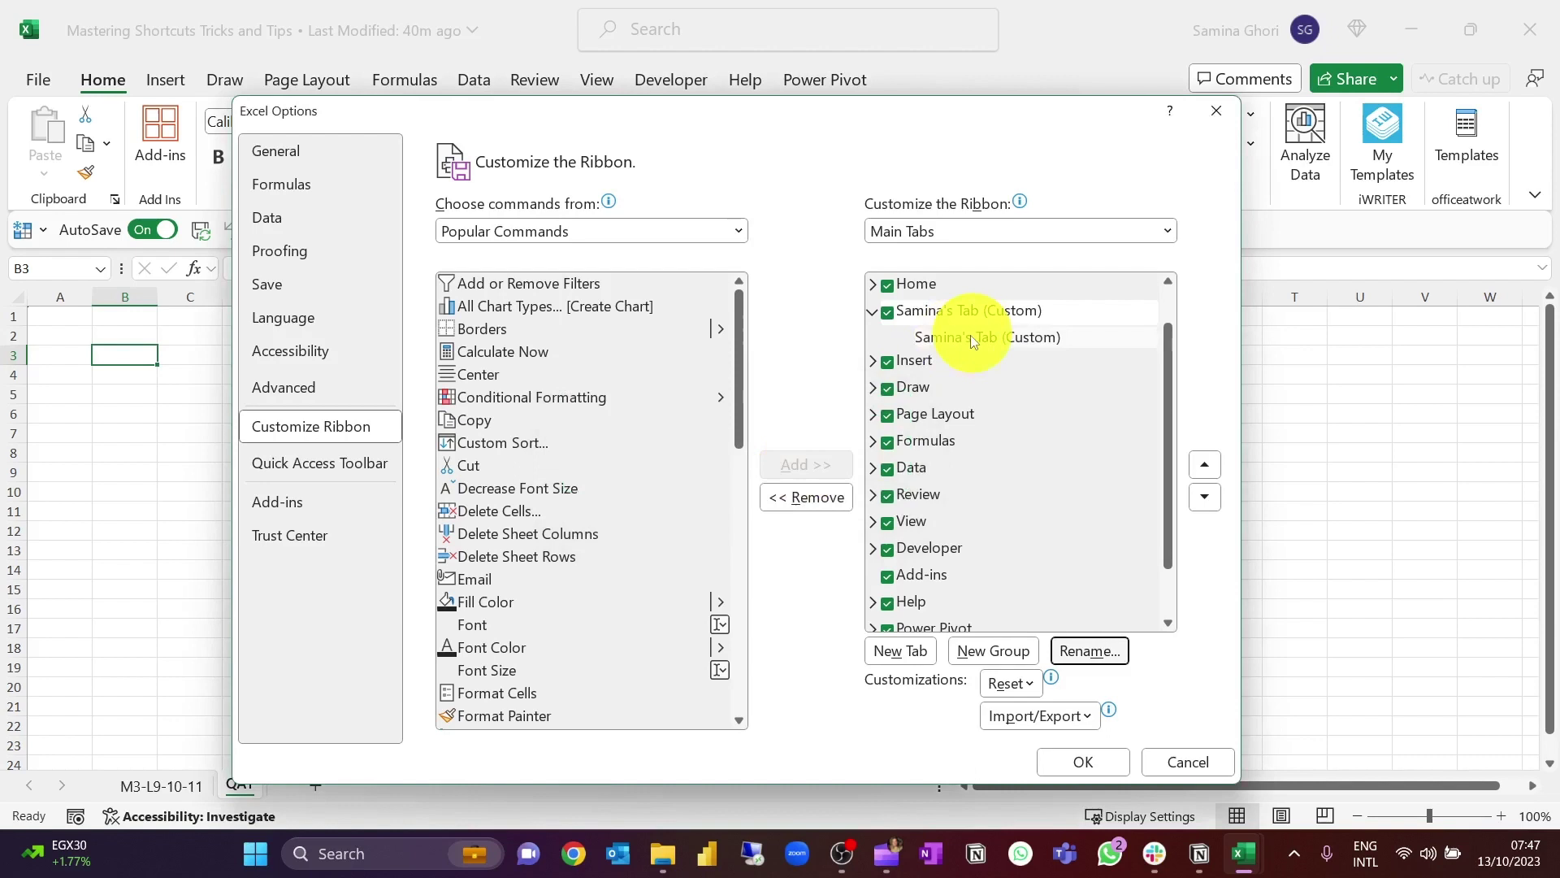
- Rename the custom group under the tab to 'Quick Features'
click(974, 340)
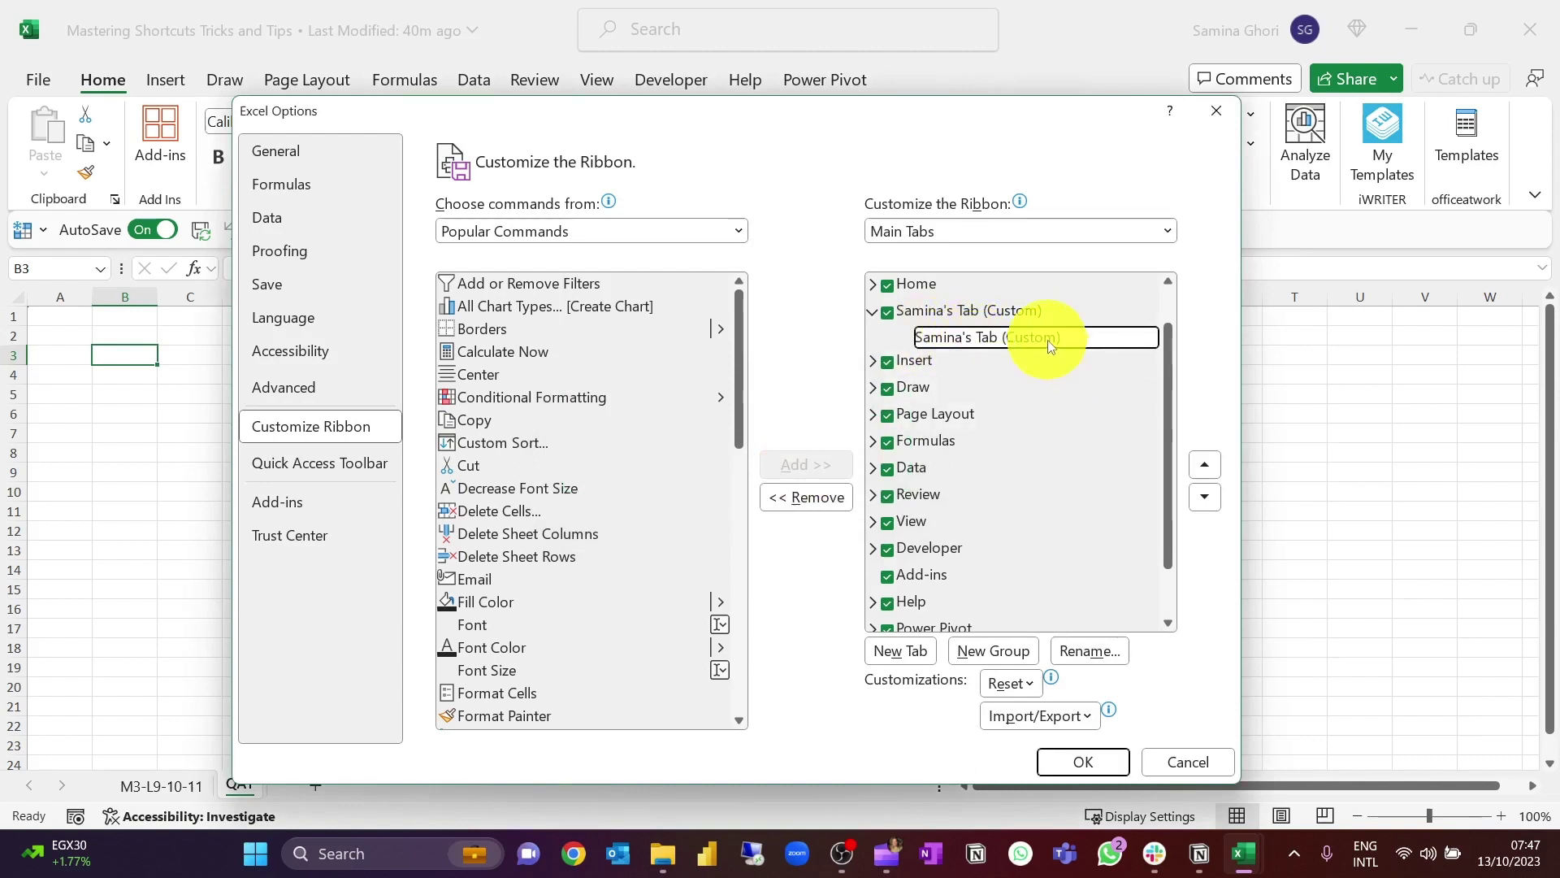
click(1069, 648)
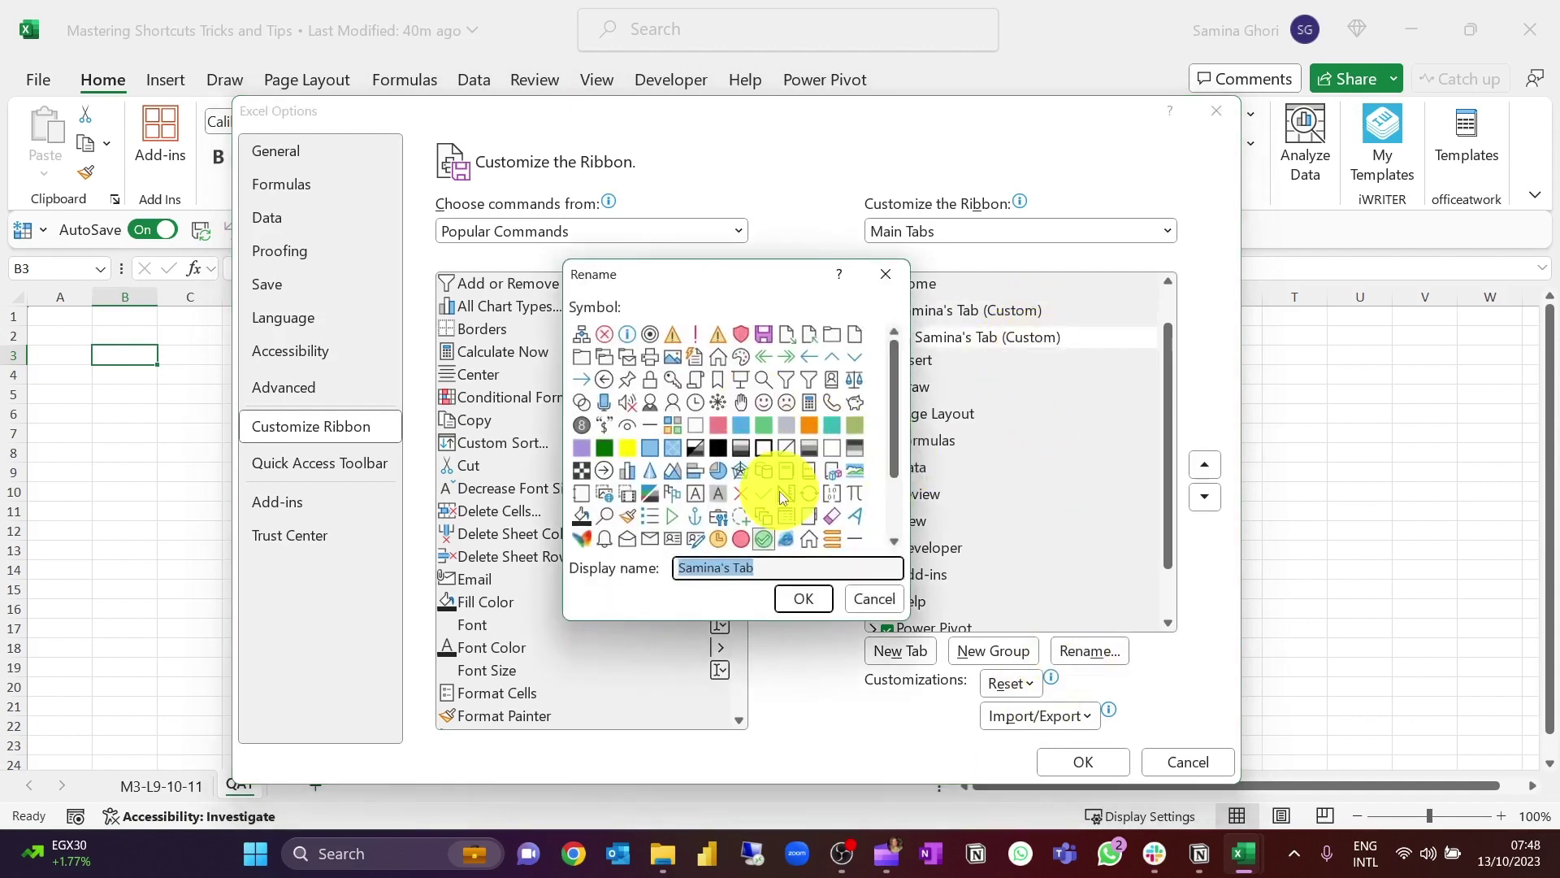
text(Quick Features)
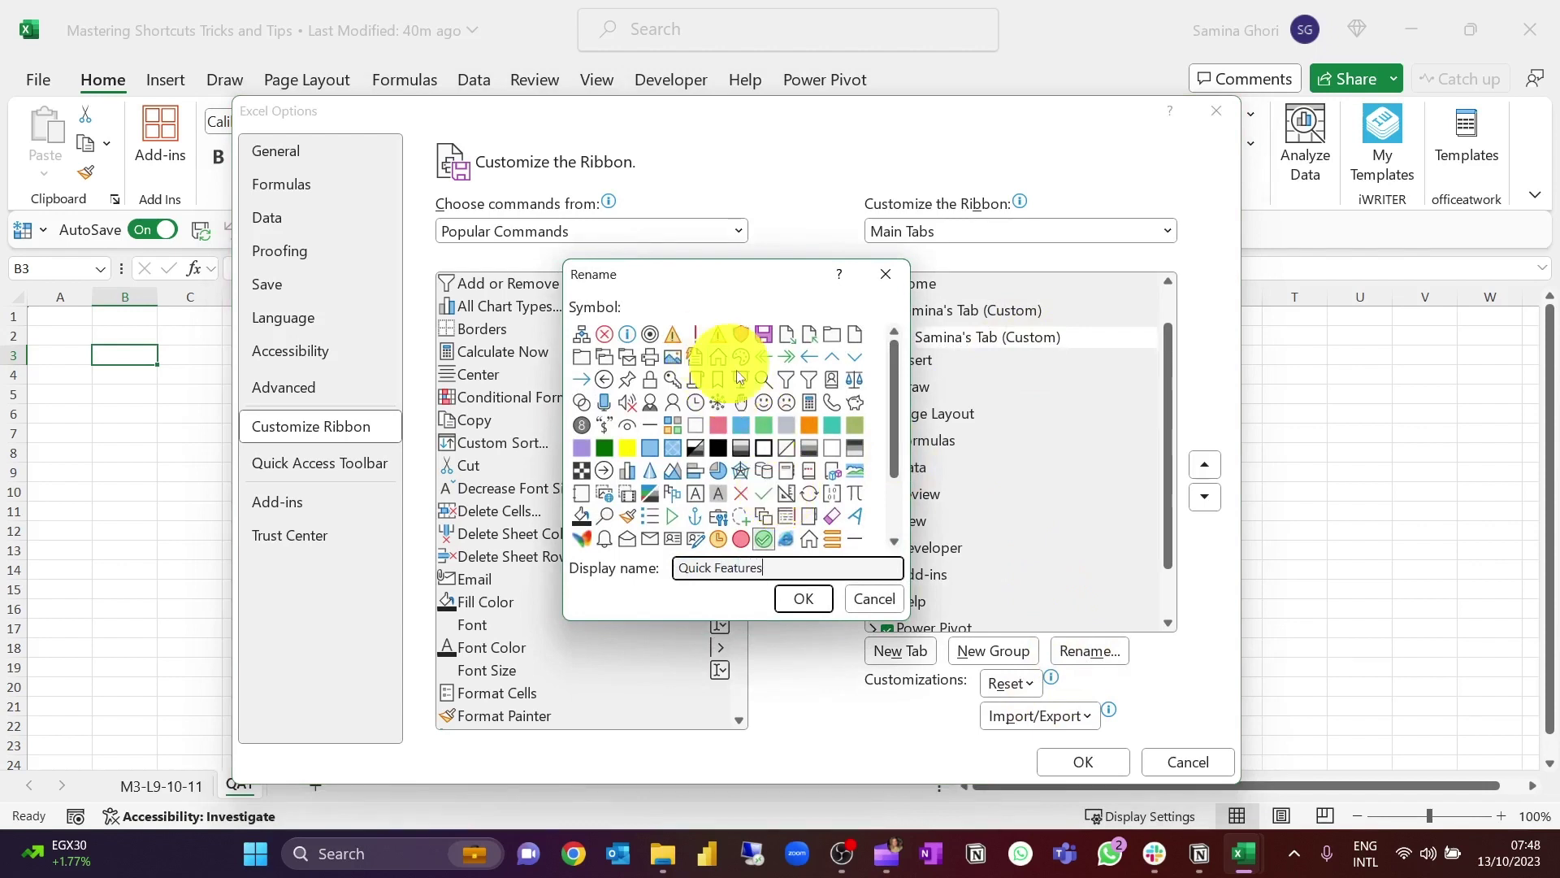
click(804, 598)
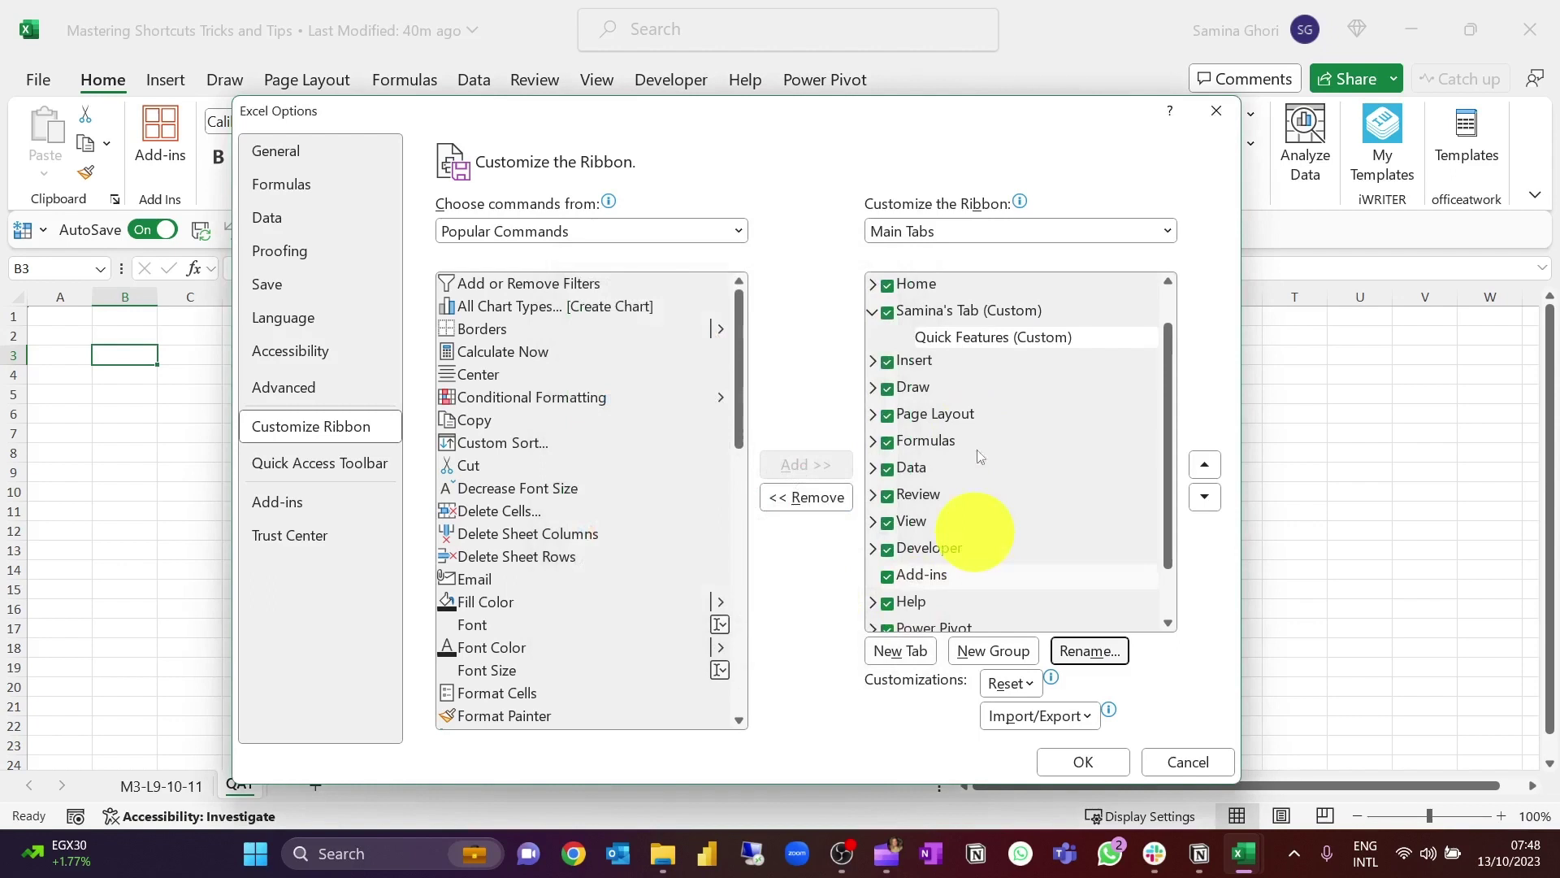
- Add Conditional Formatting, Custom Sort and Email to the Quick Features group
click(490, 395)
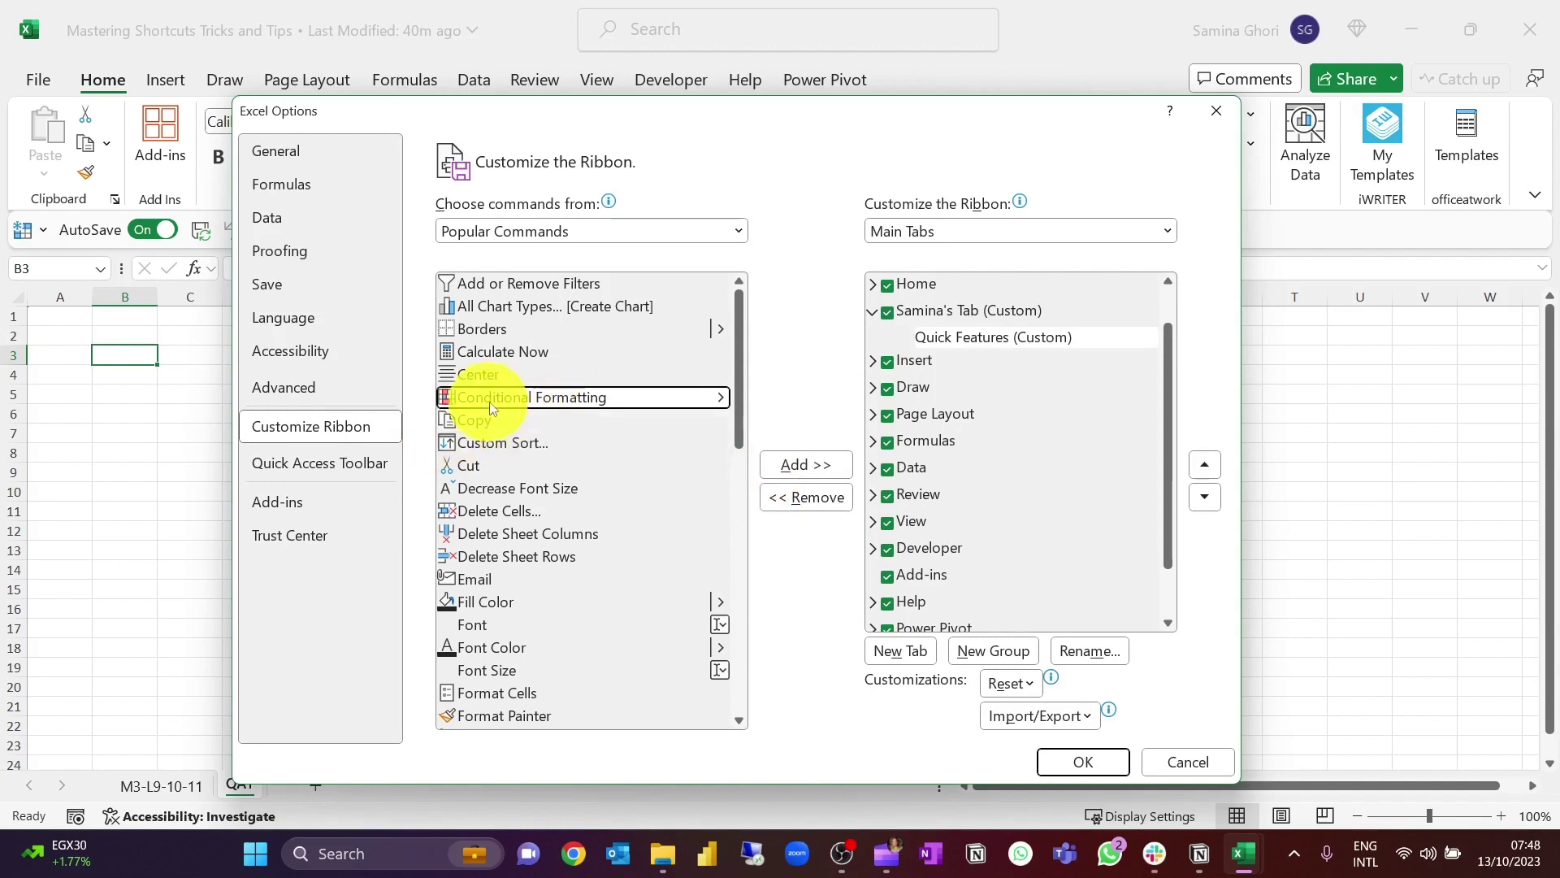
click(798, 461)
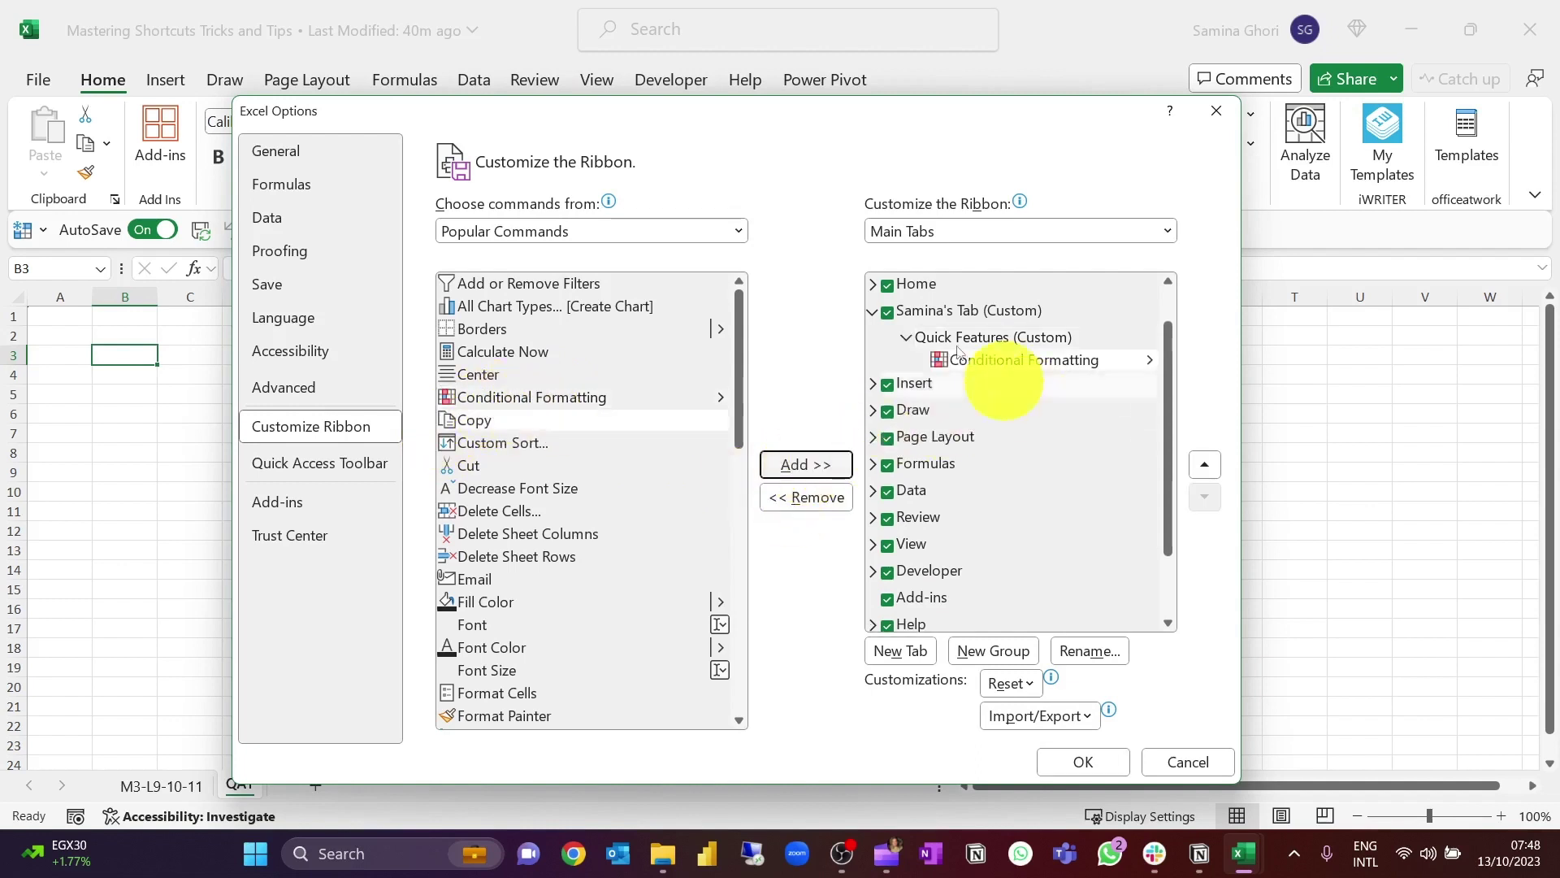
click(528, 442)
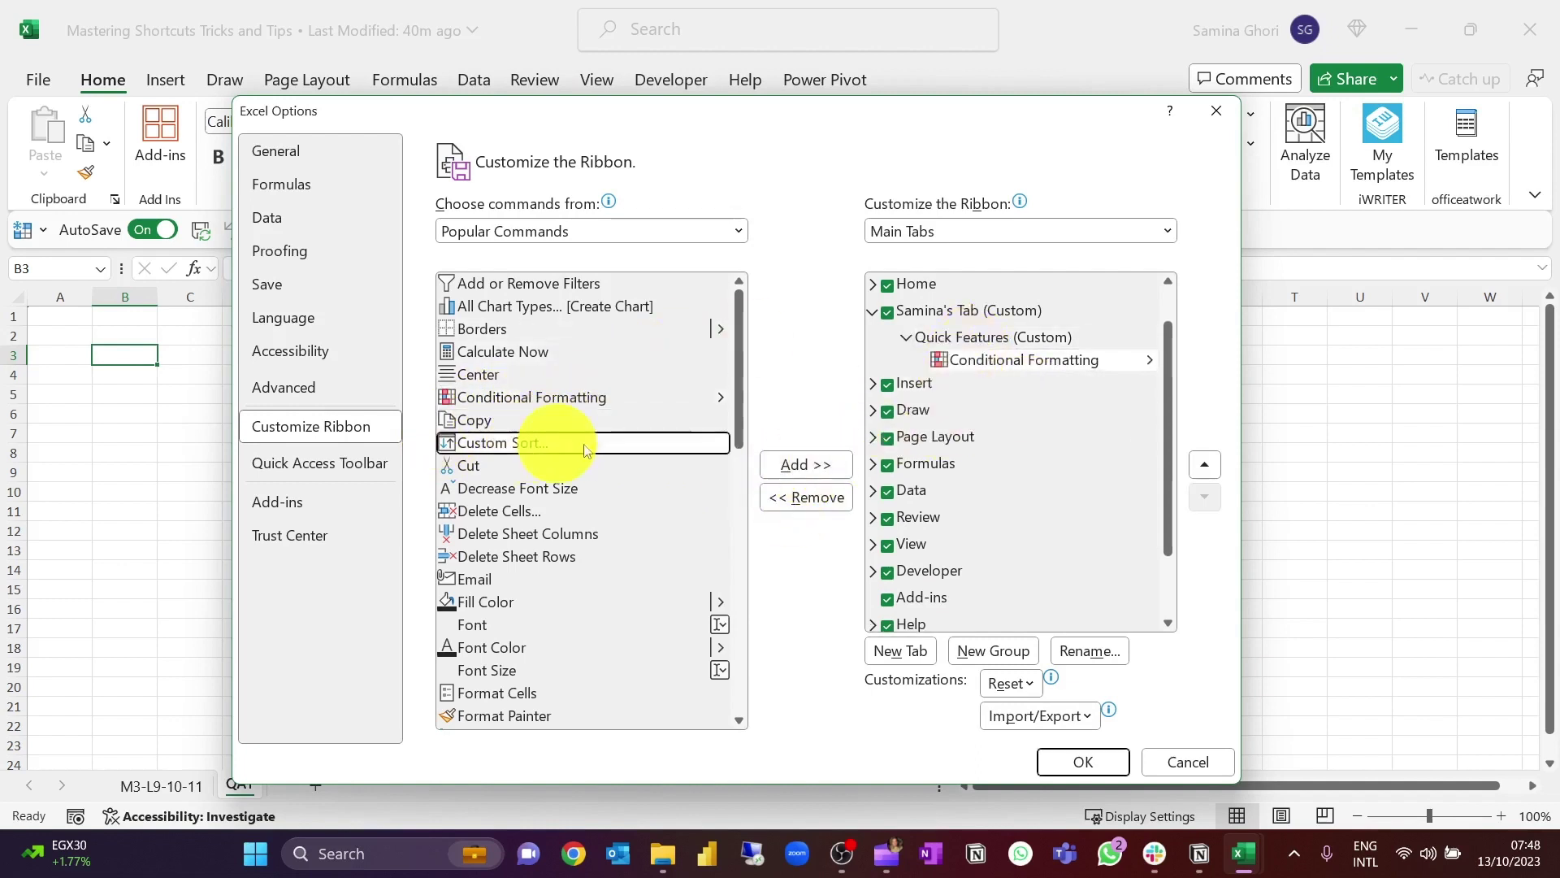
click(822, 471)
scroll(535, 476, down, 3)
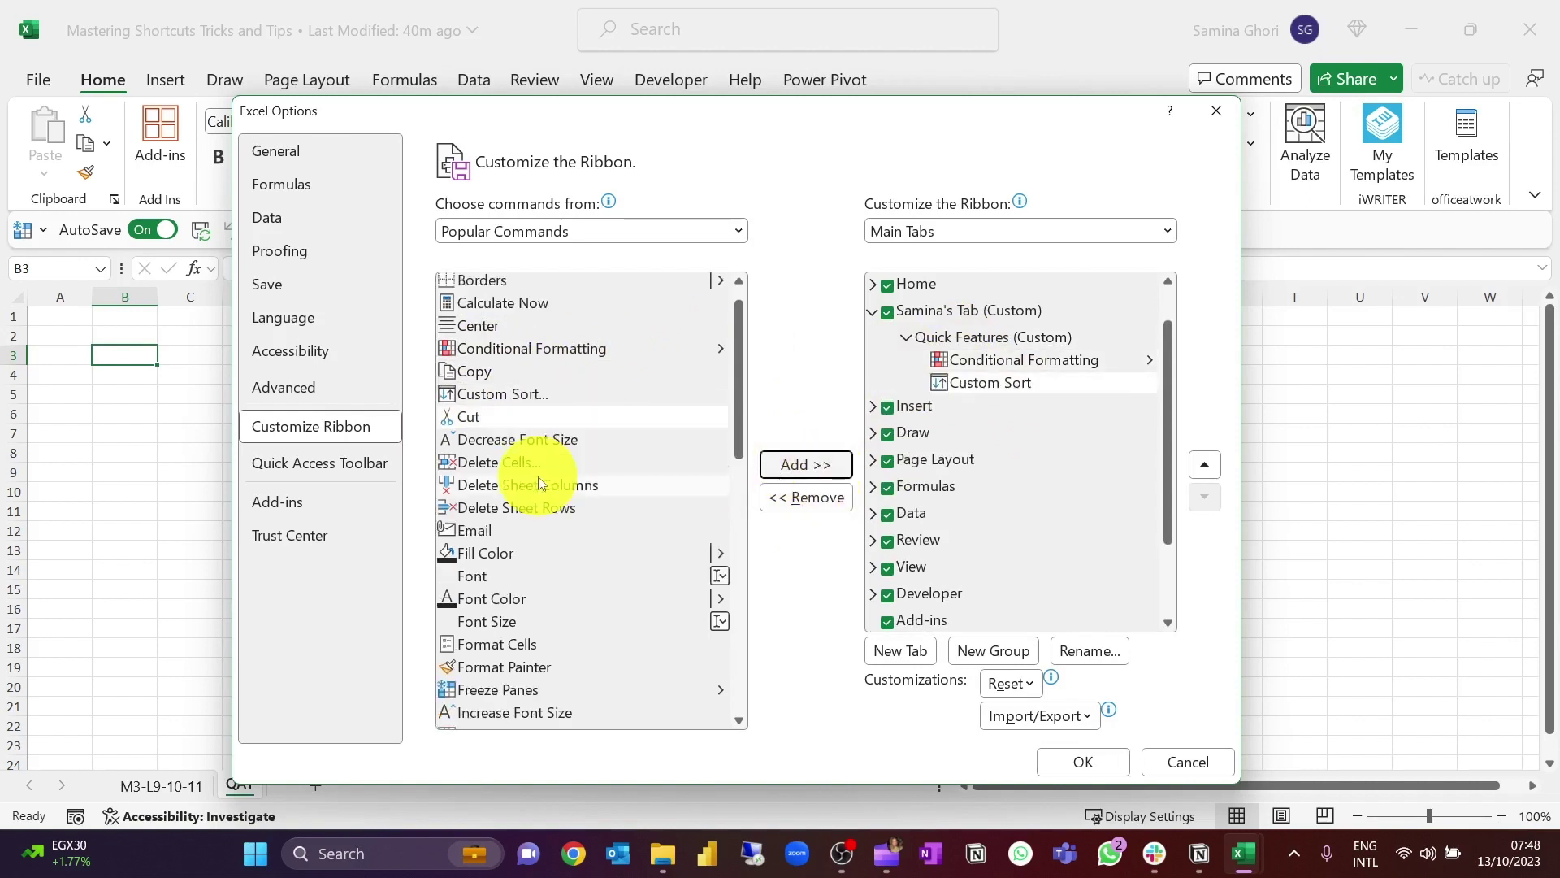
click(526, 434)
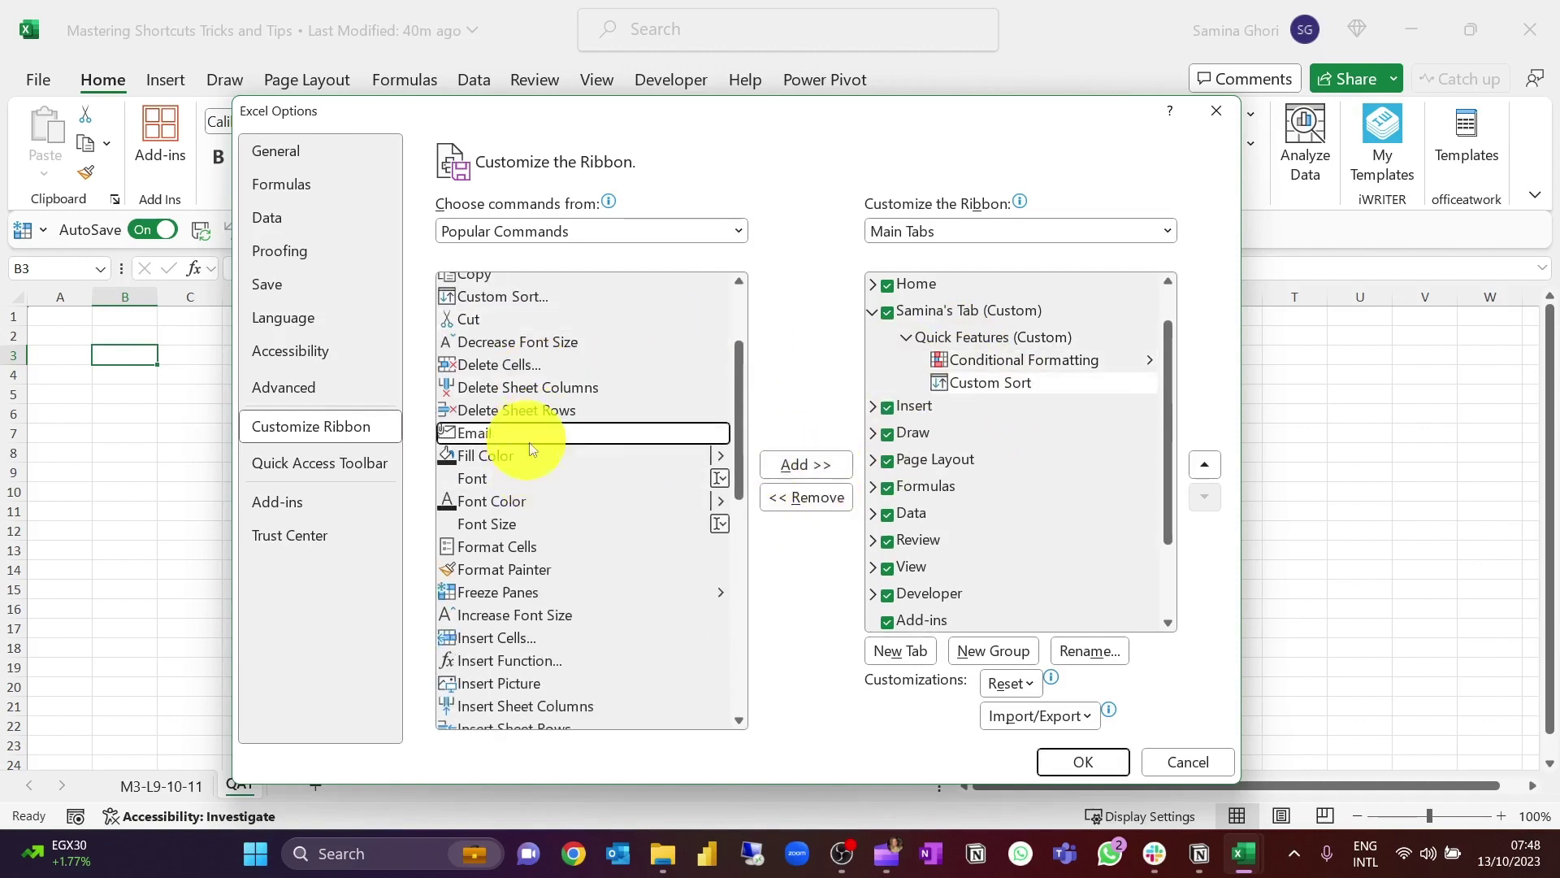
click(806, 464)
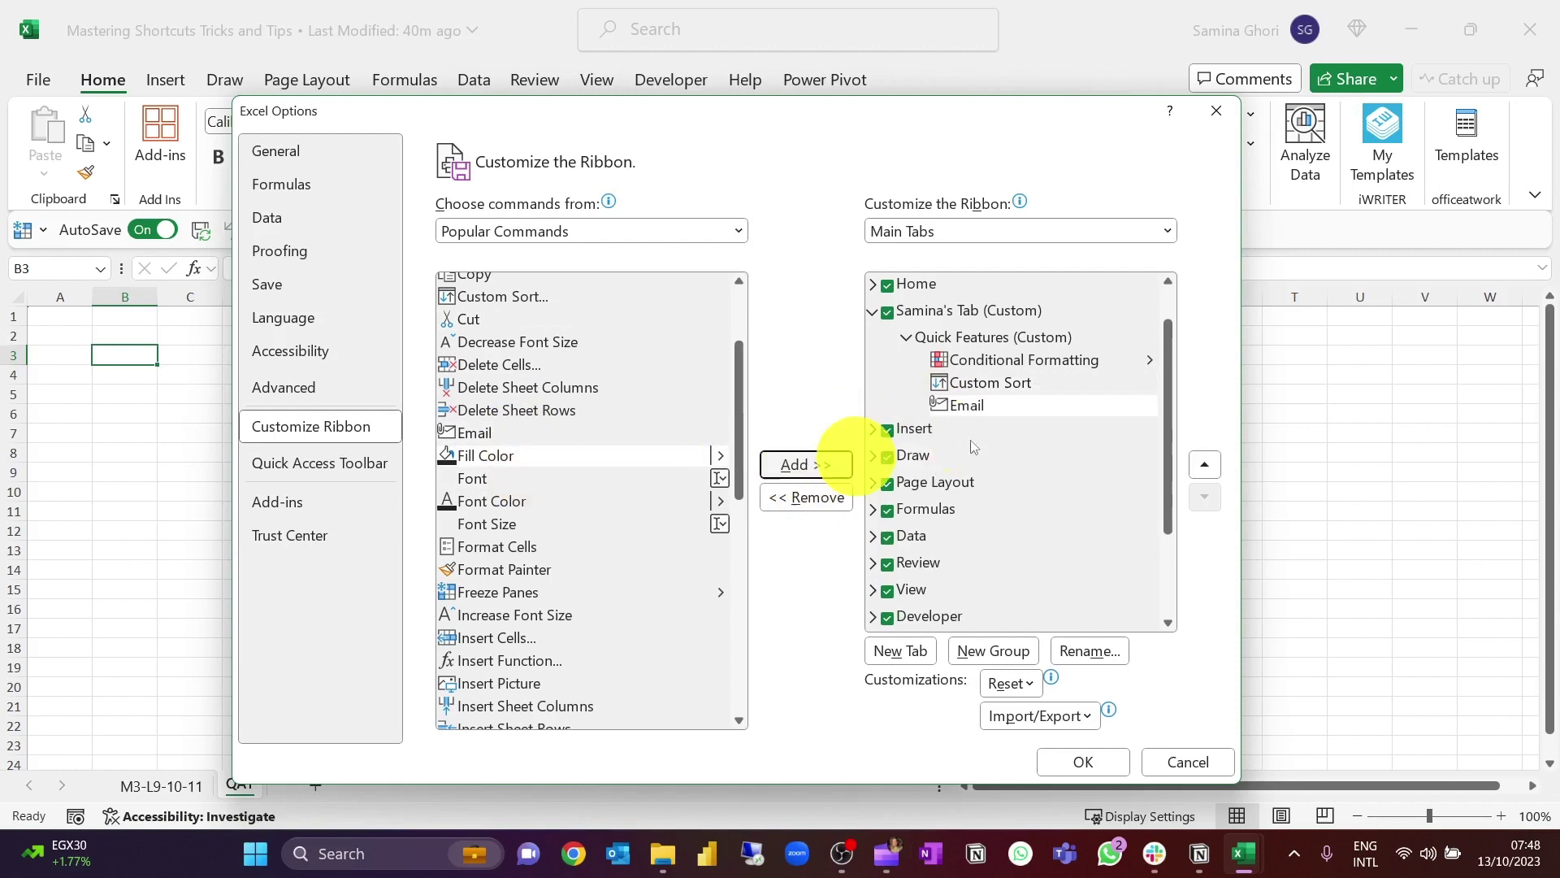
- Add Macros and Page Setup to the Quick Features group
scroll(499, 522, down, 1)
scroll(499, 522, down, 3)
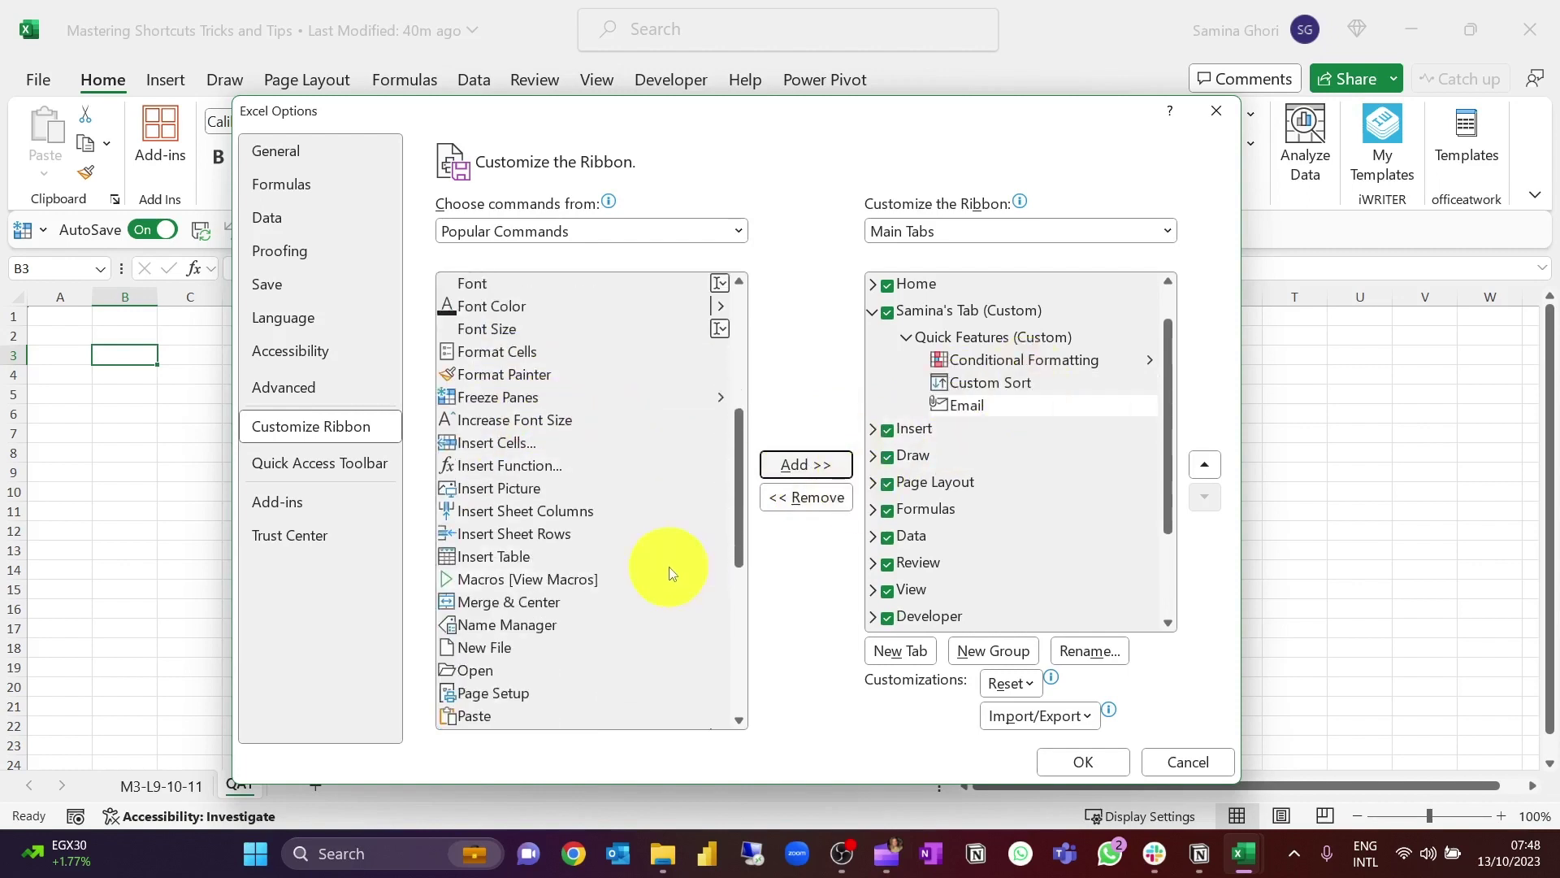
click(525, 579)
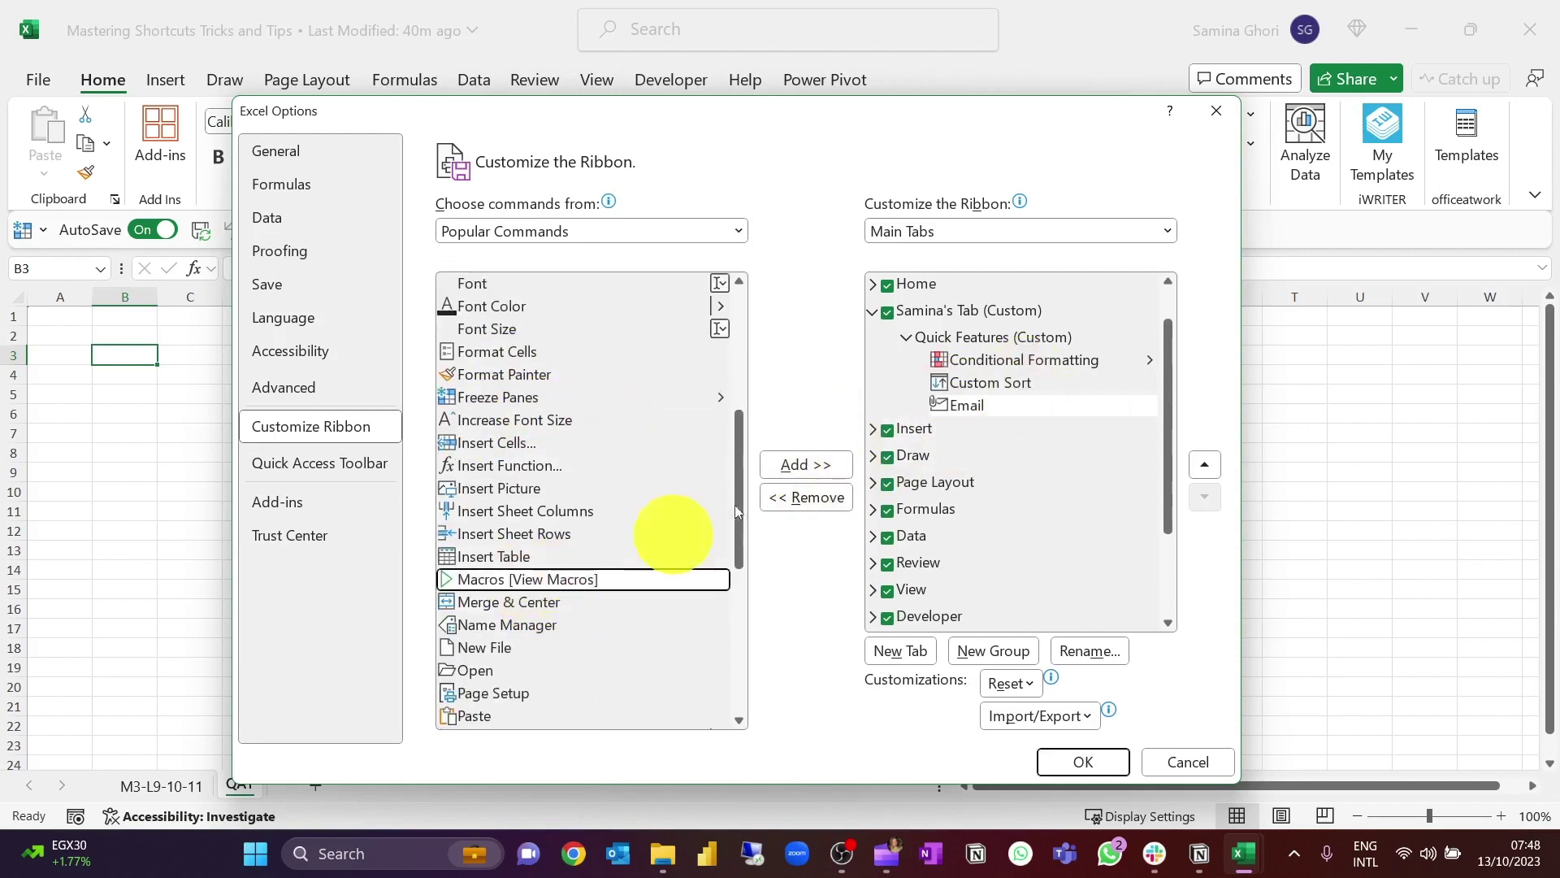
click(801, 464)
scroll(558, 540, down, 4)
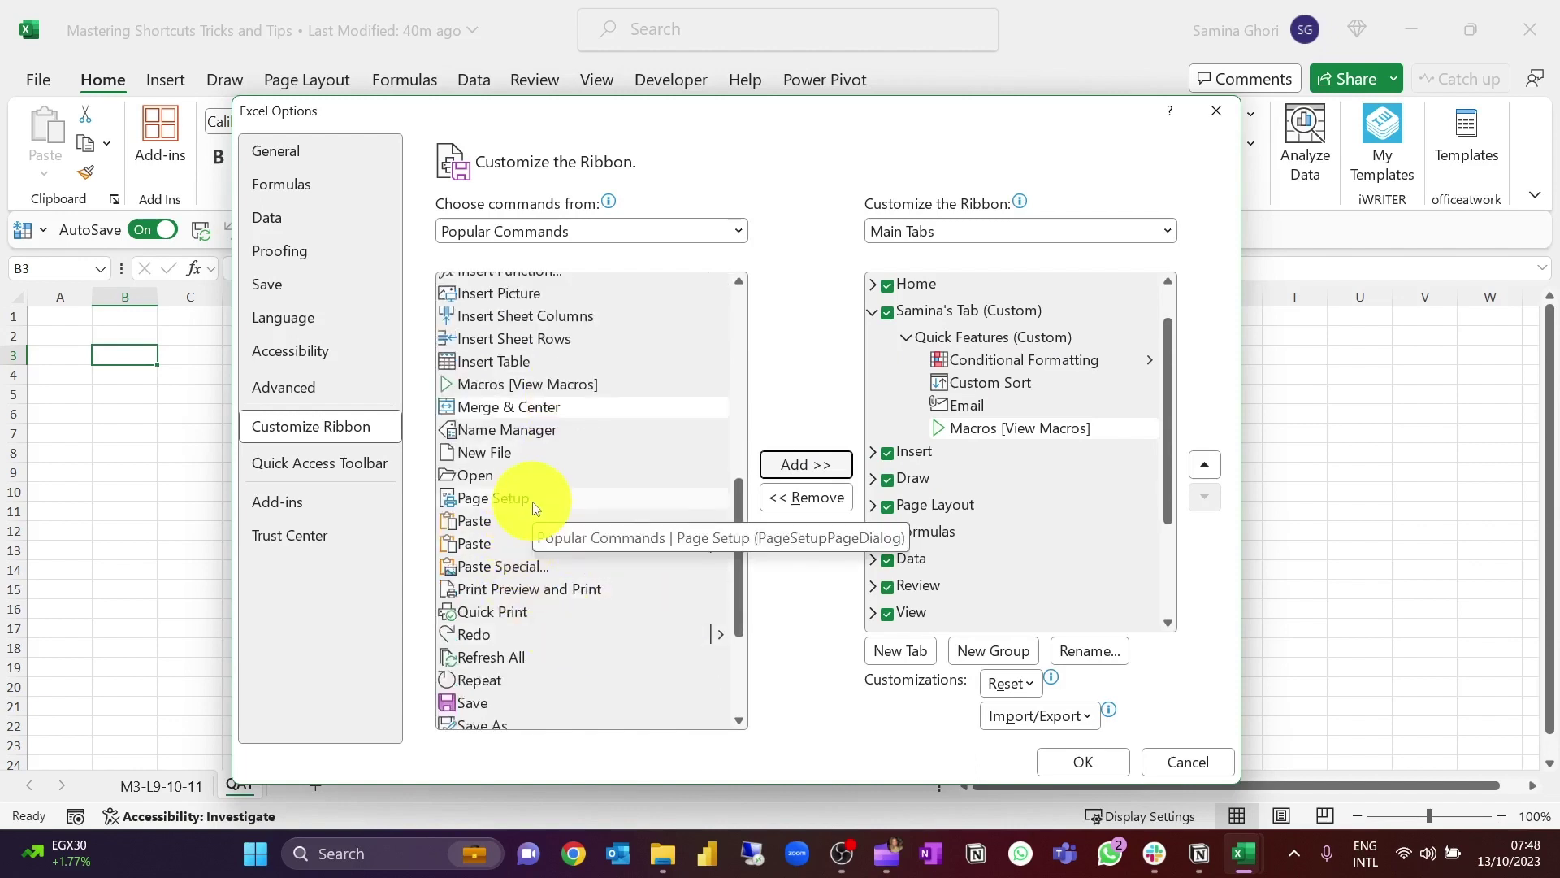
click(530, 500)
click(785, 471)
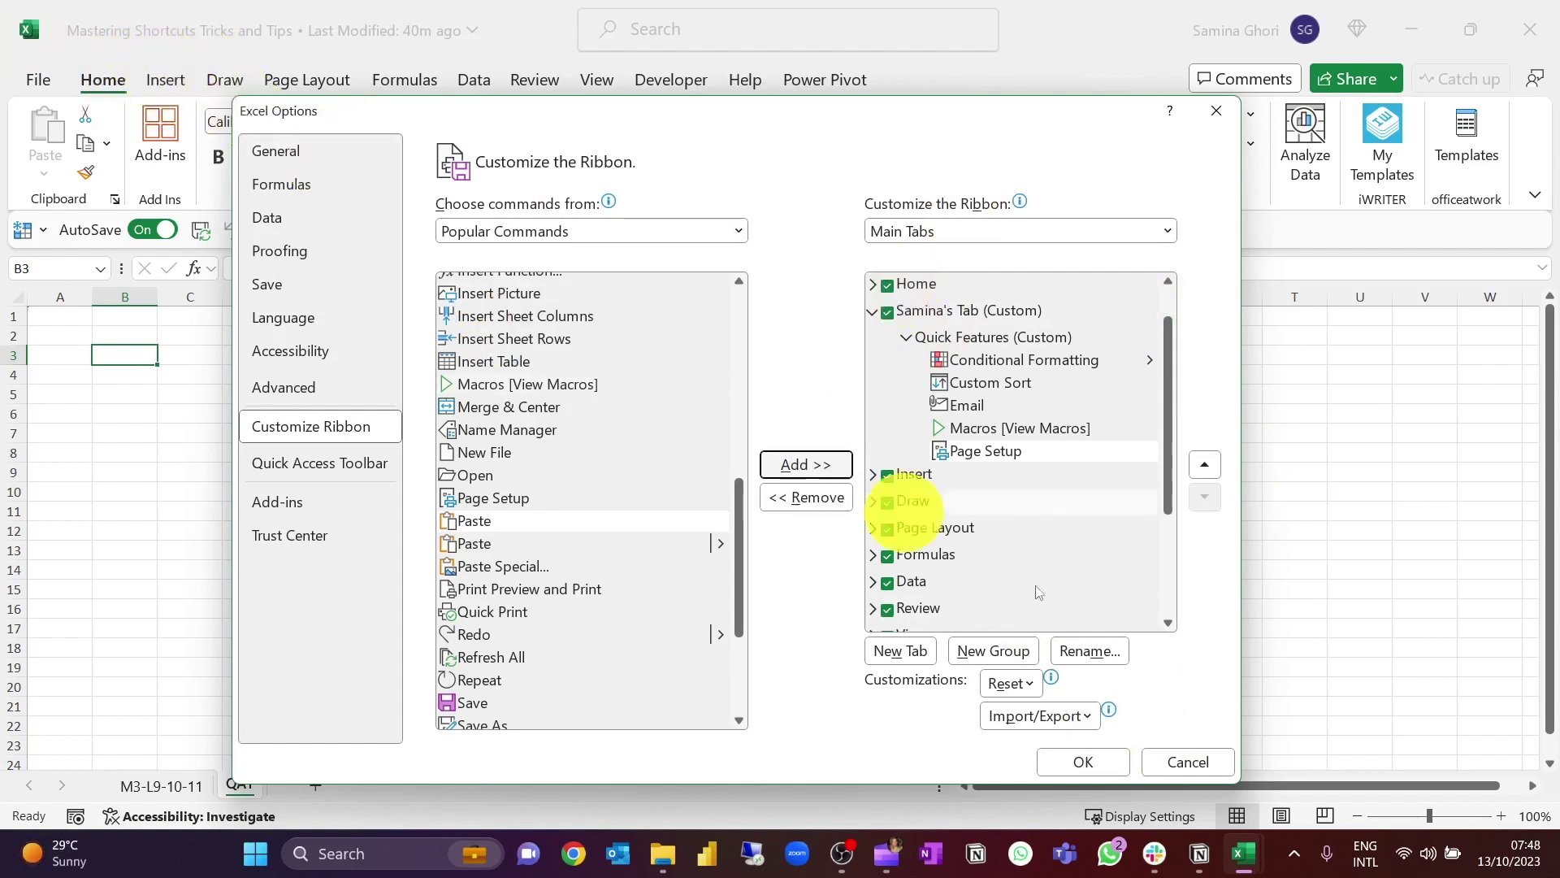
- Apply the ribbon changes and display the custom tab with its five Quick Features commands
click(1081, 760)
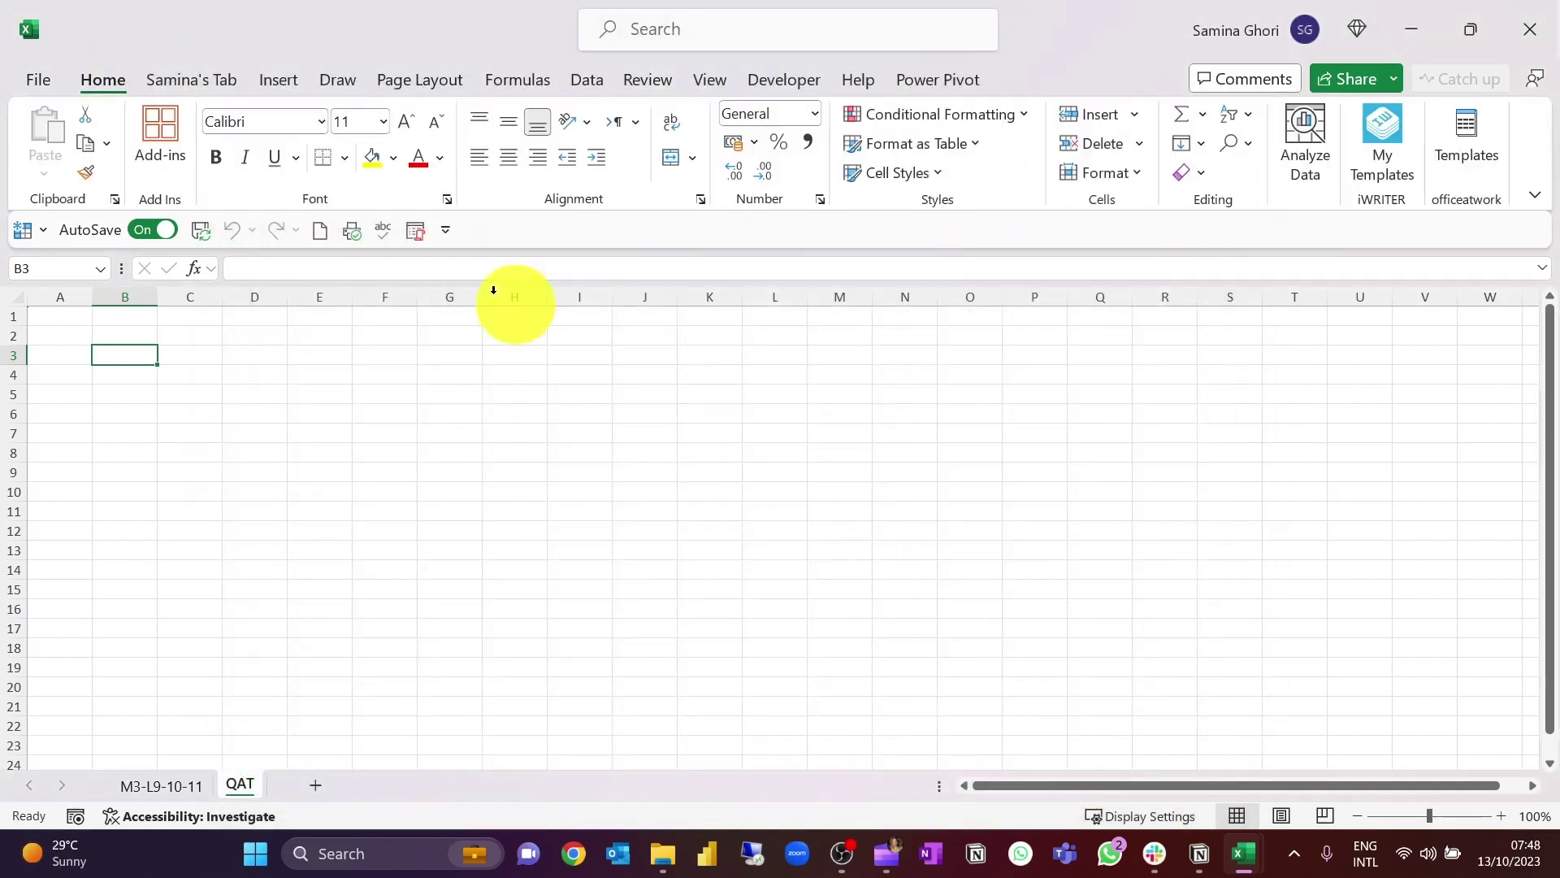
click(213, 81)
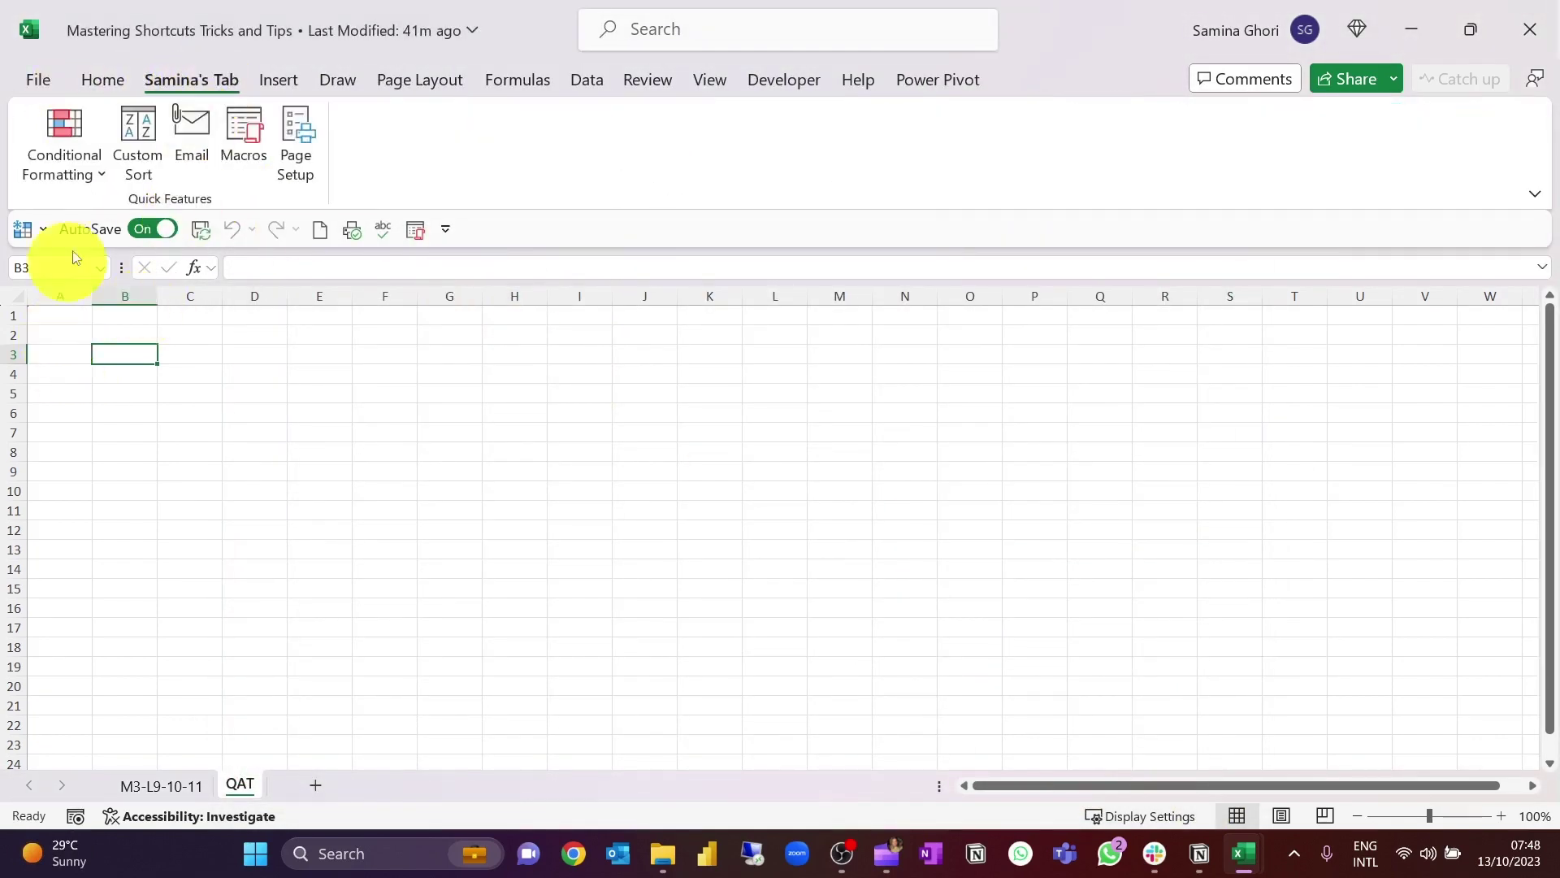